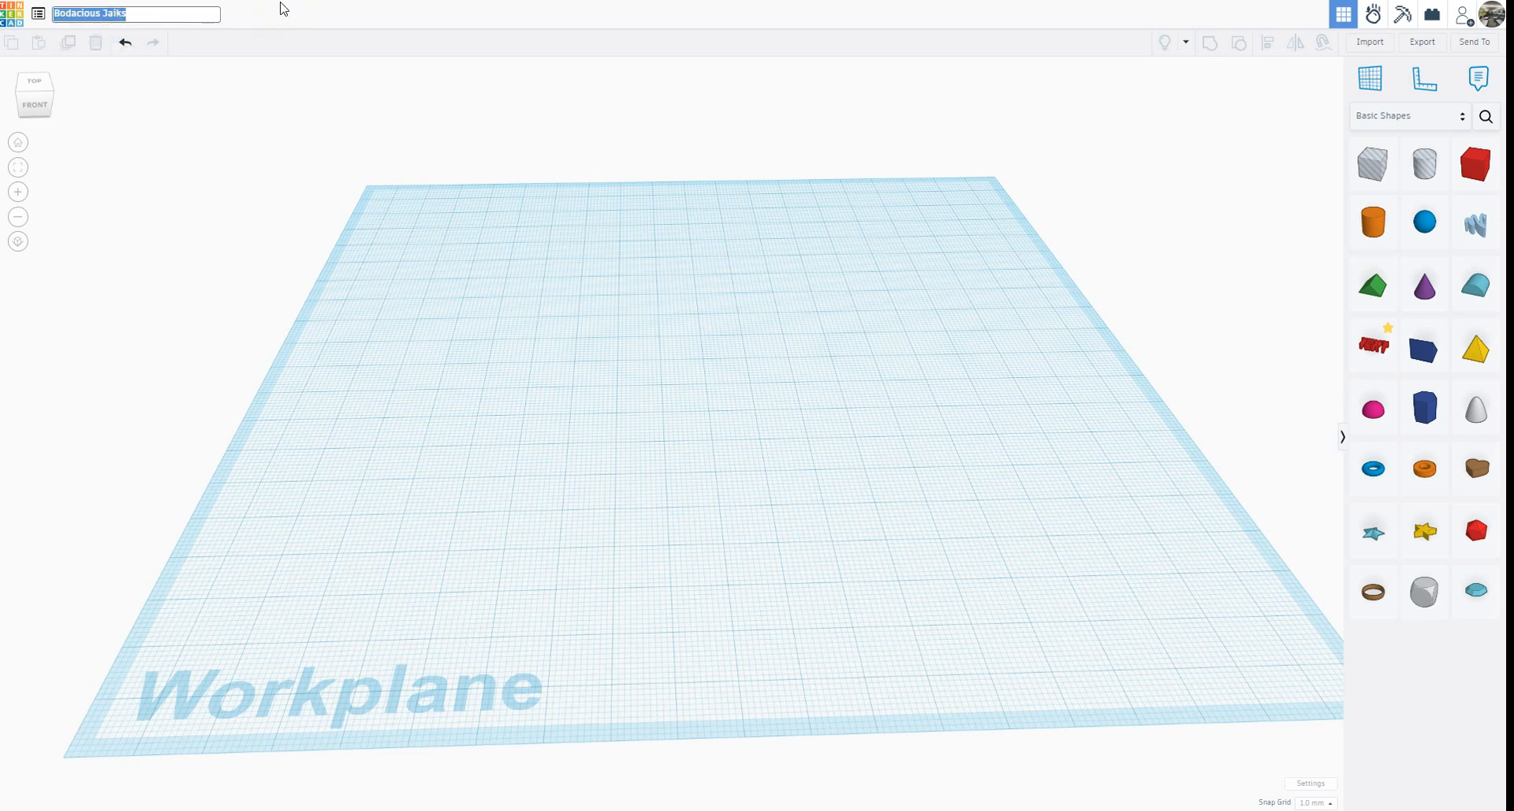
Rename the design to the student's first name followed by "- Nametag- 1st Period"
type("M")
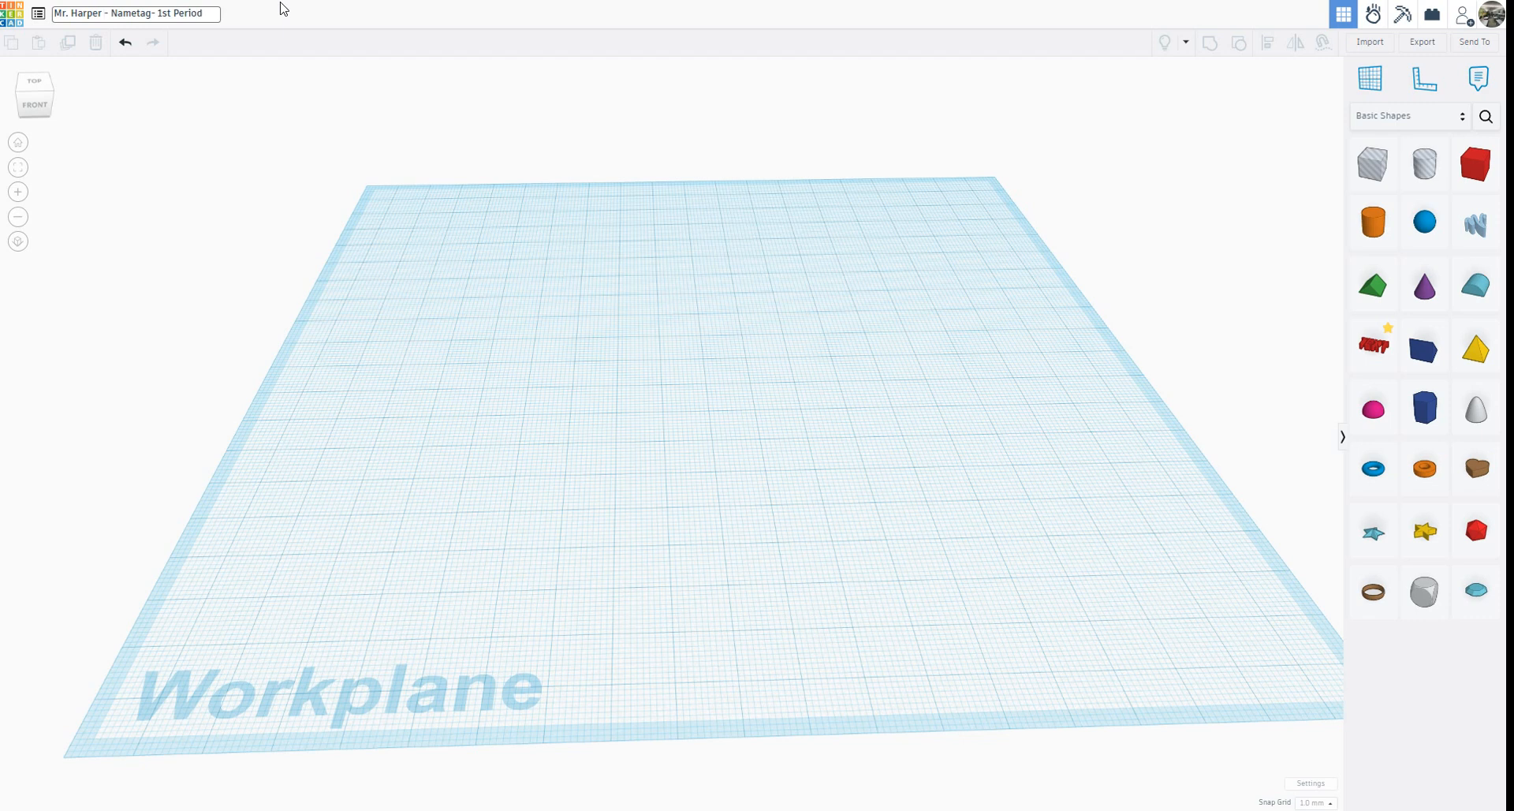
key("BackSpace")
key("BackSpace")
key("BackSpace")
key("BackSpace")
key("BackSpace")
key("BackSpace")
key("BackSpace")
key("BackSpace")
key("BackSpace")
type("att")
left_click(490, 246)
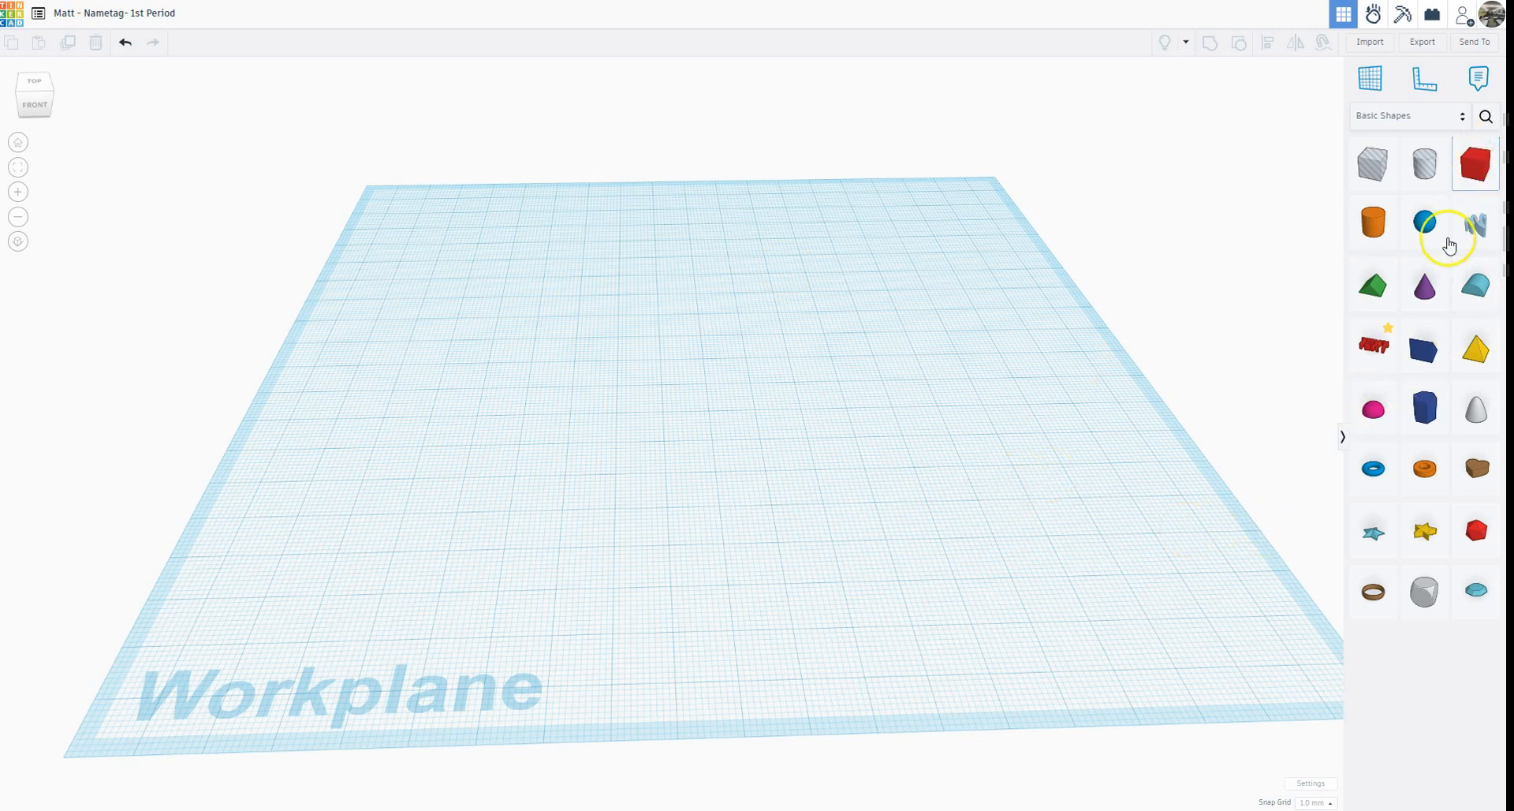
Place a solid box in the back-left area of the workplane
left_click_drag(1477, 164, 558, 324)
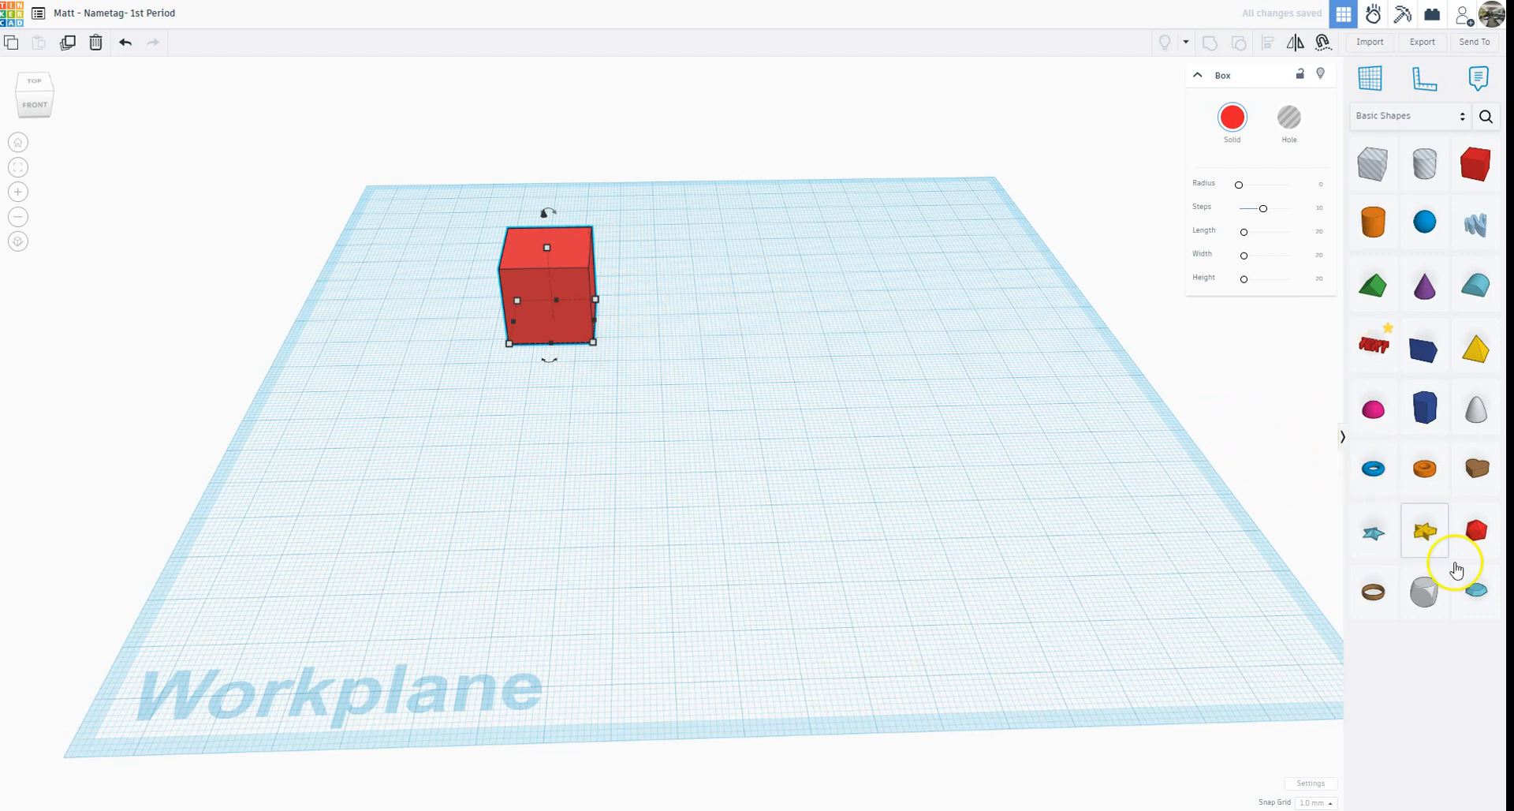
Place a heart near the middle of the workplane and a star behind it, keeping the Basic Shapes collection selected
left_click_drag(1480, 476, 732, 381)
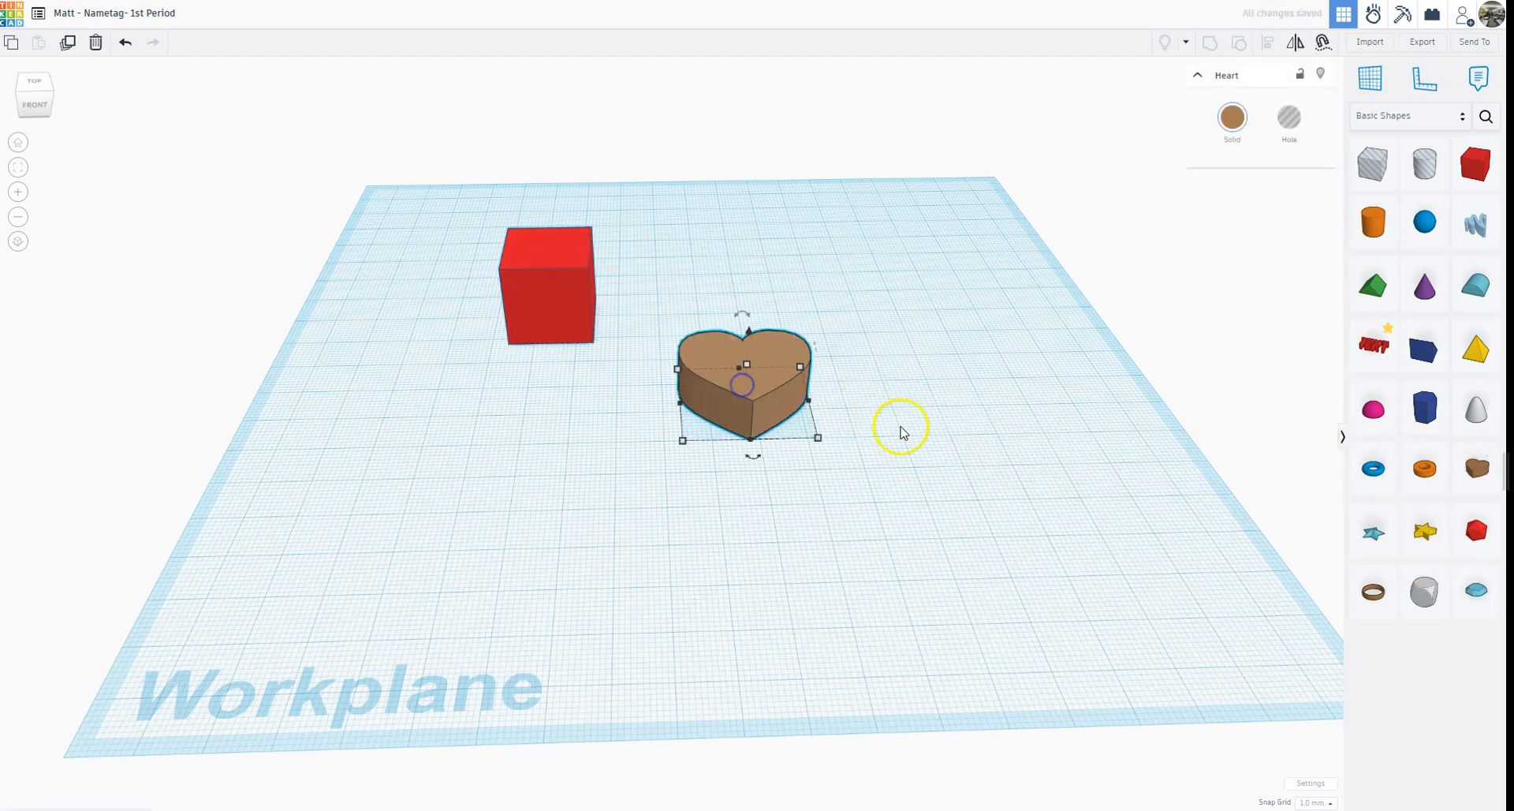
left_click_drag(1426, 531, 806, 304)
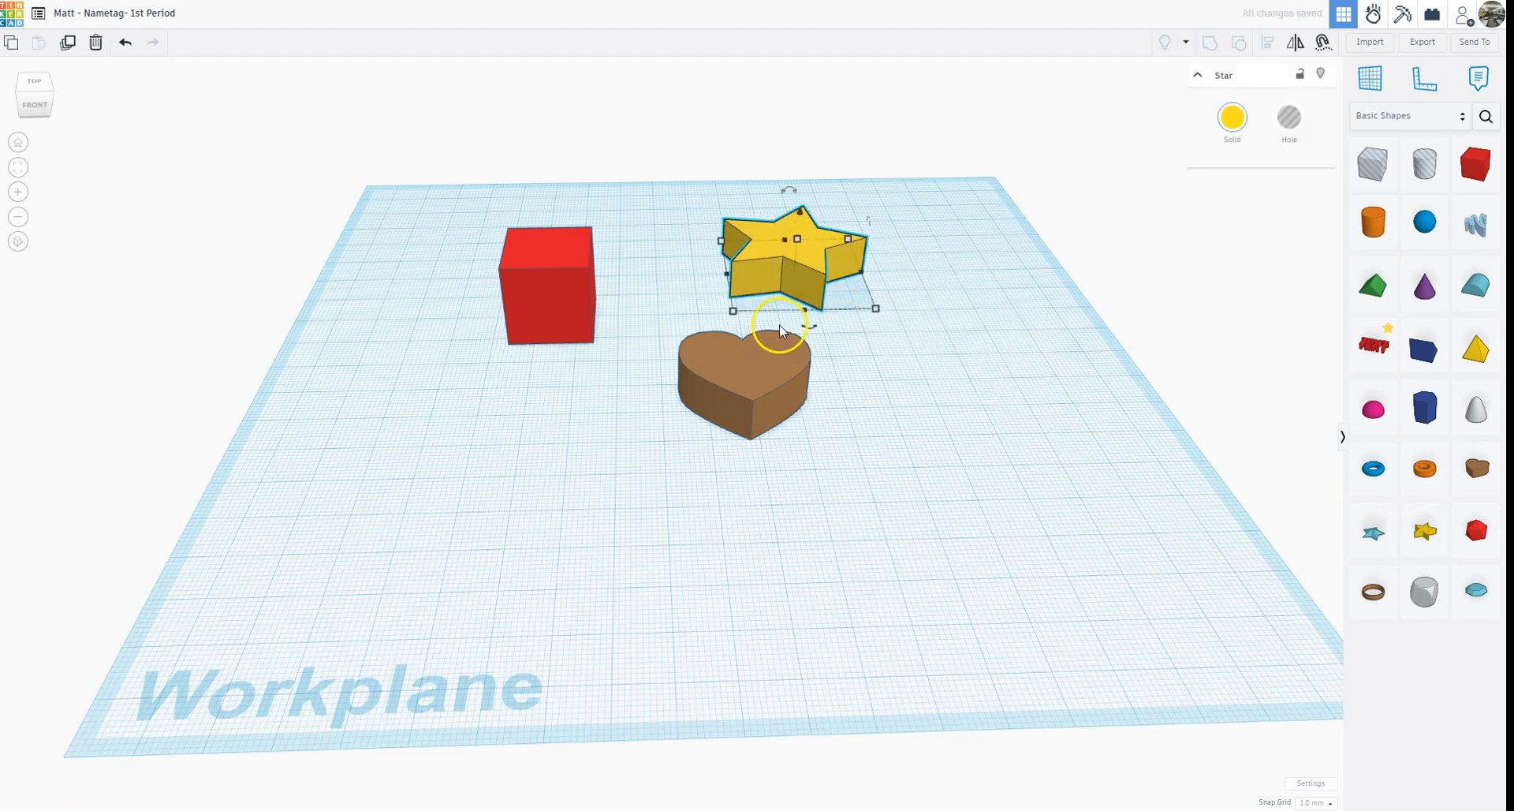
left_click(1376, 116)
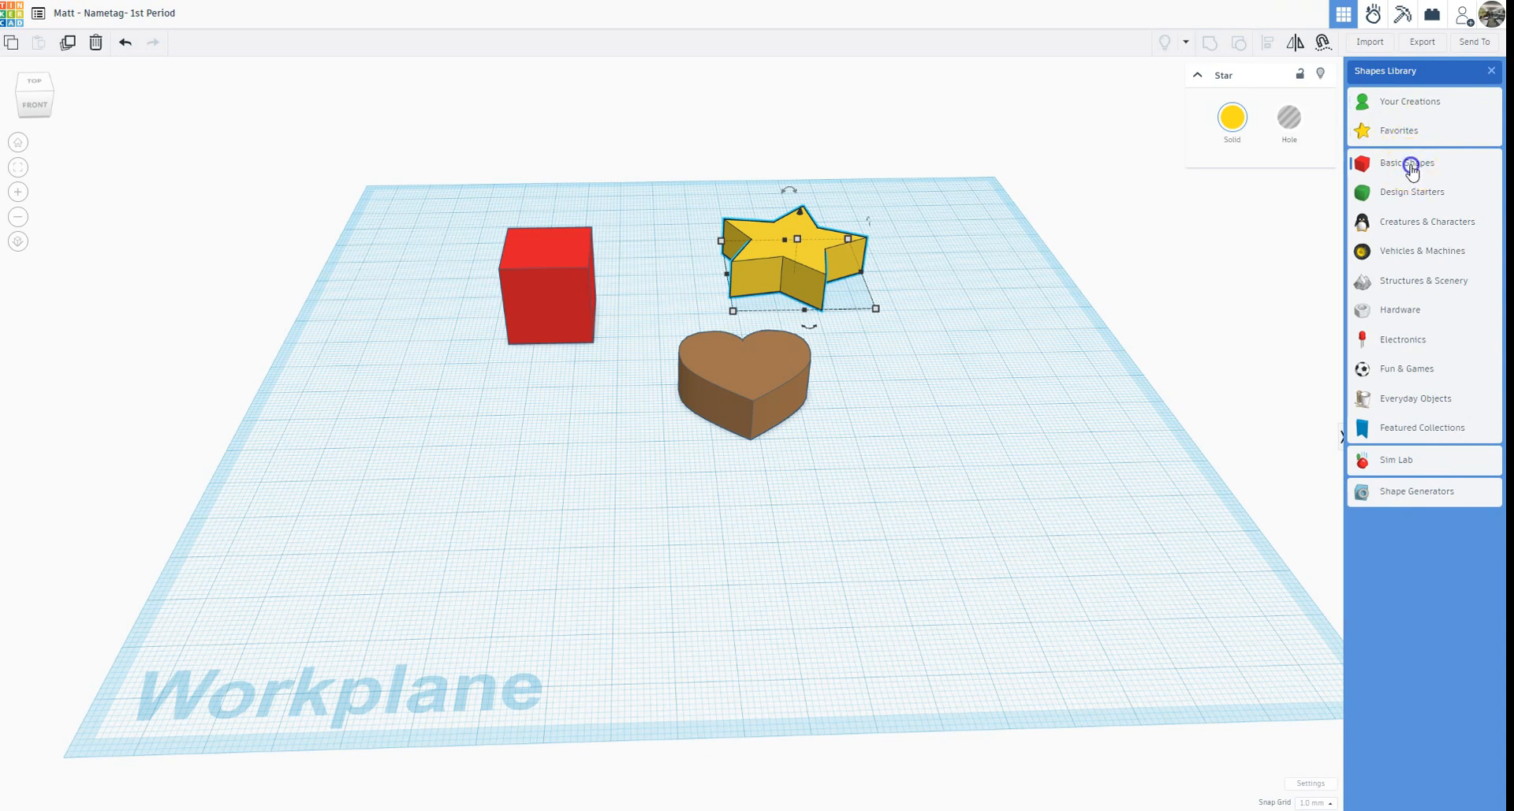
left_click(1409, 162)
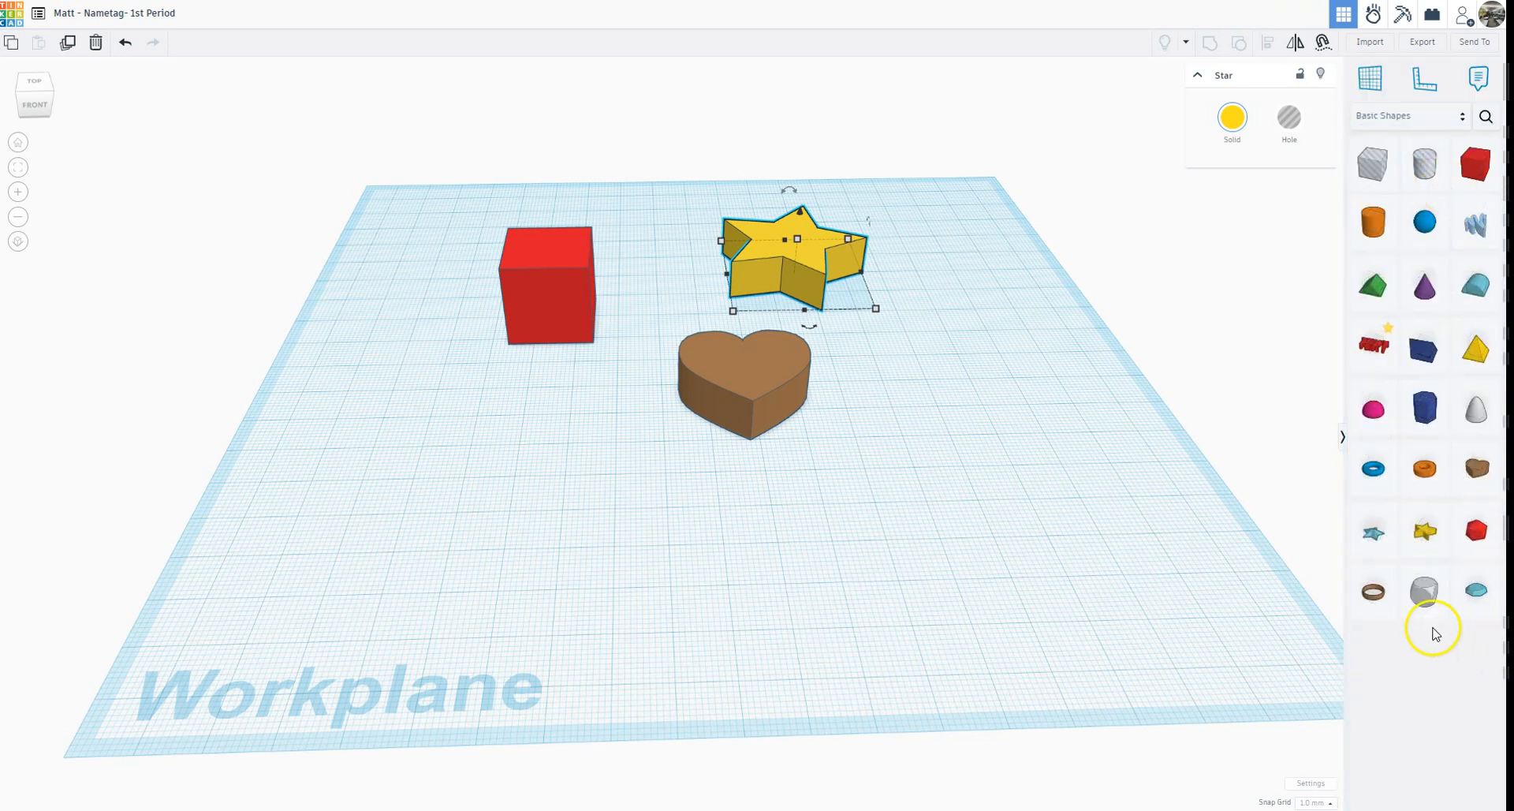
Add a Scribble shape in front of the heart, drawn as a freehand looping outline
mouse_move(1475, 223)
left_mouse_down()
mouse_move(805, 488)
mouse_move(811, 521)
left_mouse_up()
mouse_move(555, 345)
left_mouse_down()
mouse_move(788, 268)
mouse_move(1204, 497)
mouse_move(700, 629)
mouse_move(322, 461)
mouse_move(585, 223)
mouse_move(447, 444)
mouse_move(588, 290)
mouse_move(636, 294)
mouse_move(708, 251)
mouse_move(614, 277)
left_mouse_up()
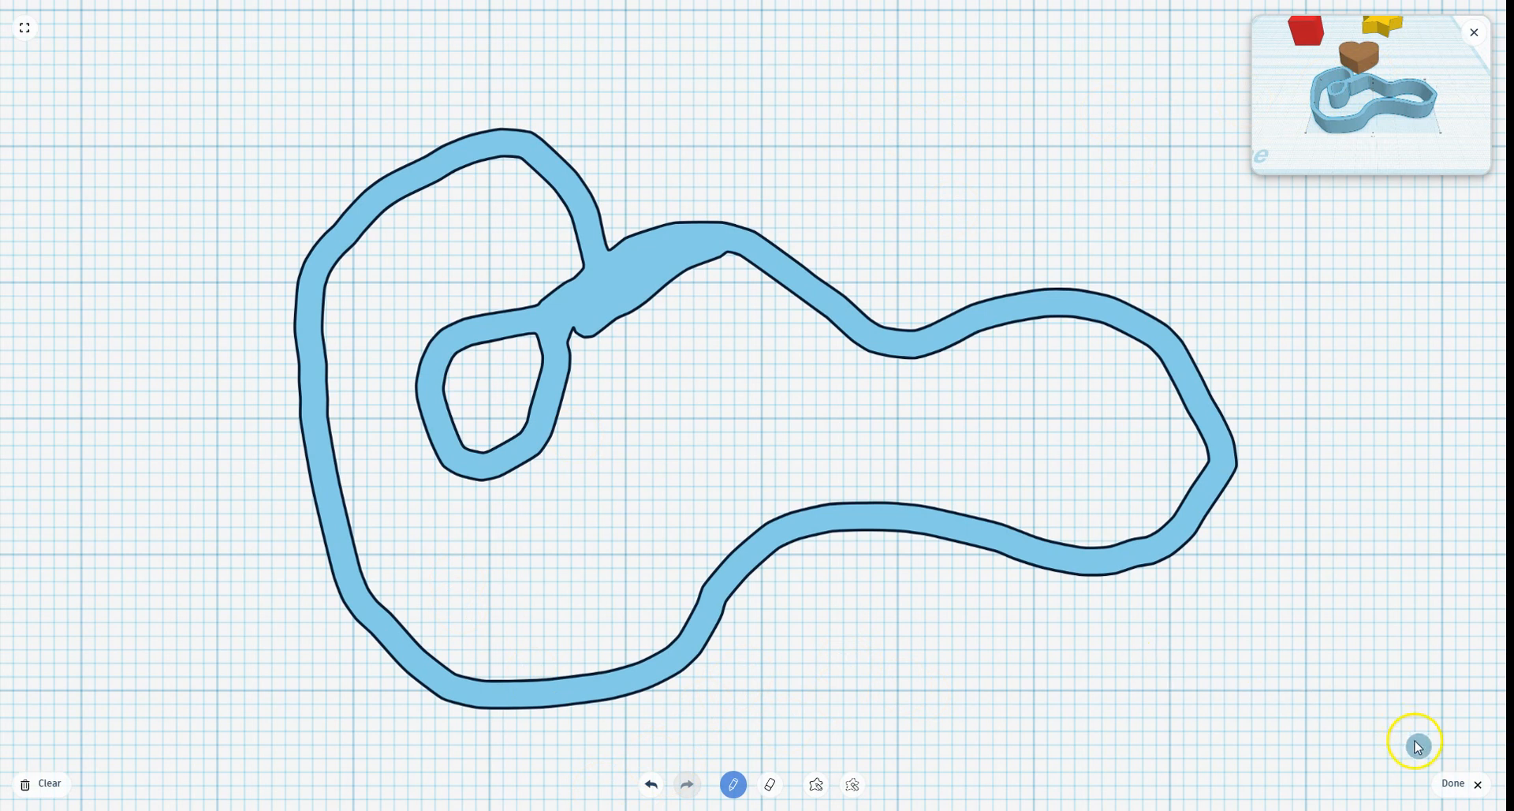
left_click(1461, 784)
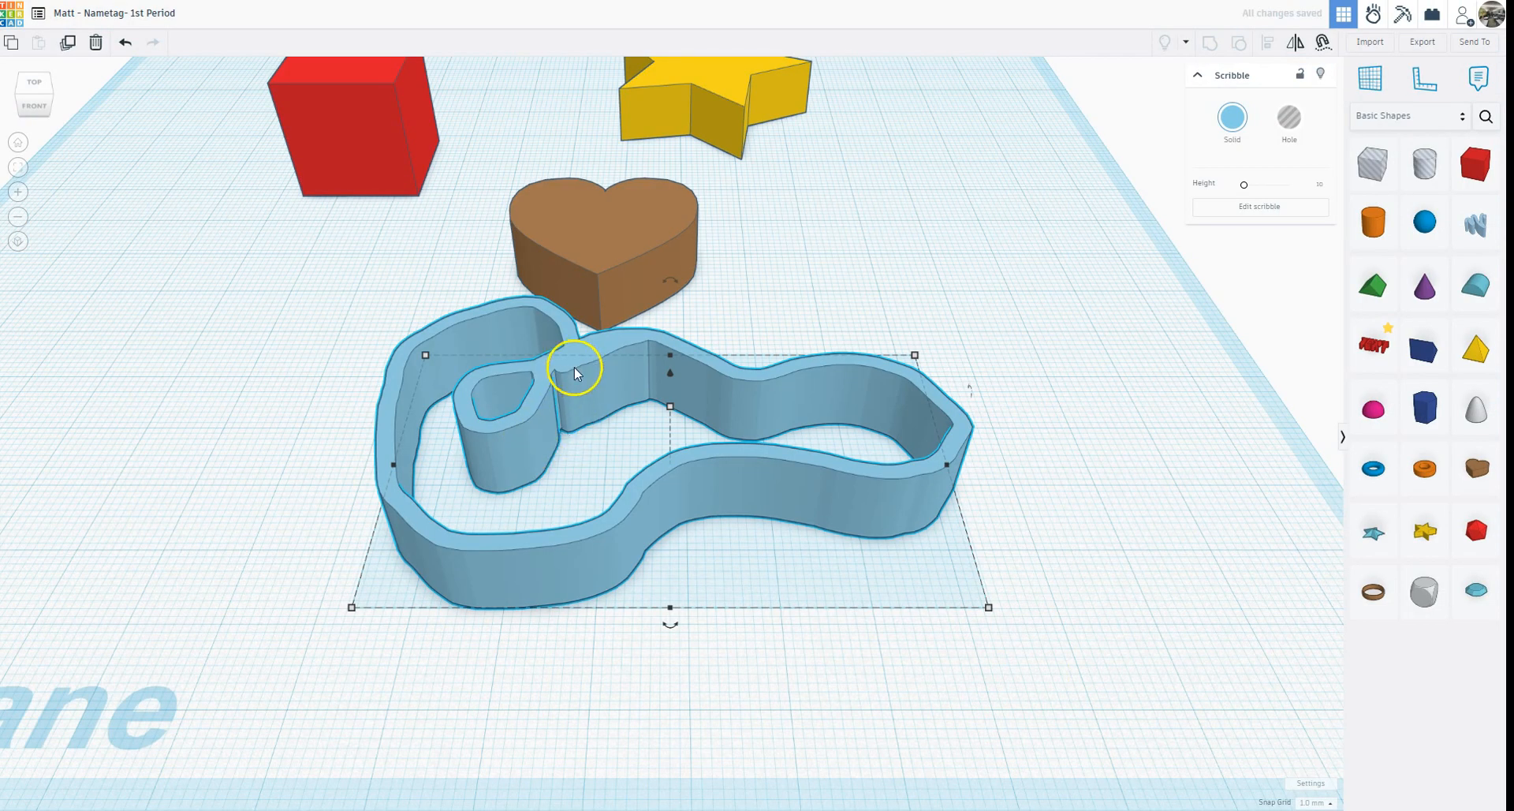
Delete the scribble, the heart and the star from the workplane
key("Delete")
left_click(570, 250)
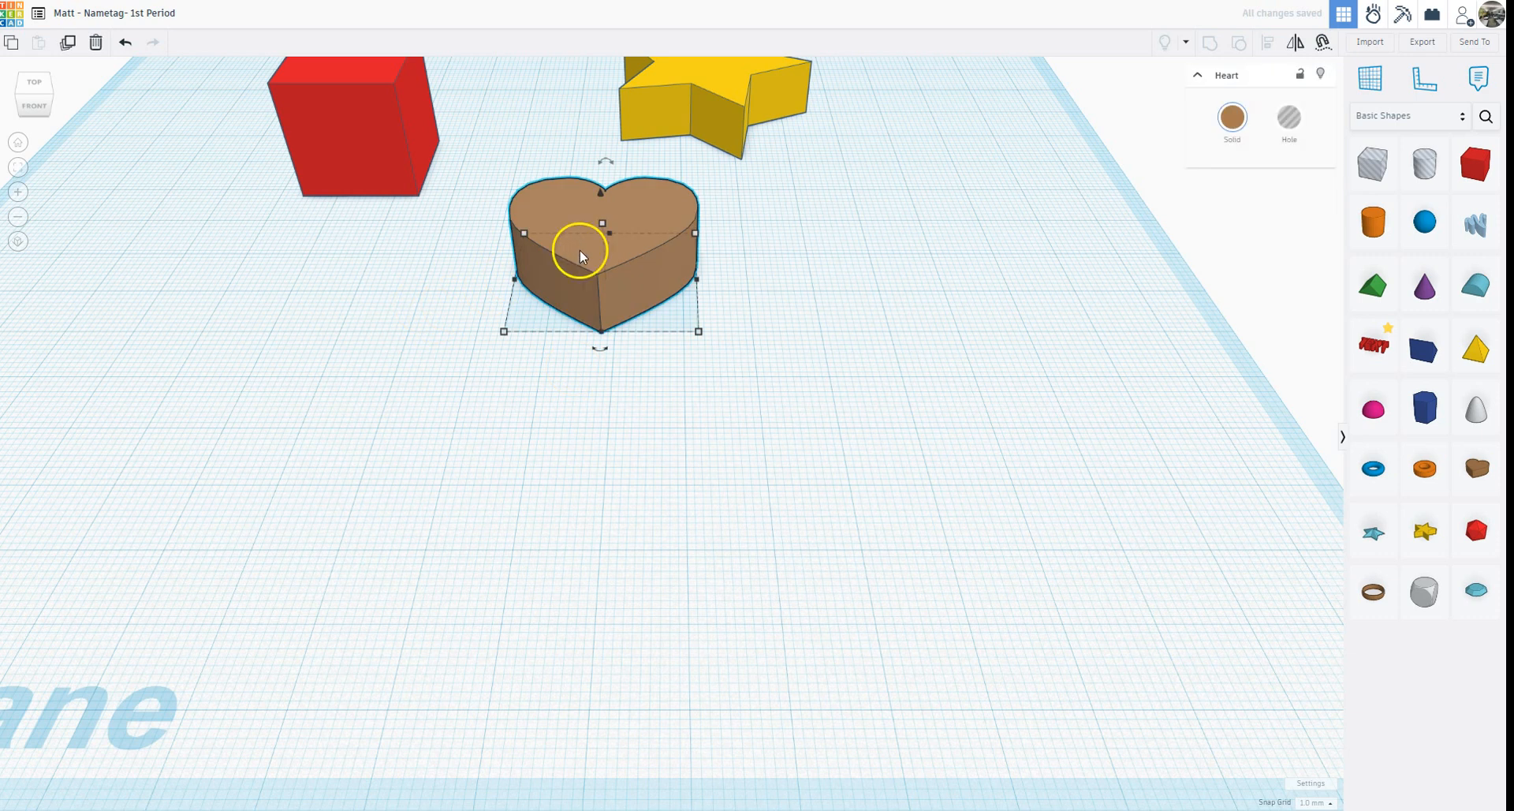
key("Delete")
left_click(718, 111)
key("Delete")
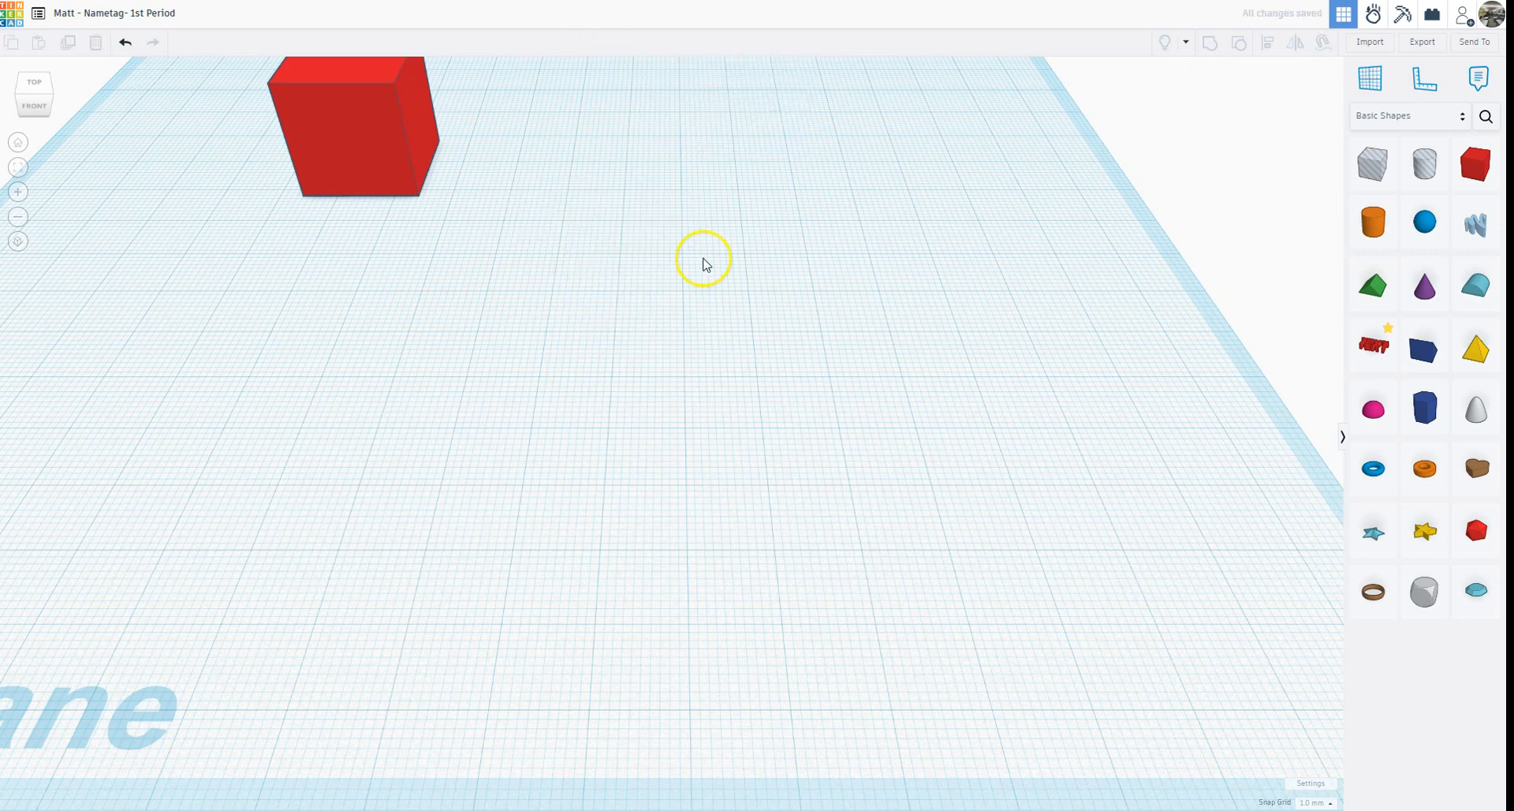
Set the red box's front-to-back dimension to 40 mm
scroll(710, 263, "down", 5)
right_click_drag(710, 263, 605, 382)
left_click(538, 266)
mouse_move(569, 297)
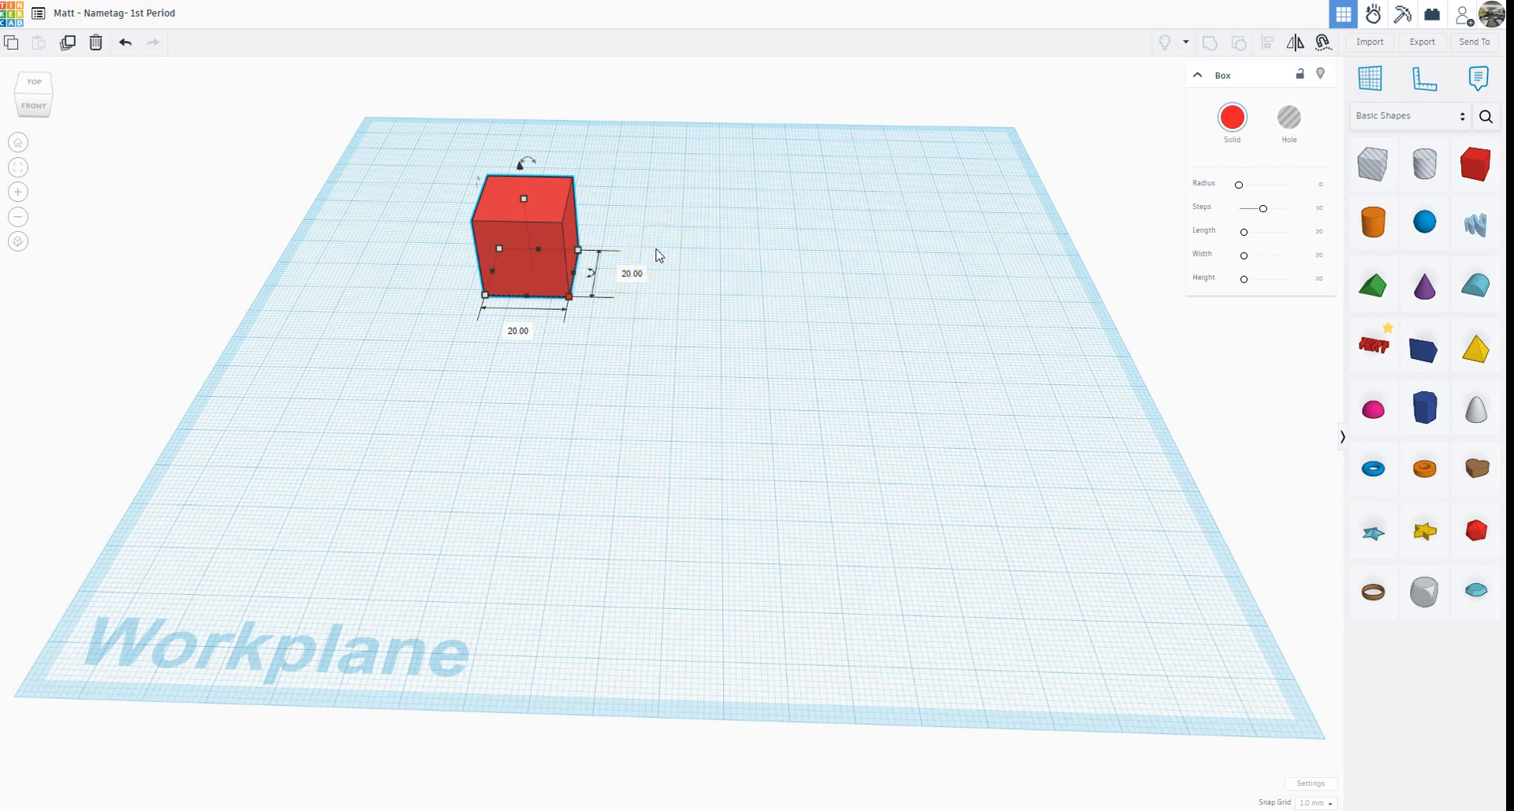
left_click(569, 296)
left_click(624, 274)
type("40")
key("Return")
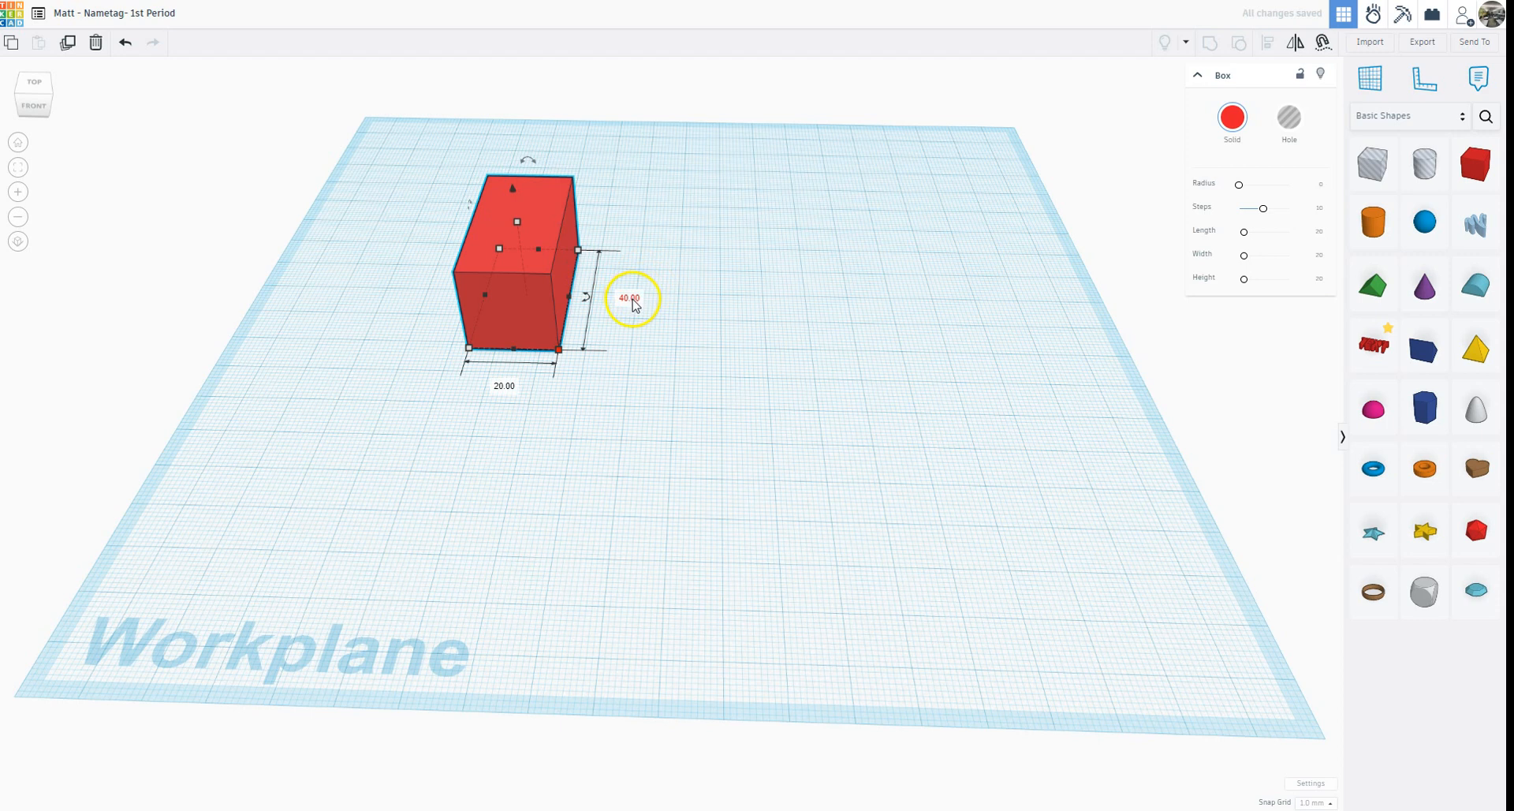
Set the red box's side-to-side dimension to 100 mm
left_click(560, 350)
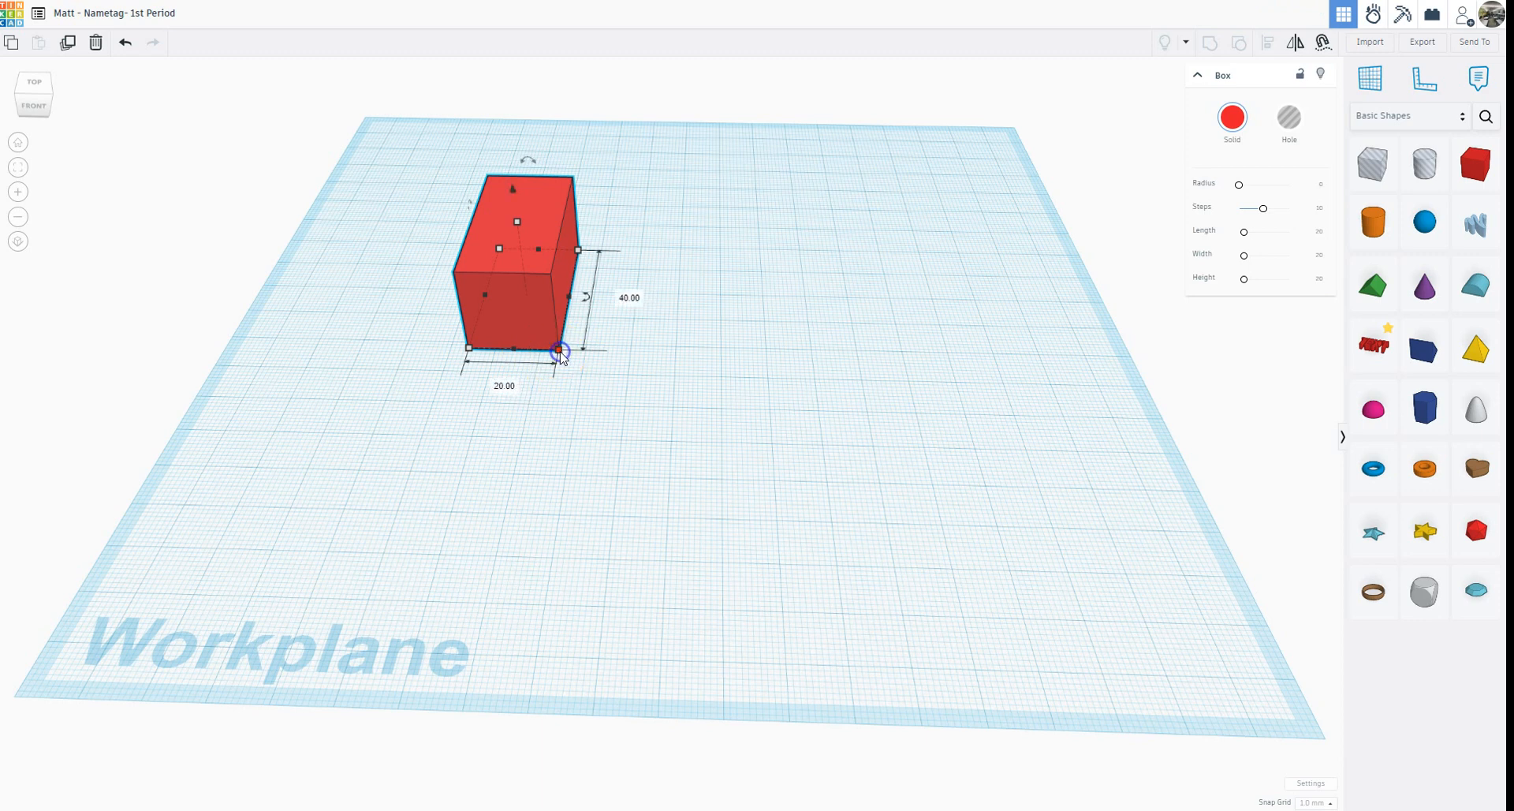
left_click(505, 386)
type("100")
key("Return")
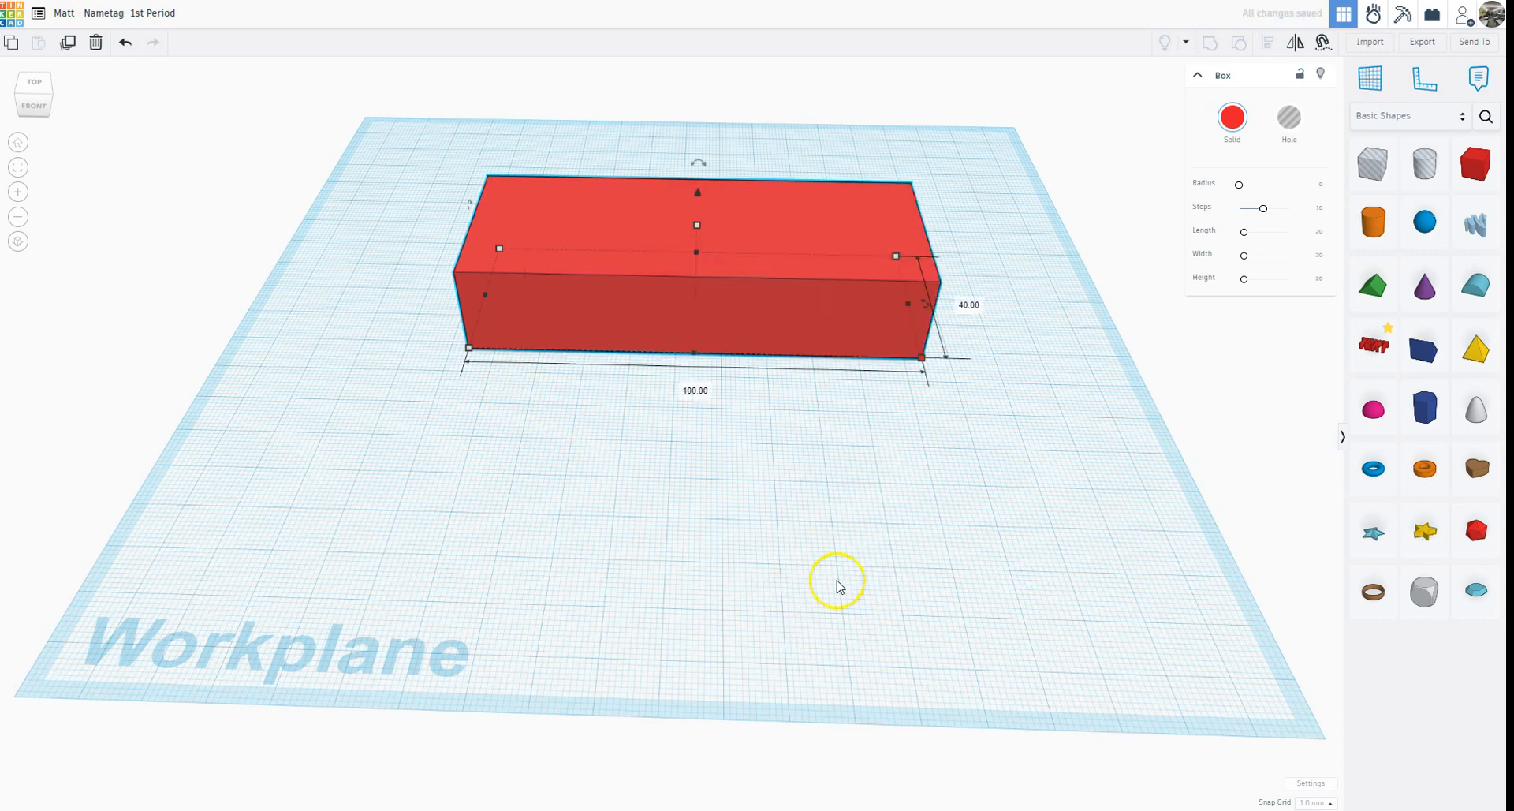
Reduce the box's height to make it a thin, flat nametag plate
right_click_drag(886, 500, 888, 481)
left_click(740, 323)
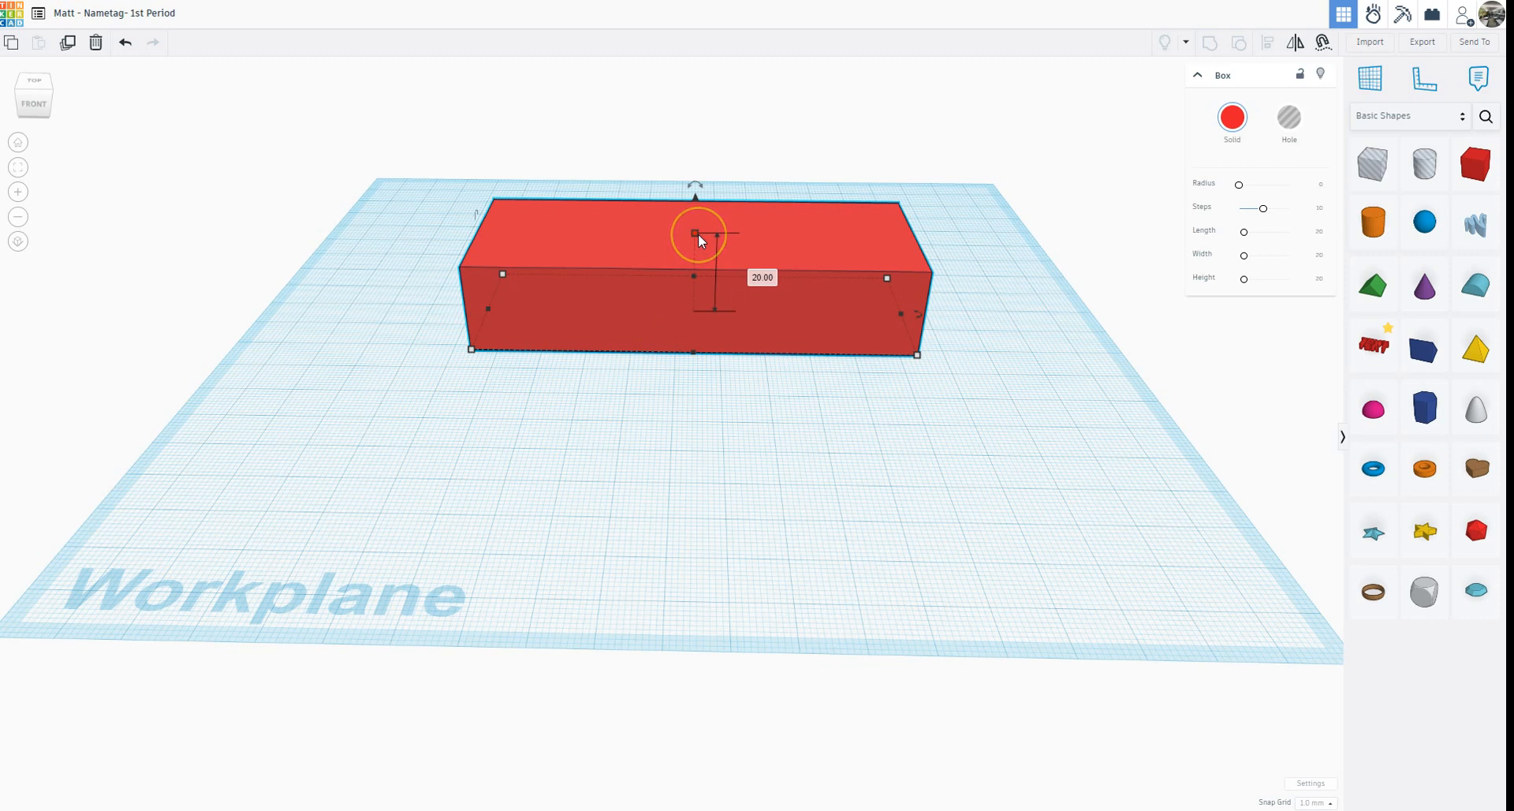
left_click_drag(694, 234, 698, 295)
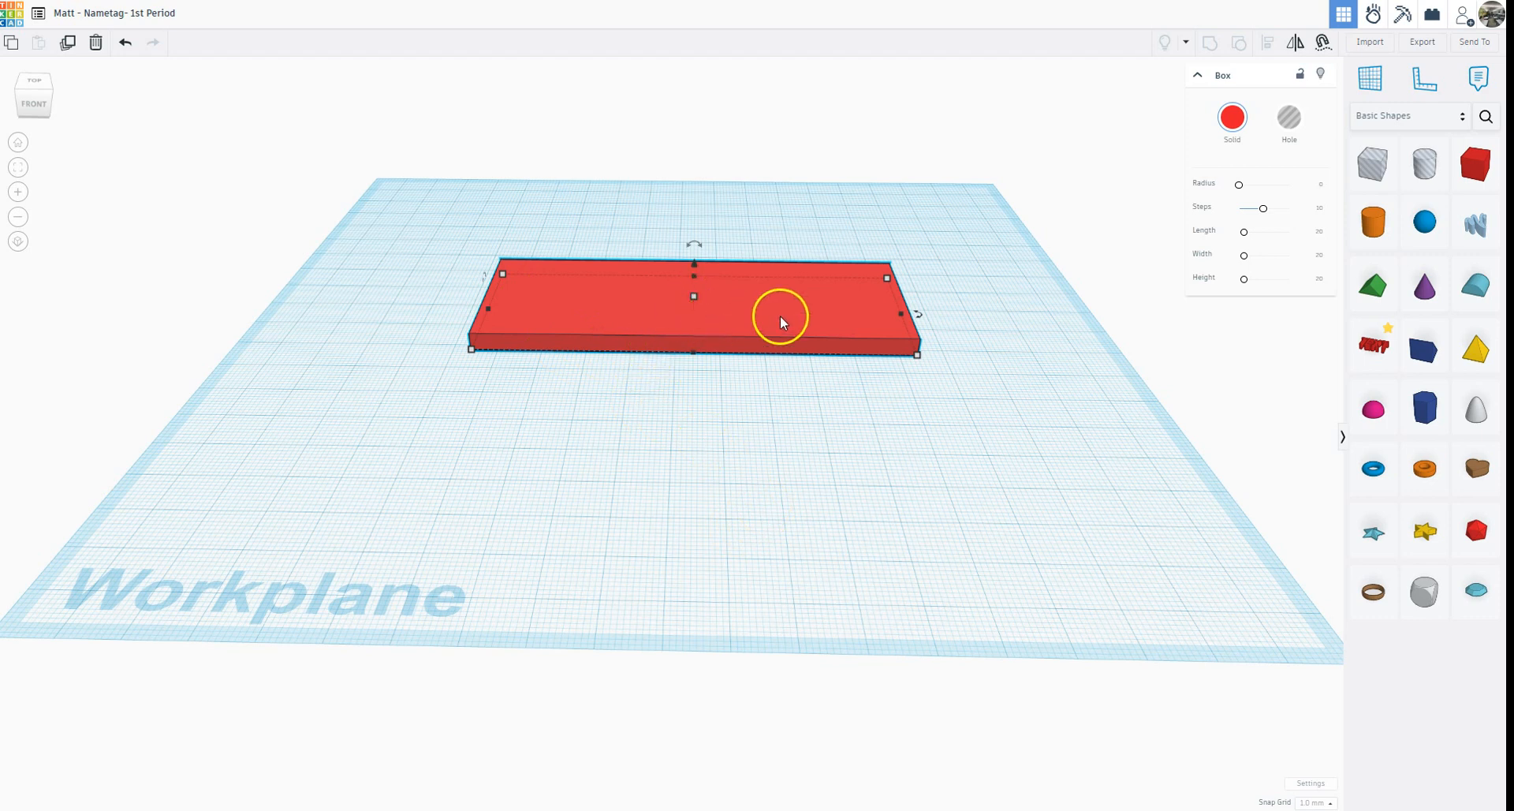
left_click(699, 465)
Add a text shape on the plate's top face and change its wording to the person's first name
right_click_drag(737, 440, 743, 494)
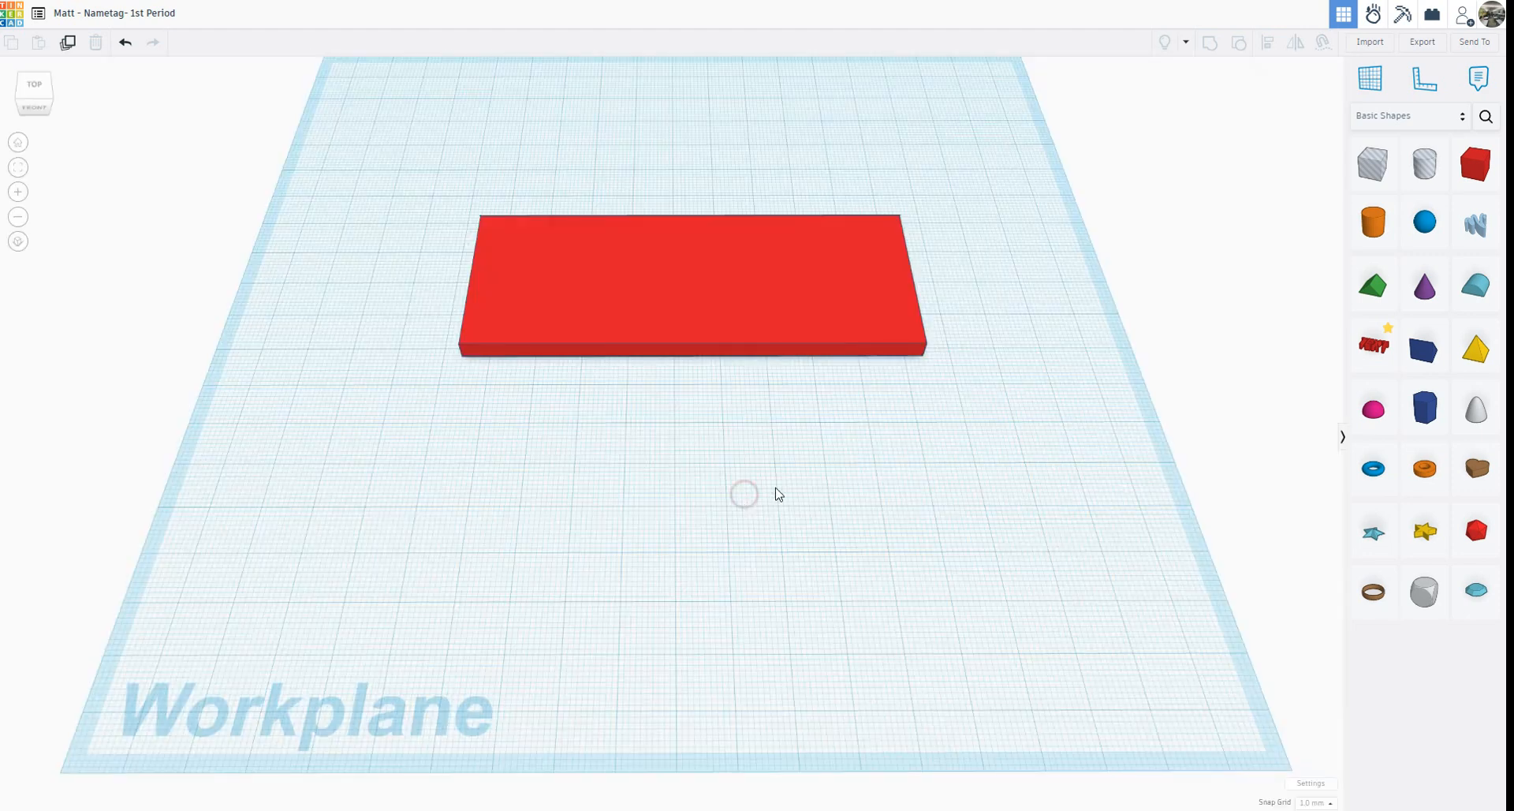
left_click_drag(1374, 344, 700, 291)
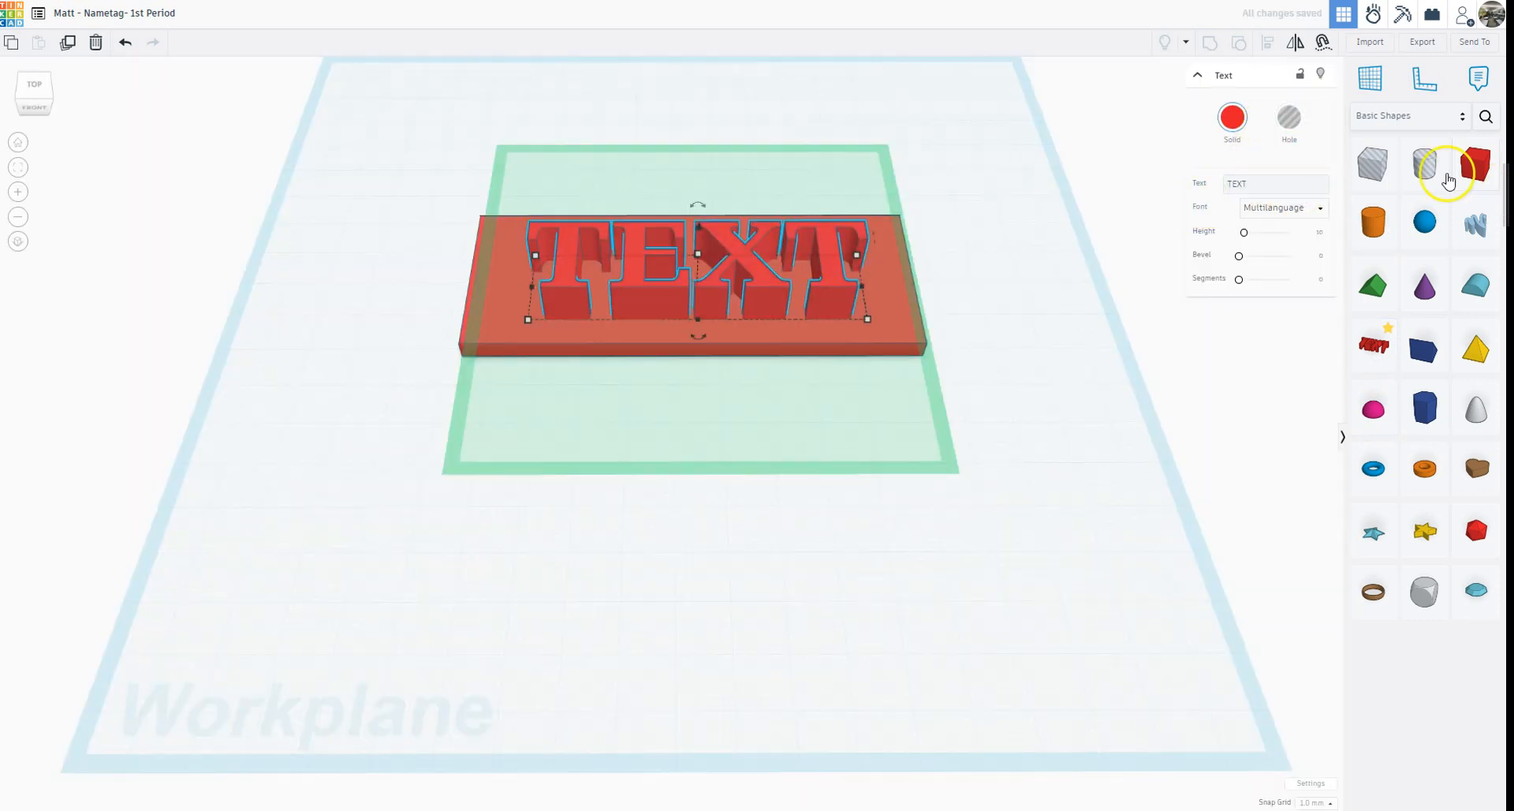
left_click(1228, 190)
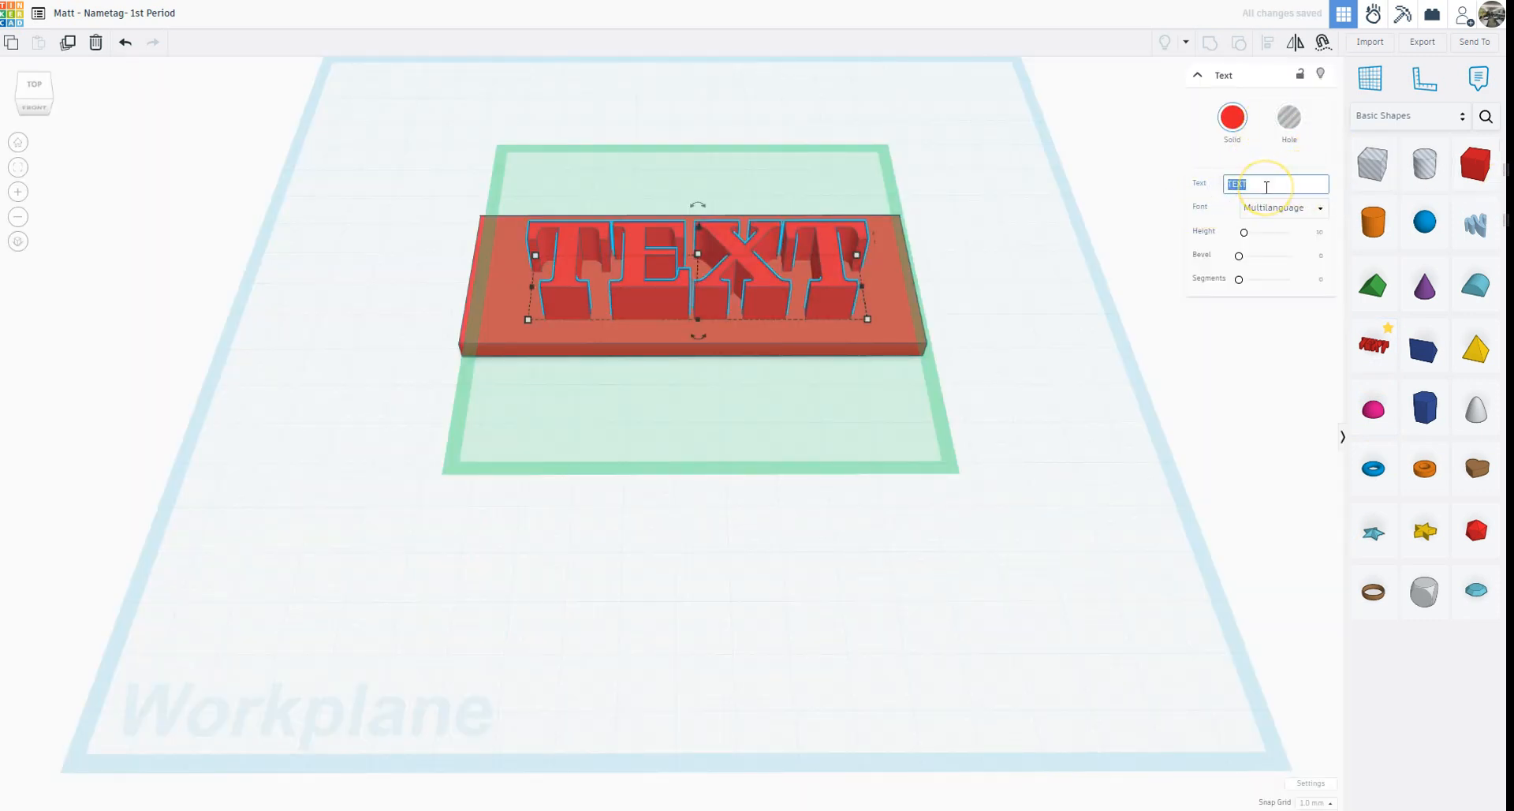
type("Lucas")
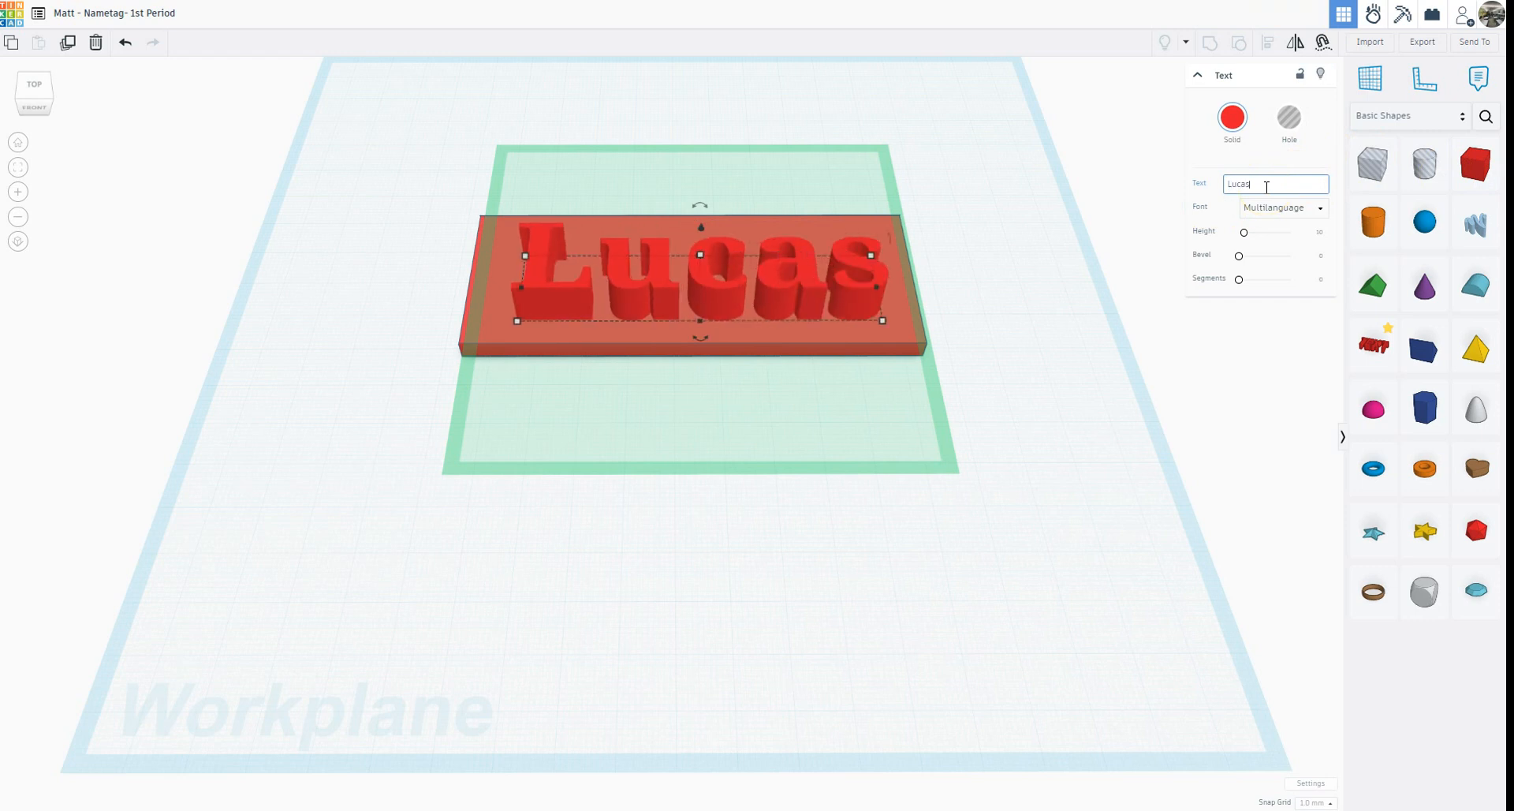
left_click(1074, 302)
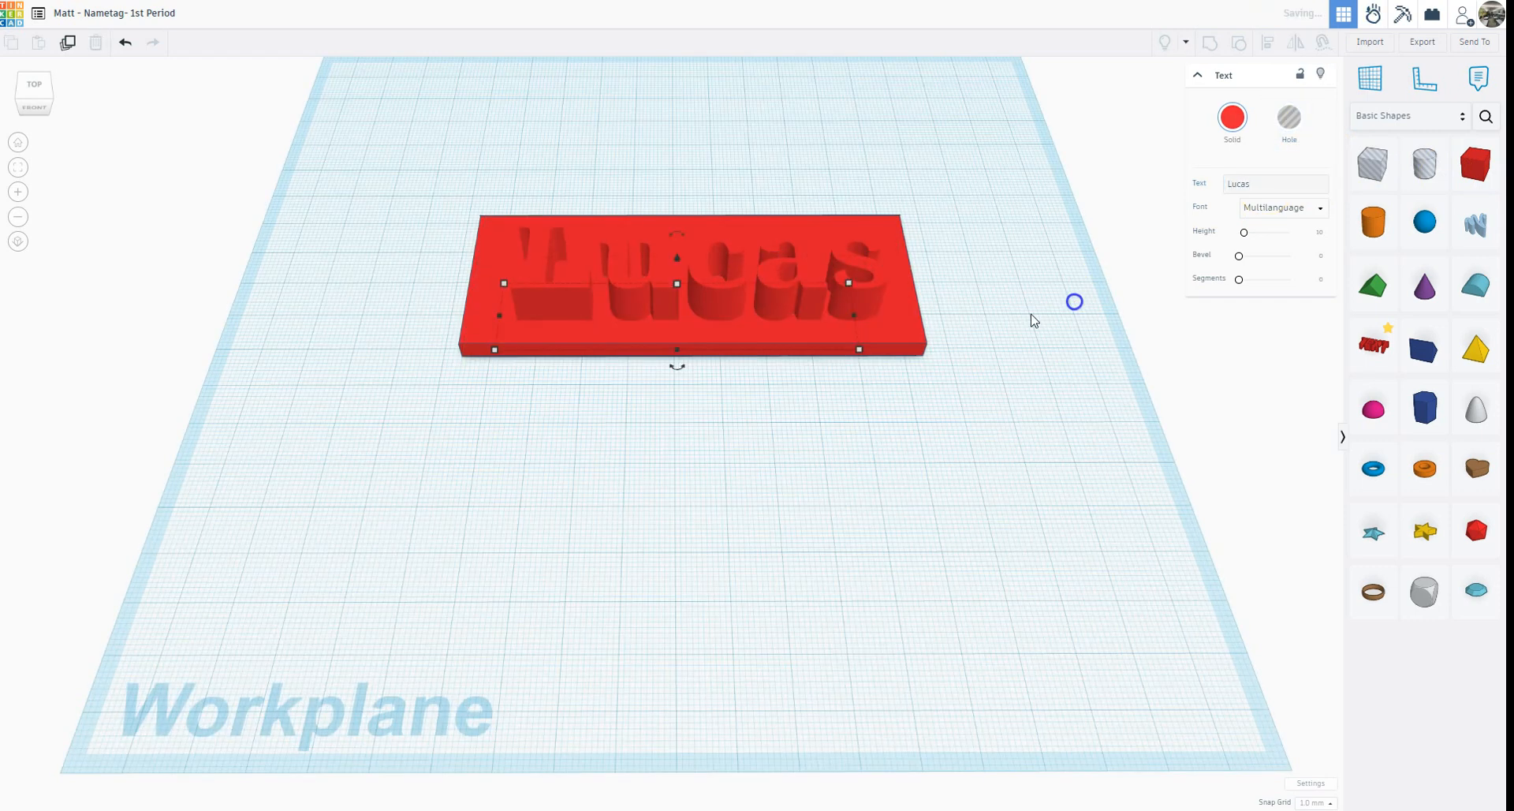
Lower the height of the name text so it stands only slightly above the plate
left_click(863, 314)
mouse_move(884, 320)
left_mouse_down()
mouse_move(661, 313)
mouse_move(702, 327)
mouse_move(884, 319)
left_mouse_up()
right_click_drag(815, 445, 831, 320)
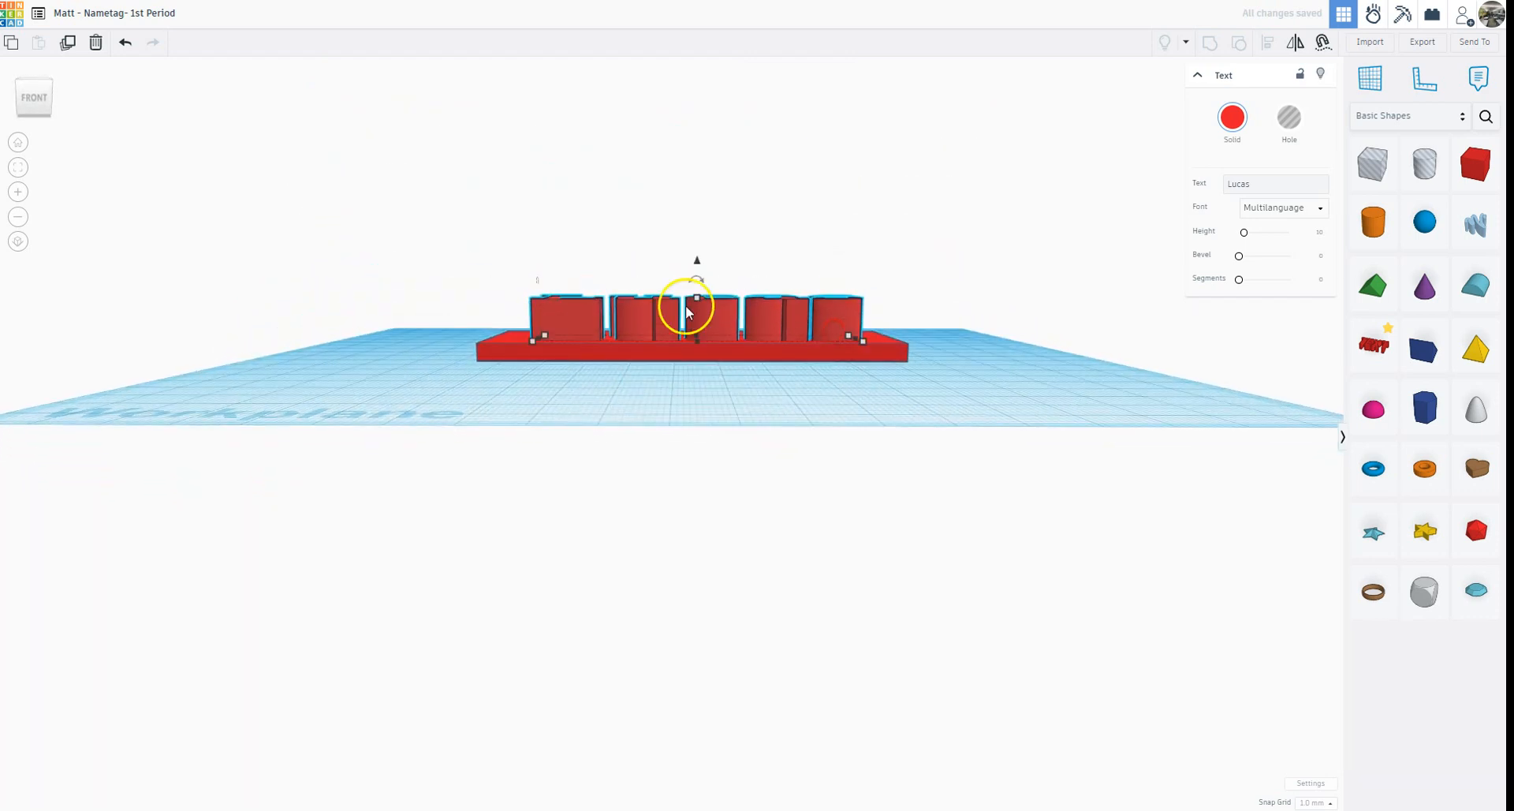
left_click_drag(699, 295, 708, 330)
Turn the name text into a hole and reposition it within the plate
right_click_drag(771, 399, 767, 451)
left_click(728, 287)
left_click(1289, 117)
left_click(665, 328)
left_click(707, 306)
left_click_drag(707, 304, 679, 265)
Group the plate with the hole text to engrave the name, and inspect the cut letters from several angles
right_click_drag(647, 416, 676, 429)
left_click_drag(449, 226, 864, 412)
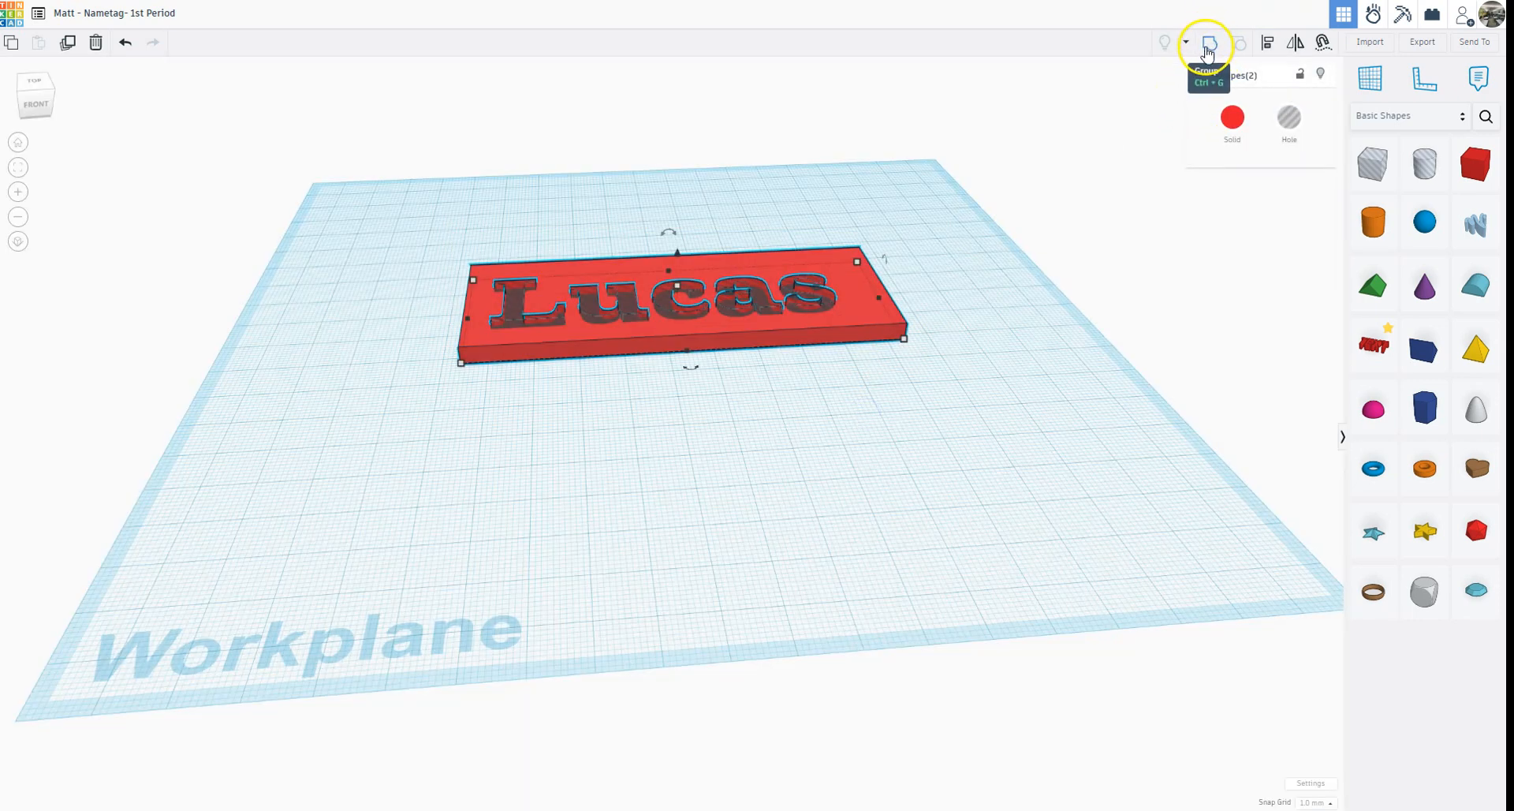
left_click(1210, 53)
right_click_drag(841, 400, 879, 475)
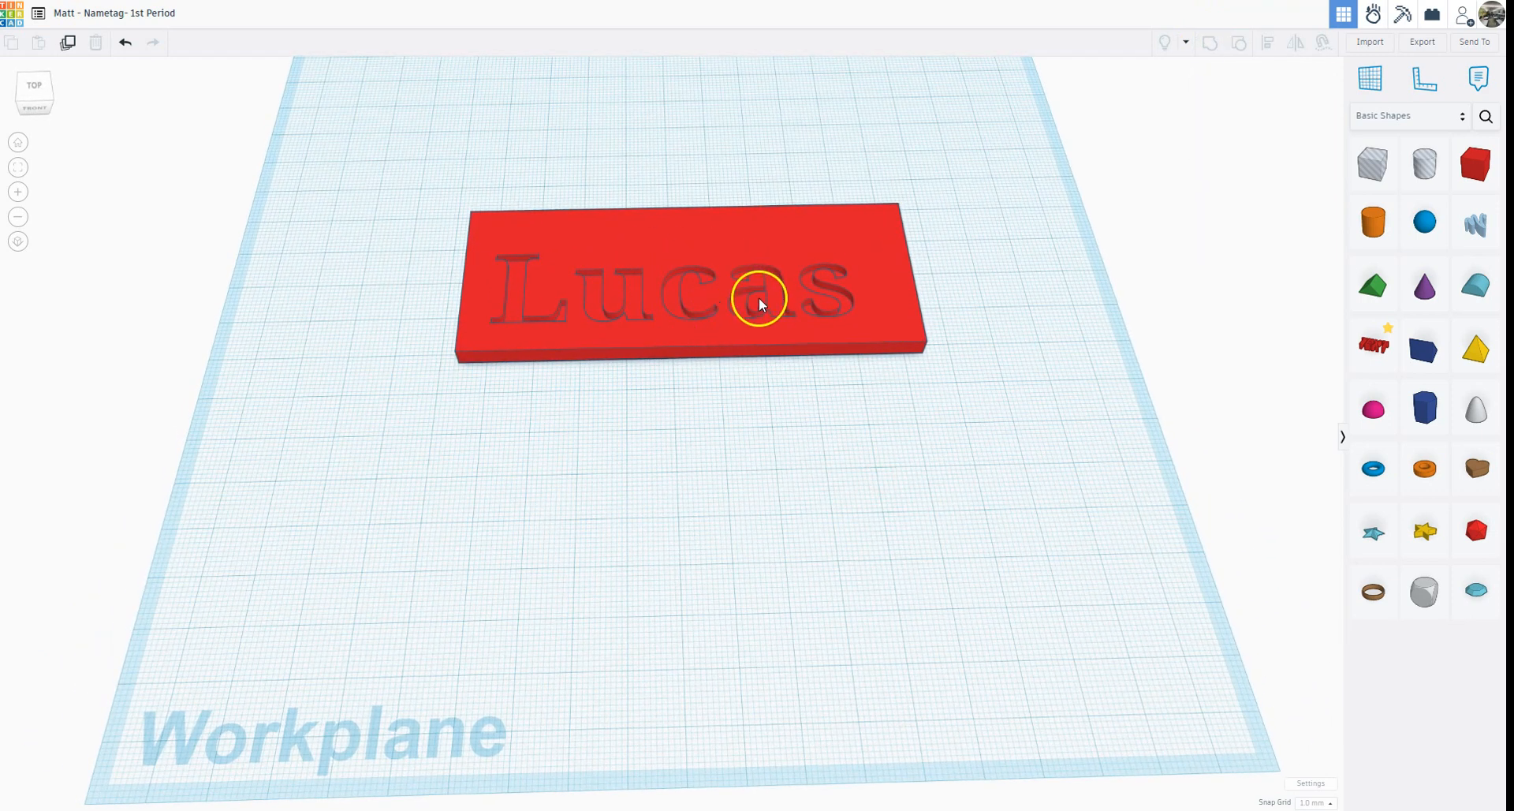
right_click_drag(757, 297, 758, 450)
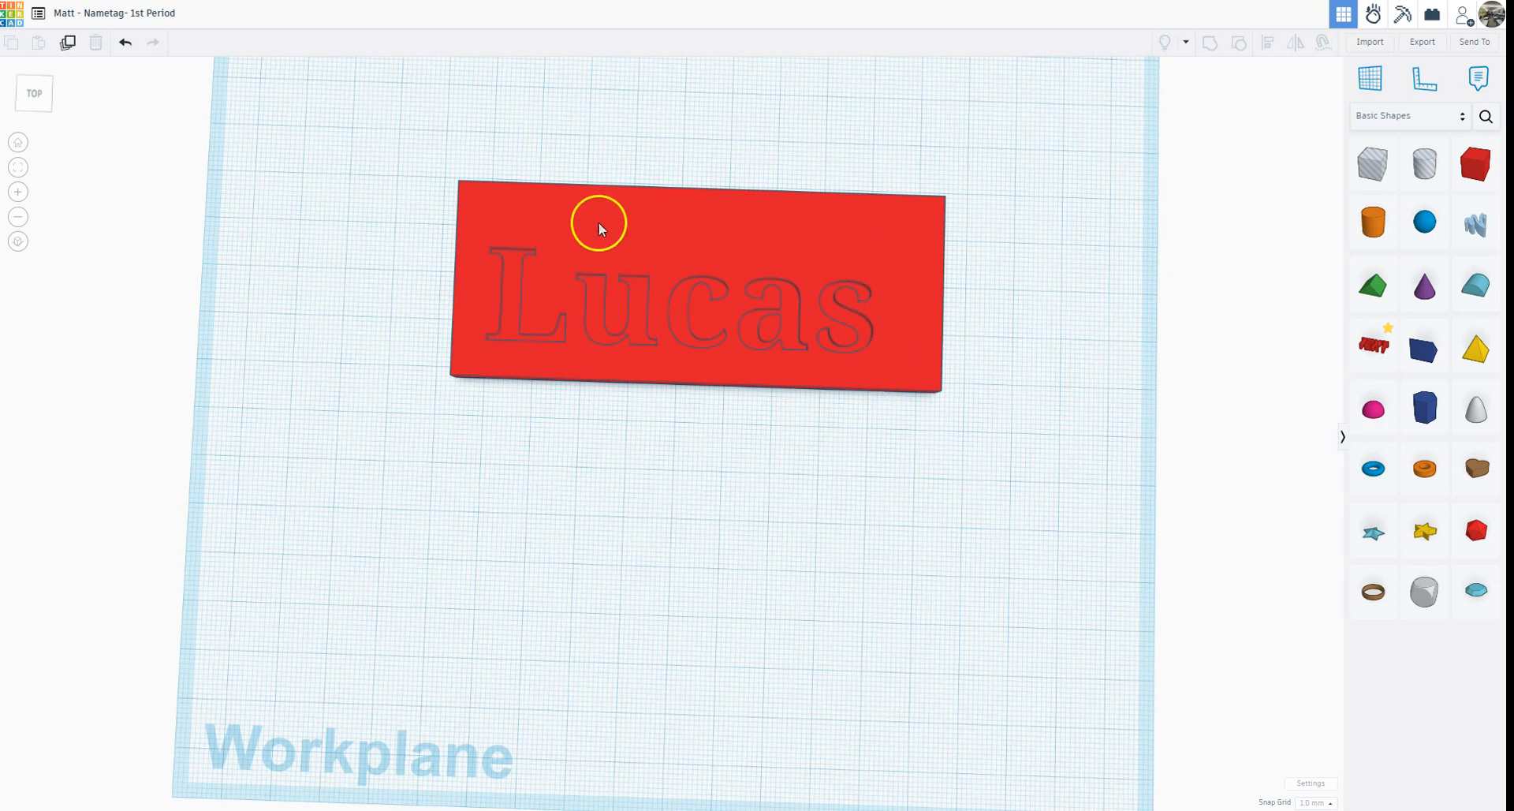
right_click_drag(575, 450, 698, 321)
Ungroup the engraved plate and turn the name text back into a solid
left_click(697, 320)
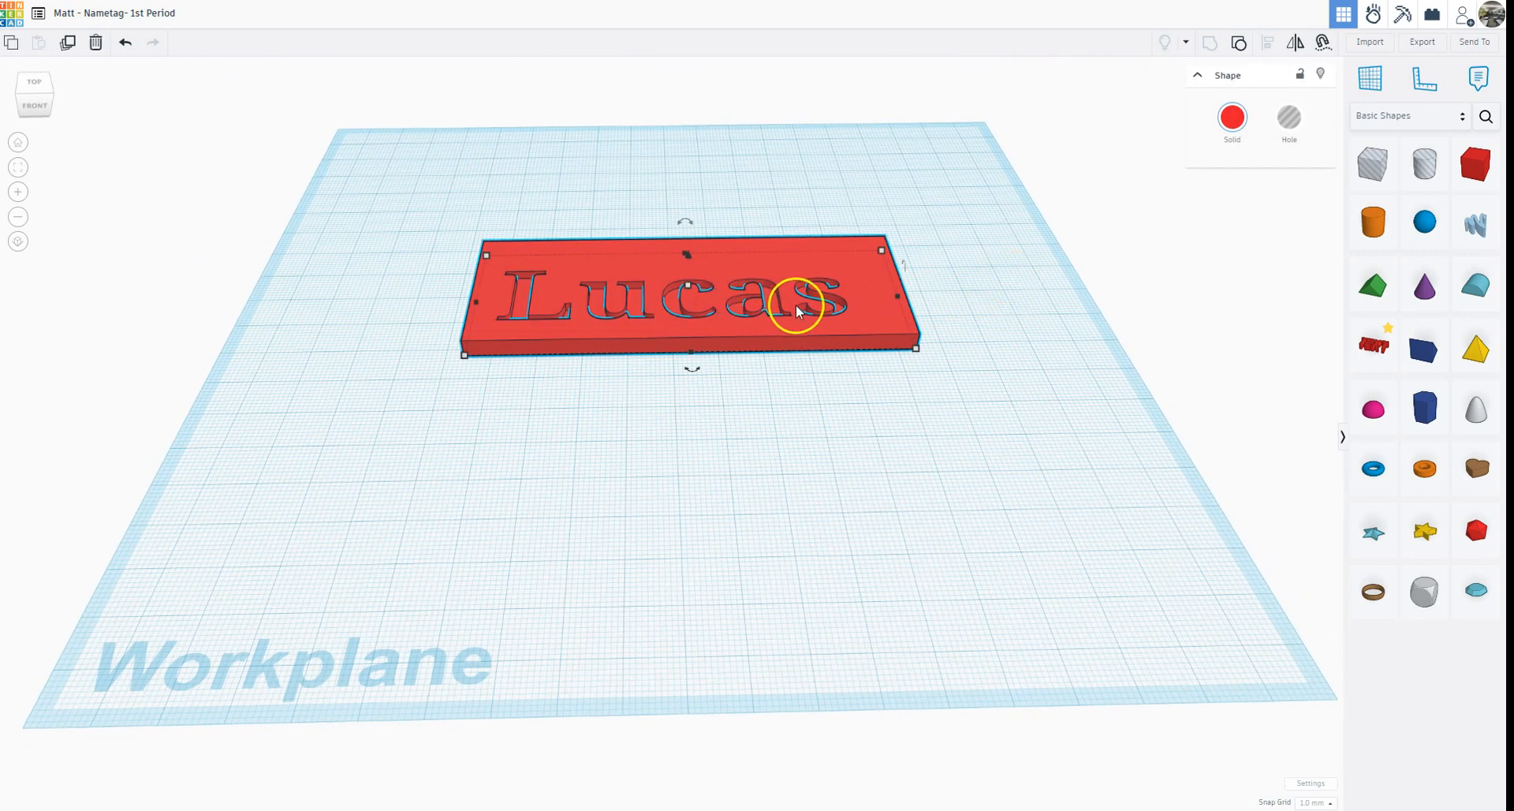
left_click(1239, 43)
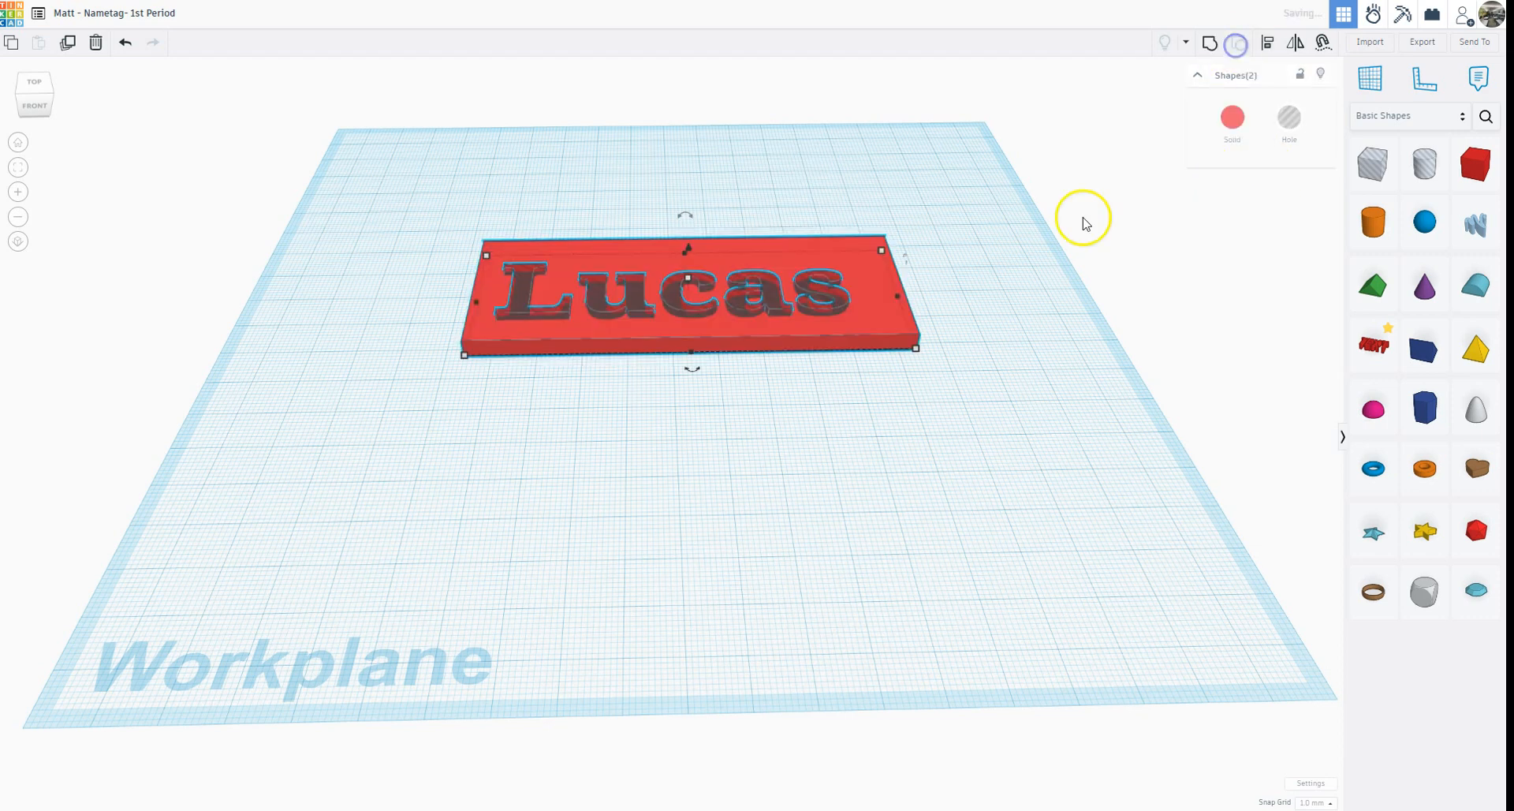
left_click(666, 295)
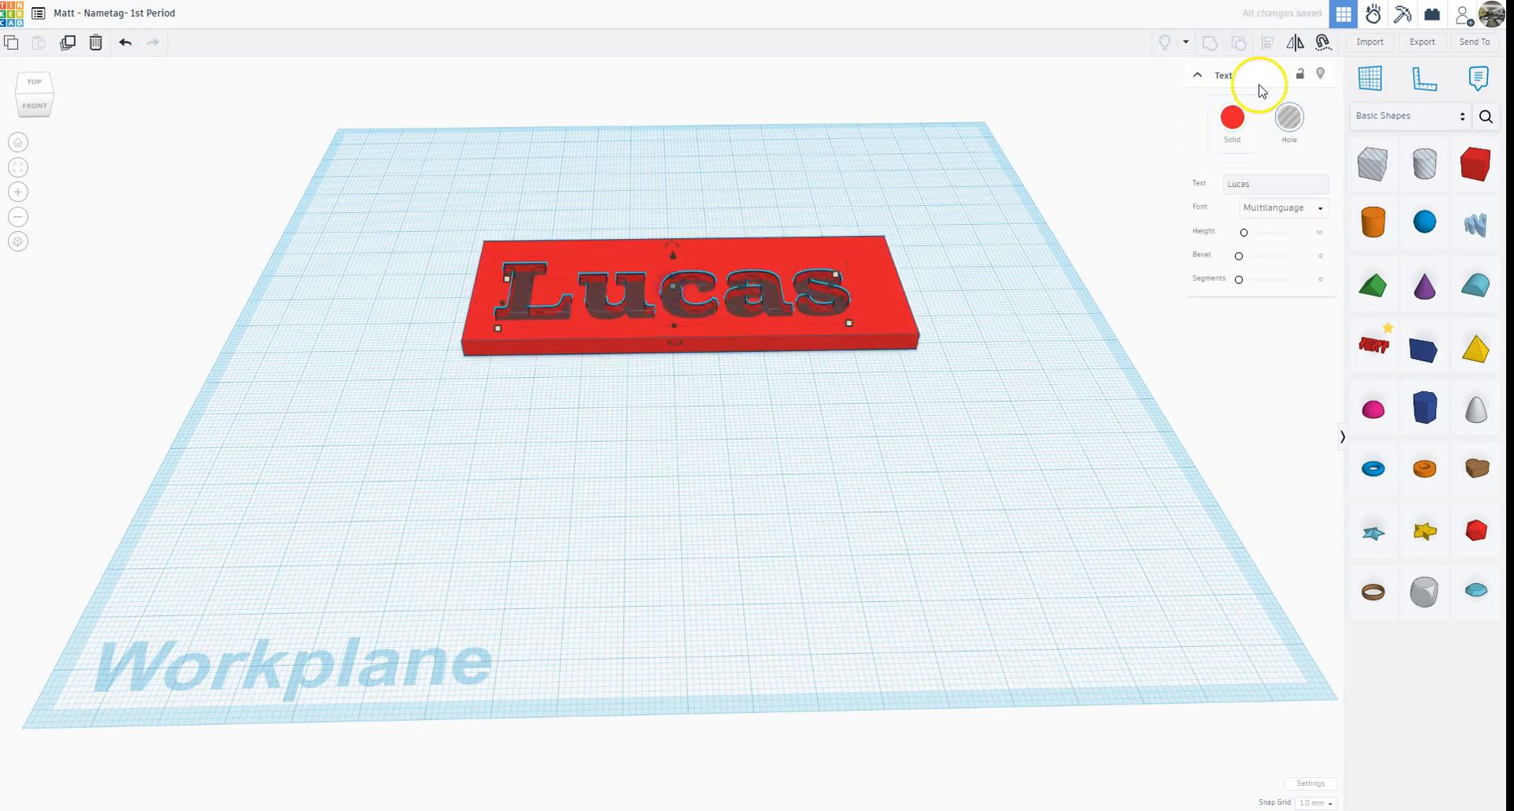
left_click(1235, 118)
left_click(778, 440)
Move the name text about 4 mm toward the plate's left end and about 3.5 mm toward its front edge
right_click_drag(777, 439, 716, 479)
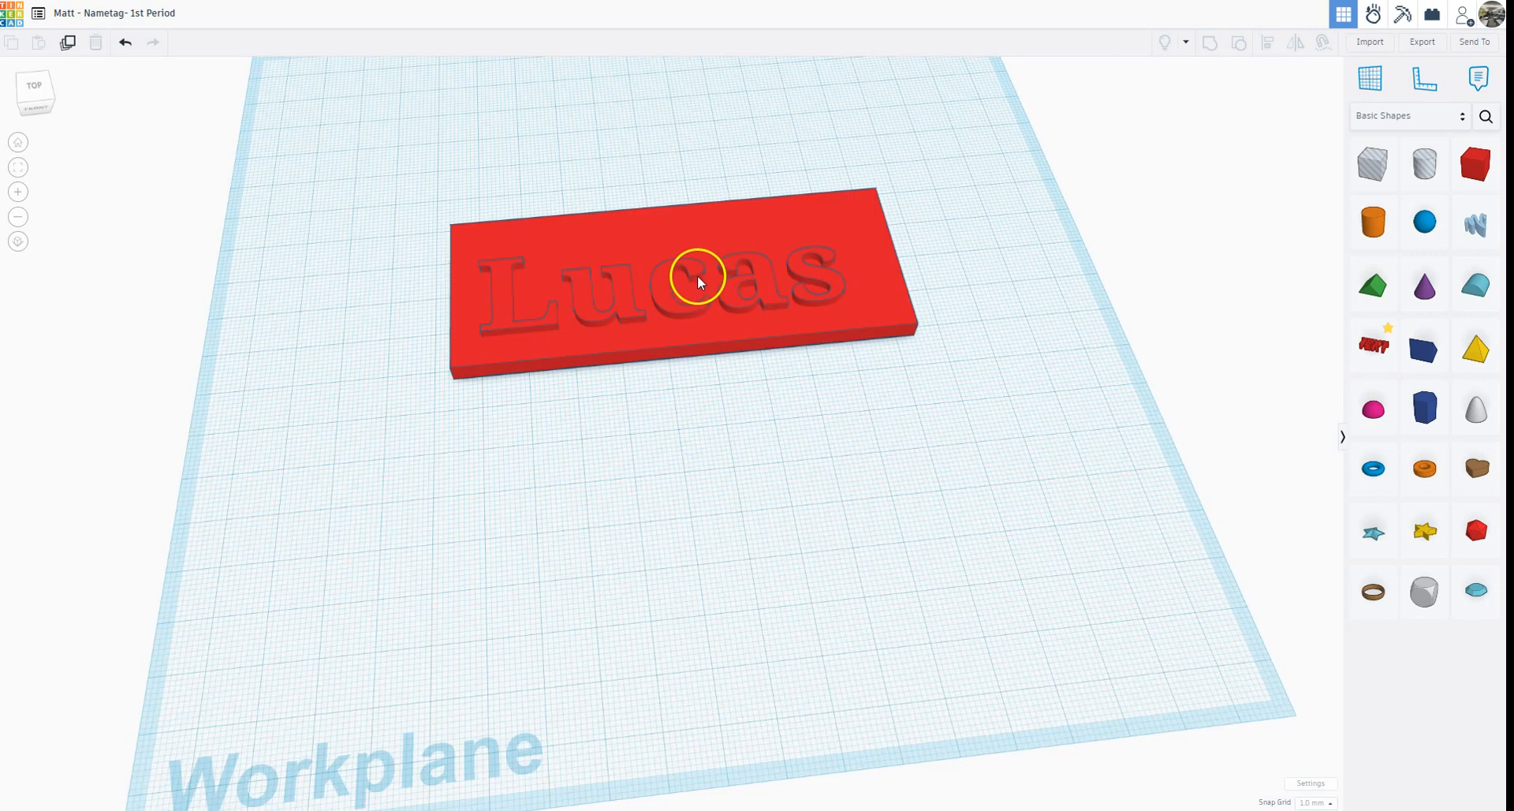
left_click_drag(694, 272, 678, 277)
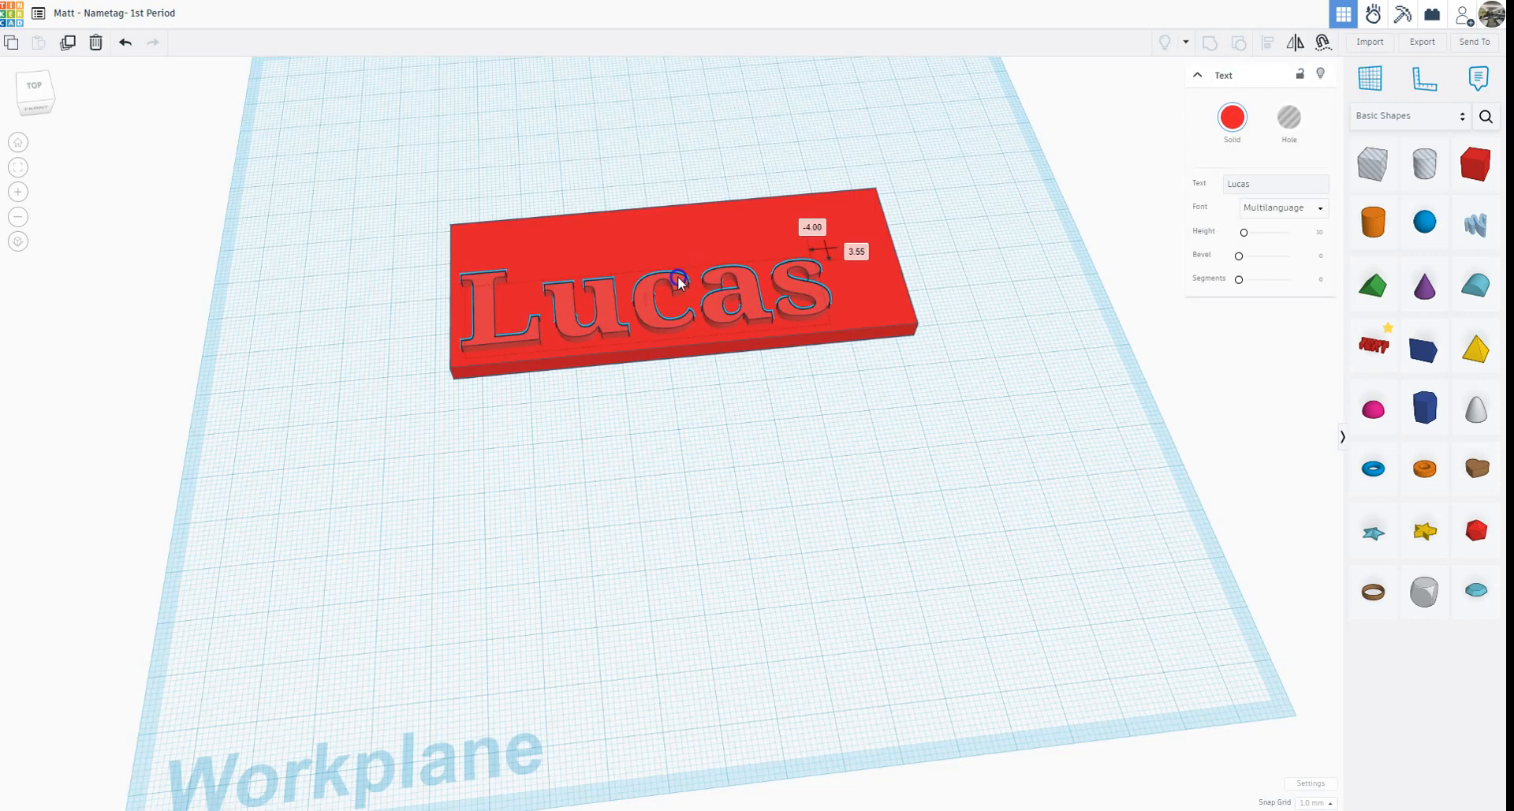
left_click(1108, 440)
Place a ready-made hole cylinder behind the plate and delete it again
left_click_drag(1424, 163, 699, 144)
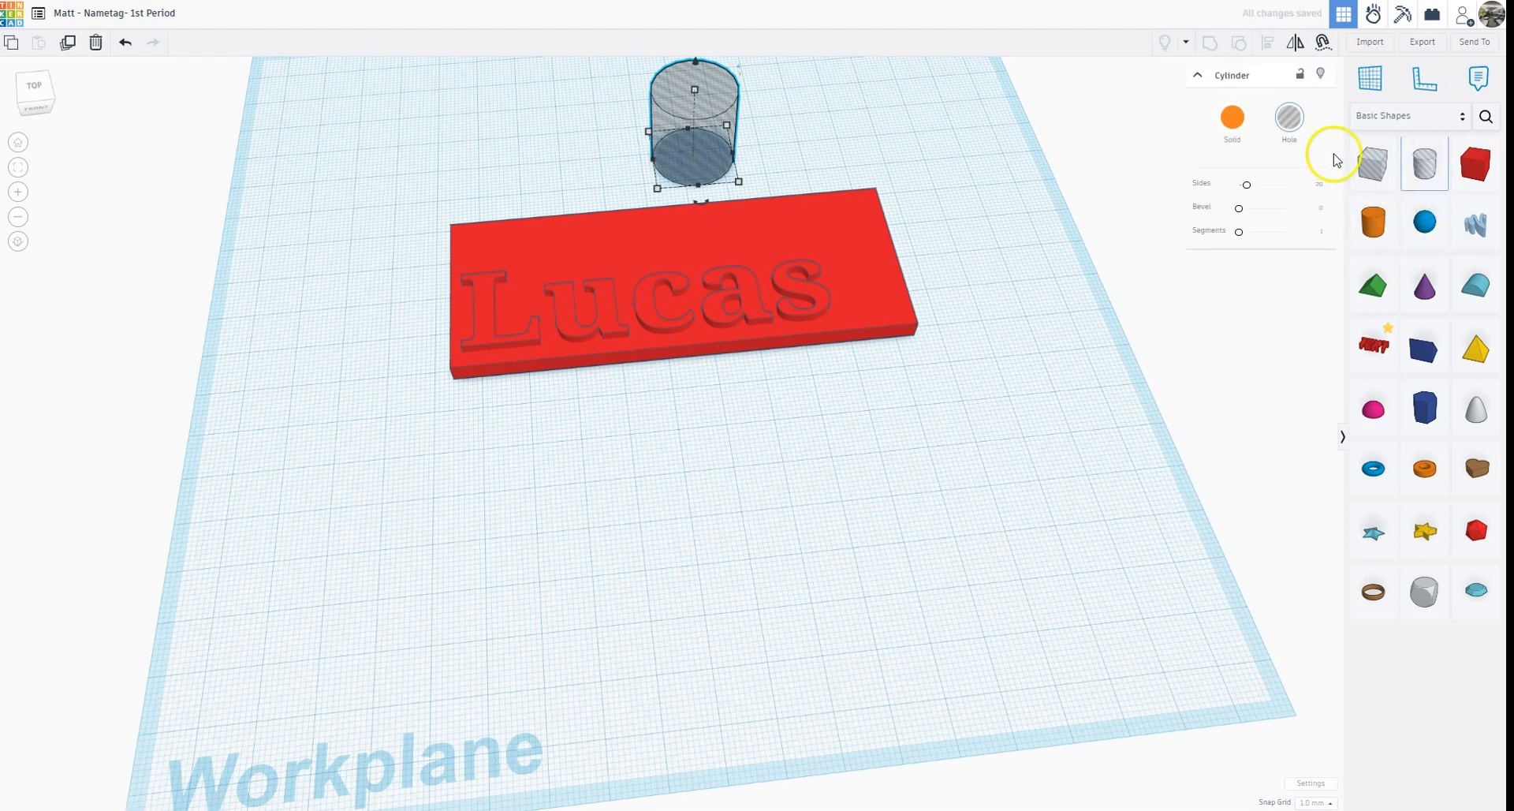
key("Delete")
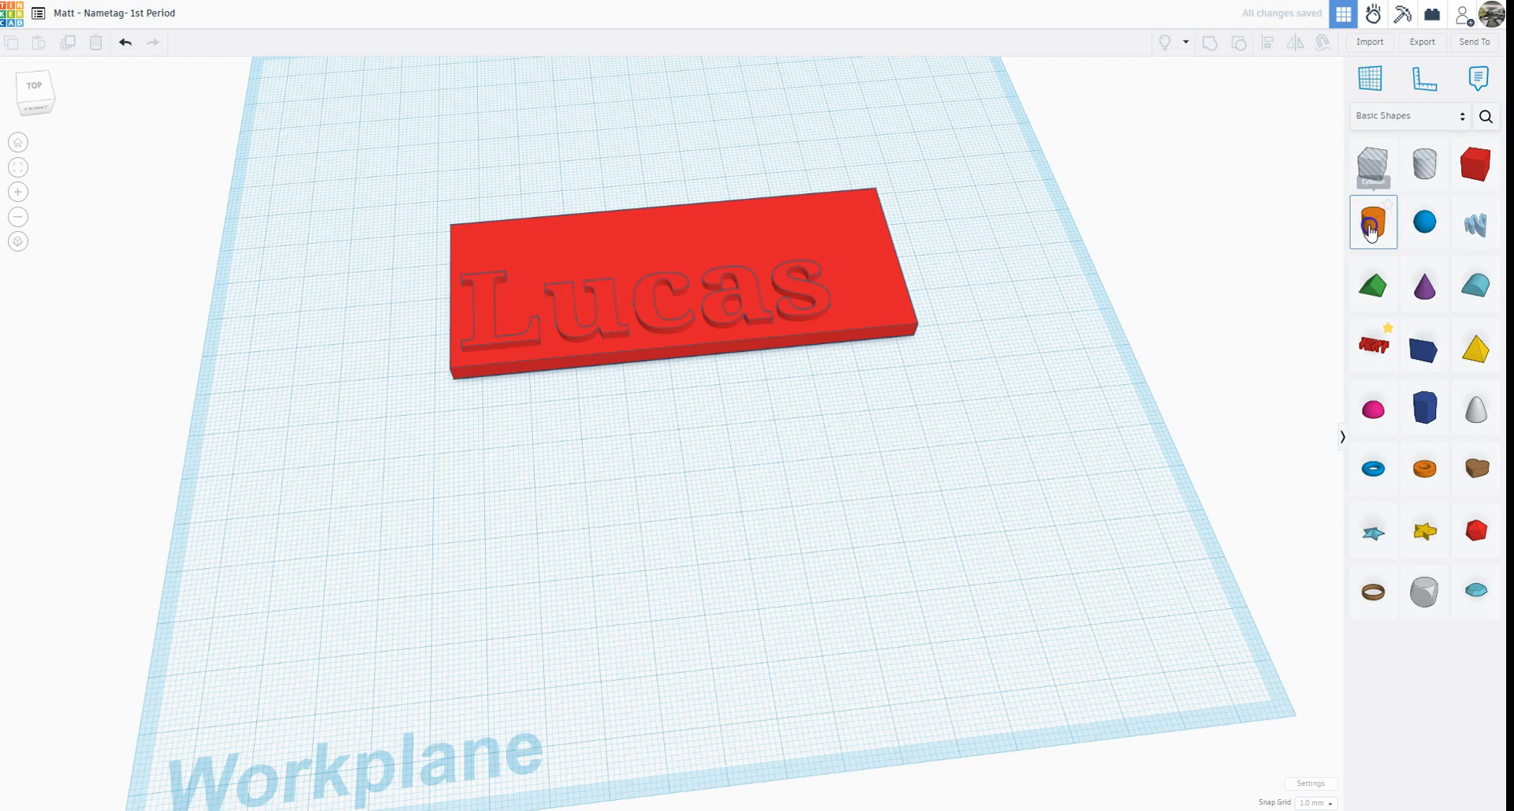
Add a cylinder at the plate's back-left corner as a hole and shrink it to a narrow diameter
left_click_drag(1342, 224, 484, 273)
left_click(1290, 123)
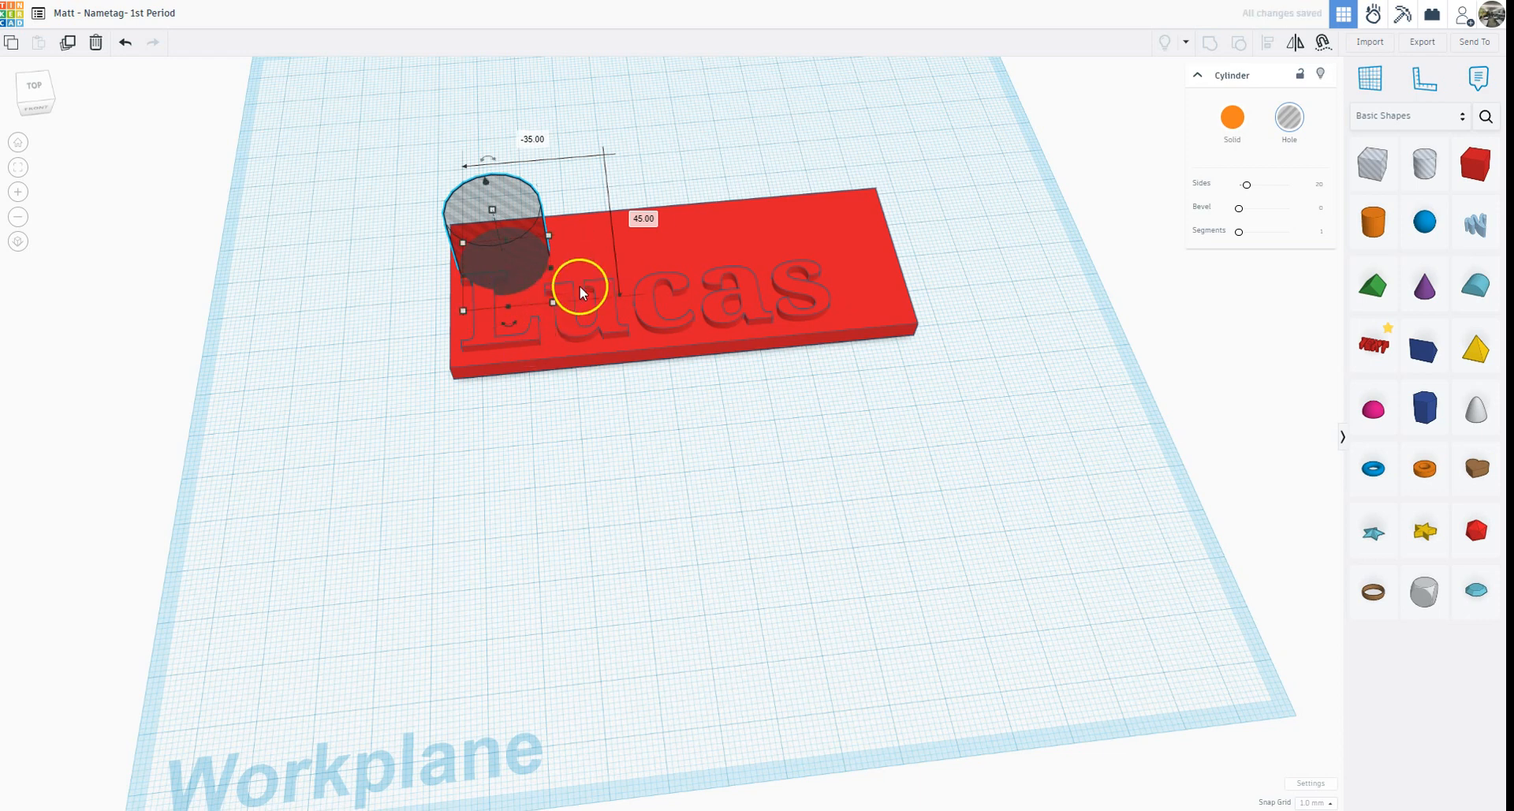
left_click_drag(552, 304, 498, 252)
left_click(546, 168)
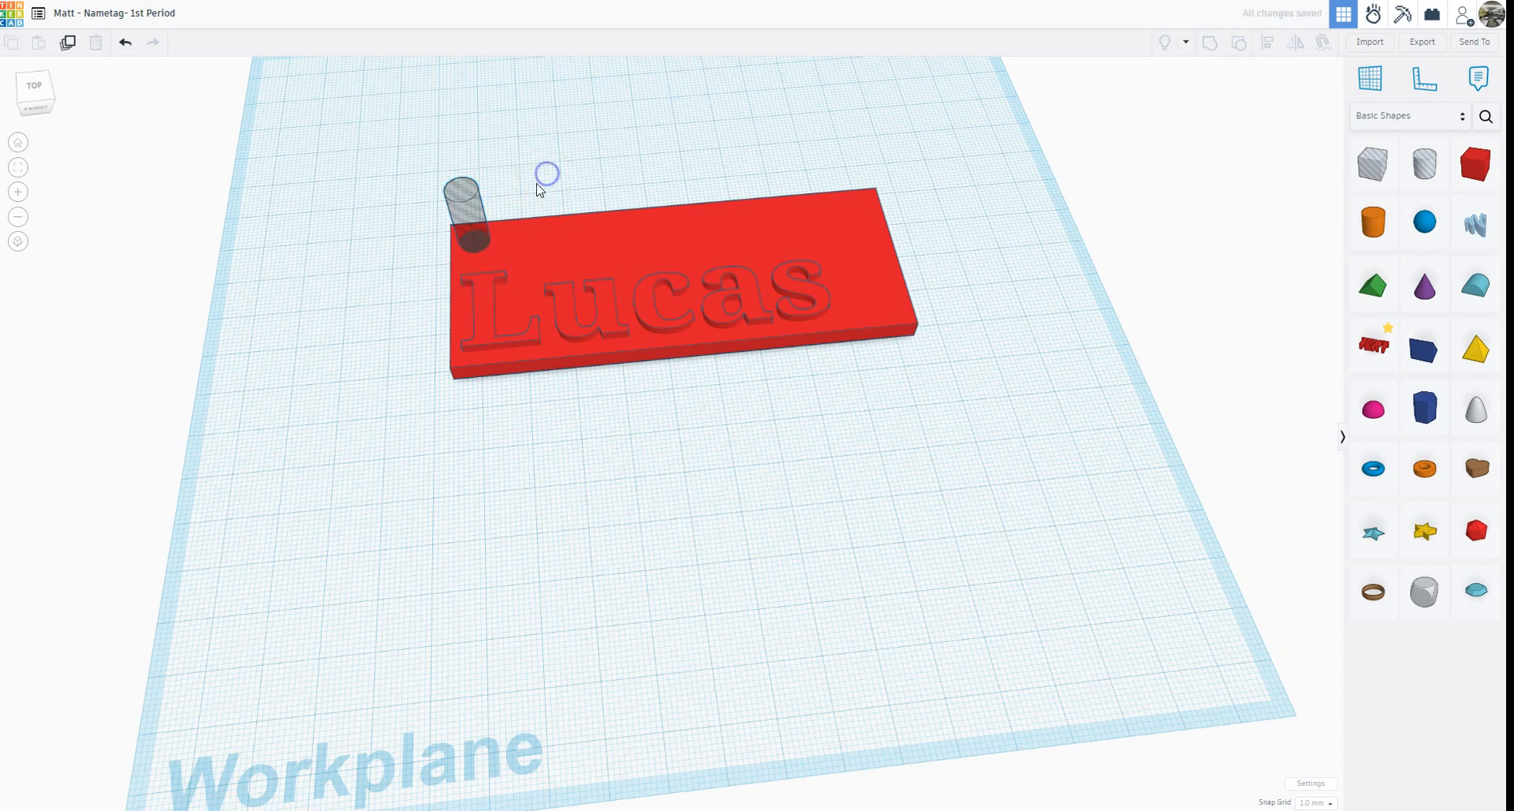
Lower the hole cylinder by 6 mm so that it passes through the full thickness of the plate
right_click_drag(561, 152, 575, 27)
left_click(494, 295)
left_click_drag(493, 249, 488, 271)
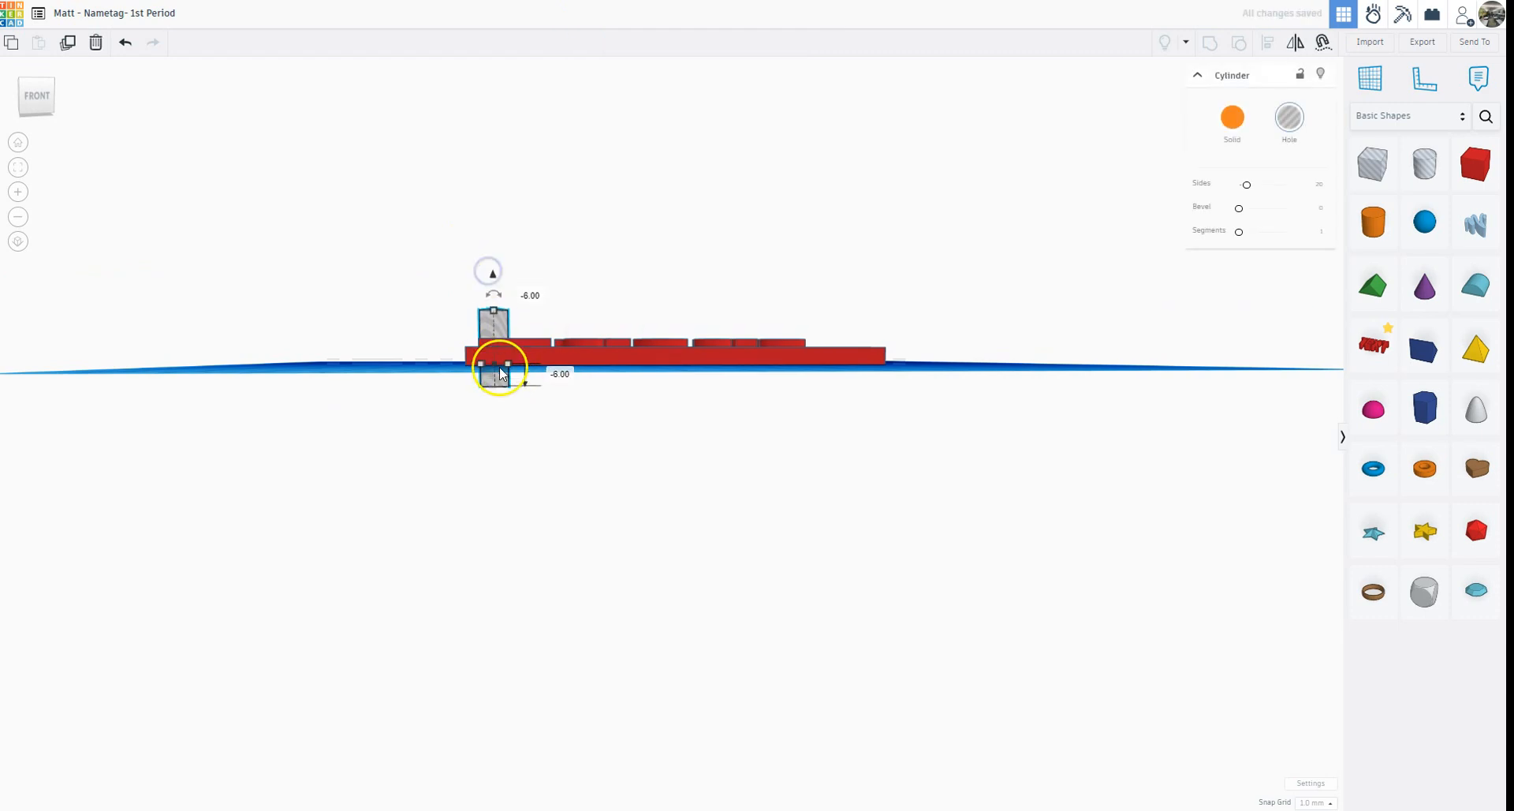
left_click(575, 440)
Group the plate, the name text and the hole cylinder to cut the round hole through the plate's corner
right_click_drag(575, 441, 538, 500)
left_click_drag(403, 210, 667, 363)
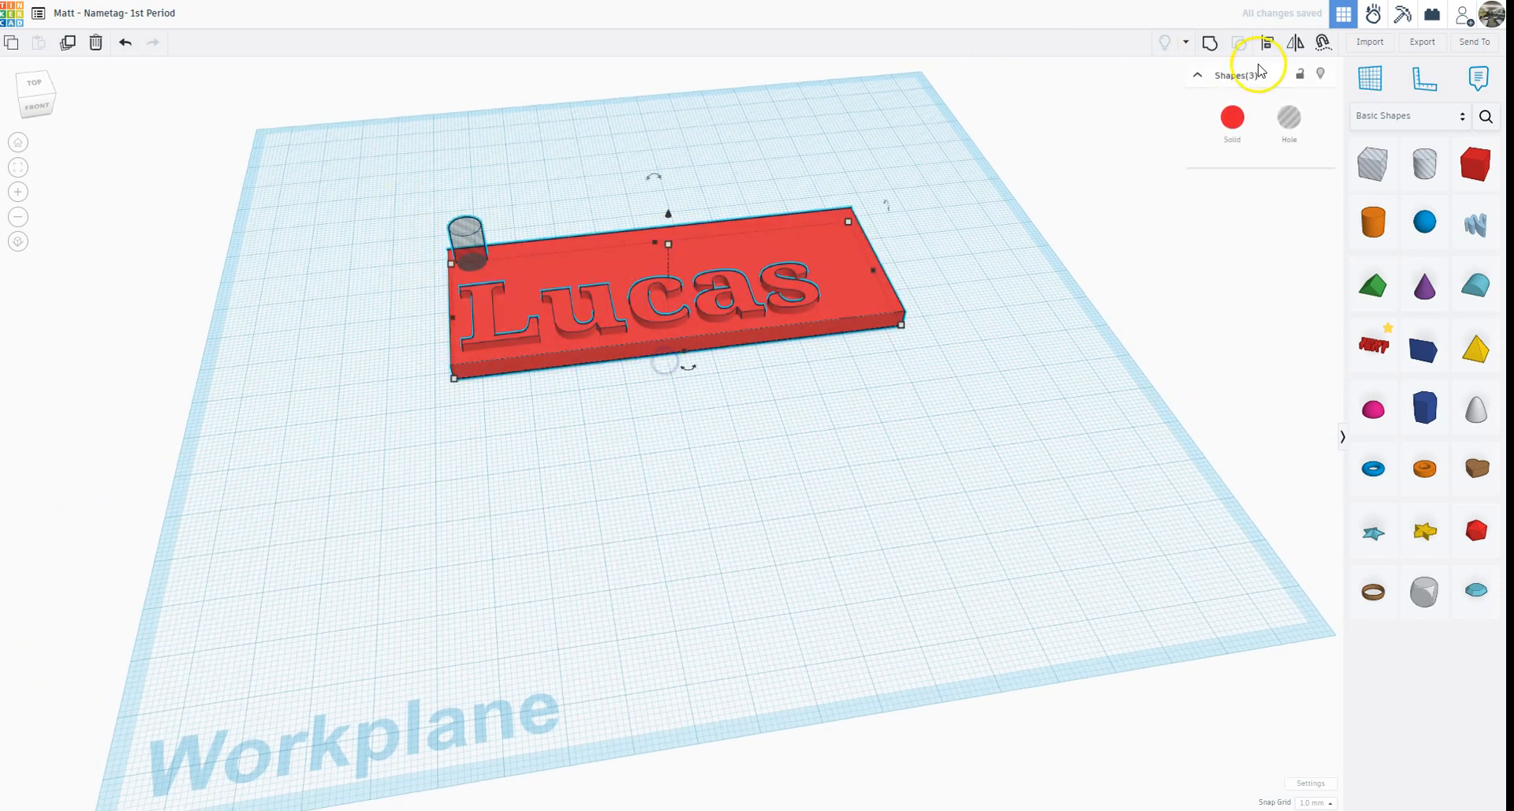
left_click(1210, 43)
left_click(627, 193)
right_click_drag(659, 203, 841, 356)
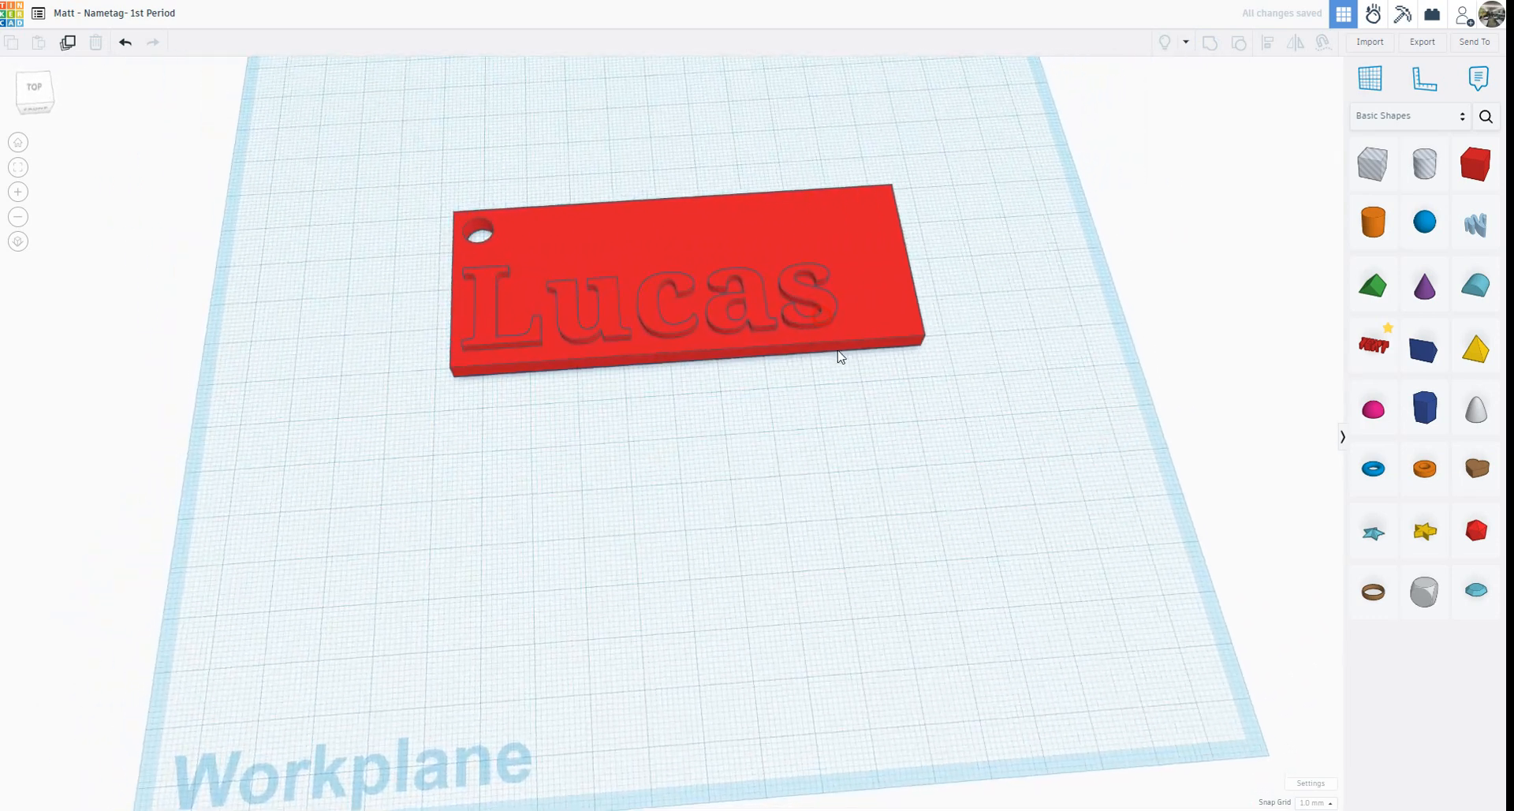
right_click_drag(914, 436, 707, 300)
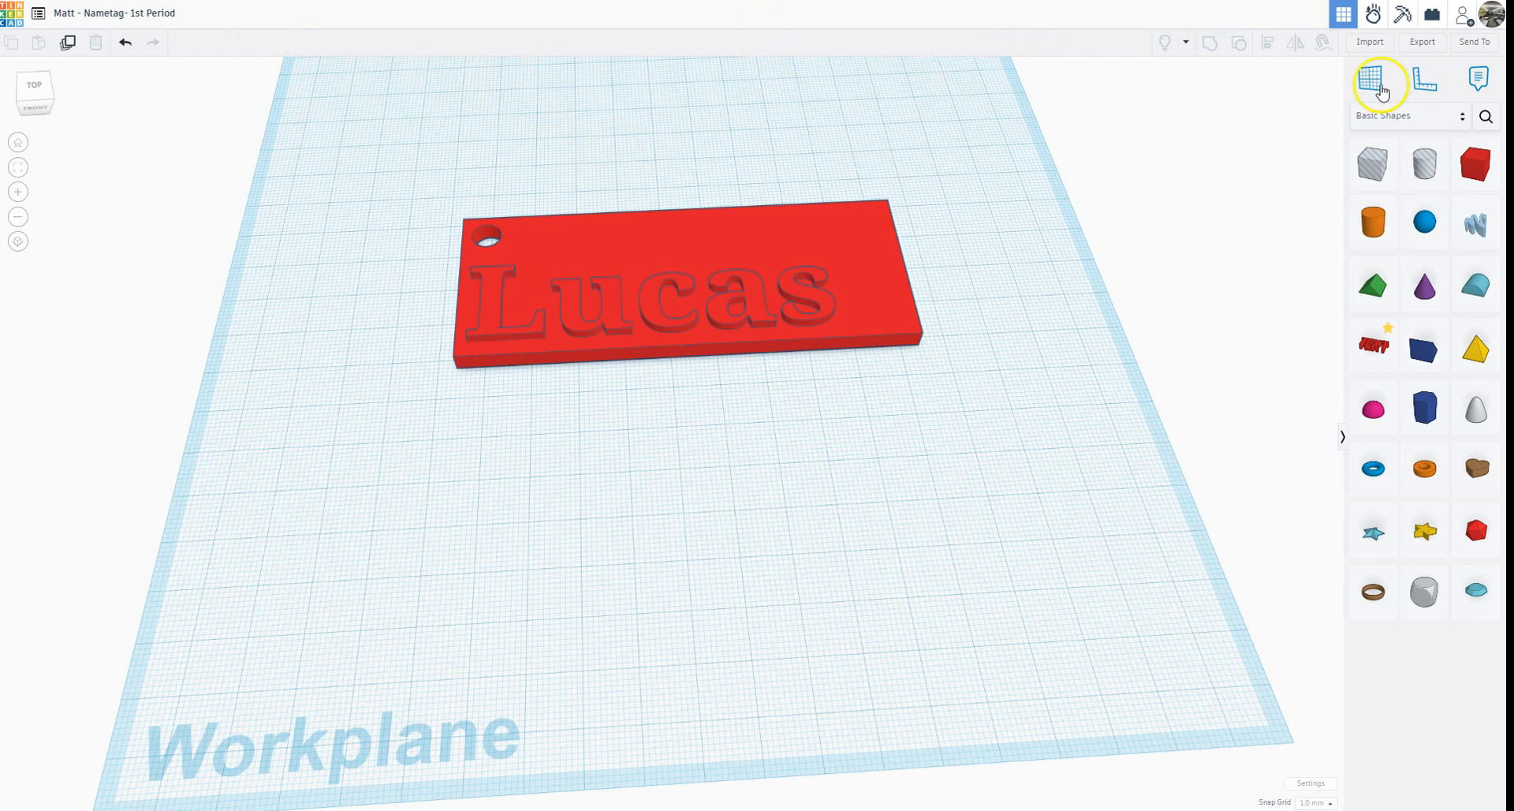
Check which file formats the shape import supports and close the import dialog
left_click(1373, 43)
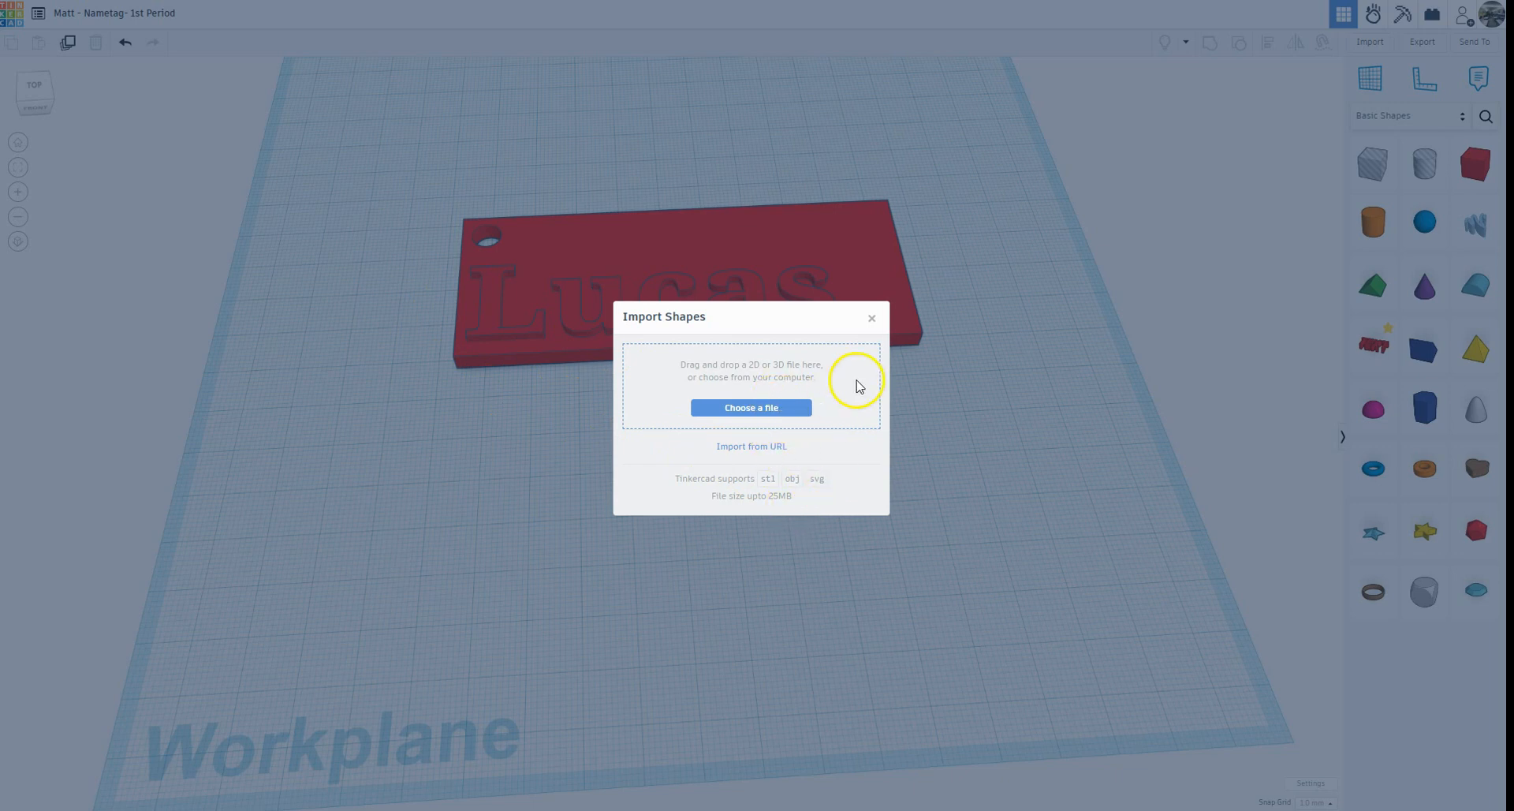
left_click(869, 319)
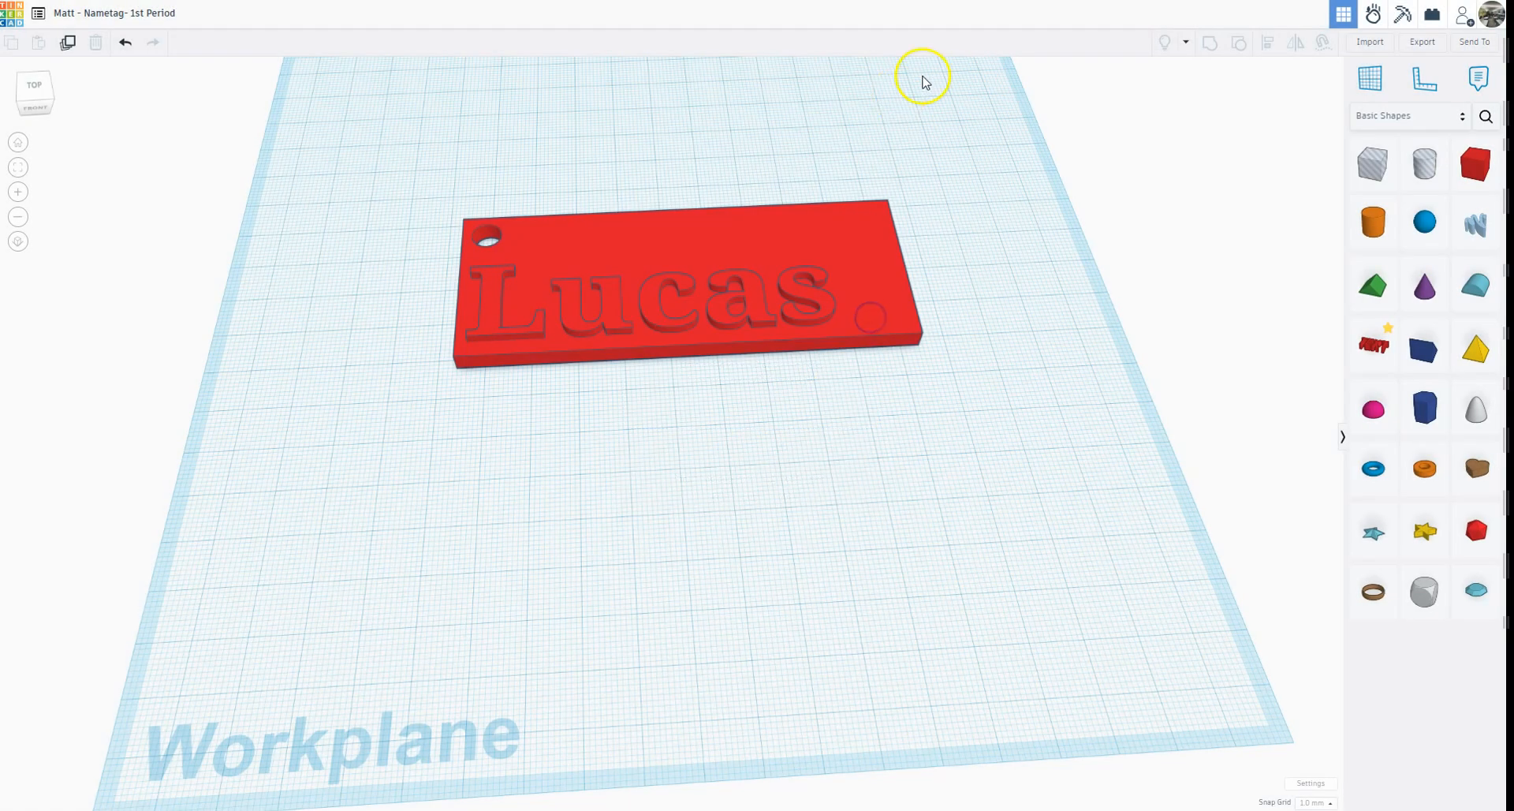
Switch to the Google Images results for "chargers logo" and save the Sports Logo History image as los_angeles-chargers_2020-pres PNG in Downloads
key("ctrl+Tab")
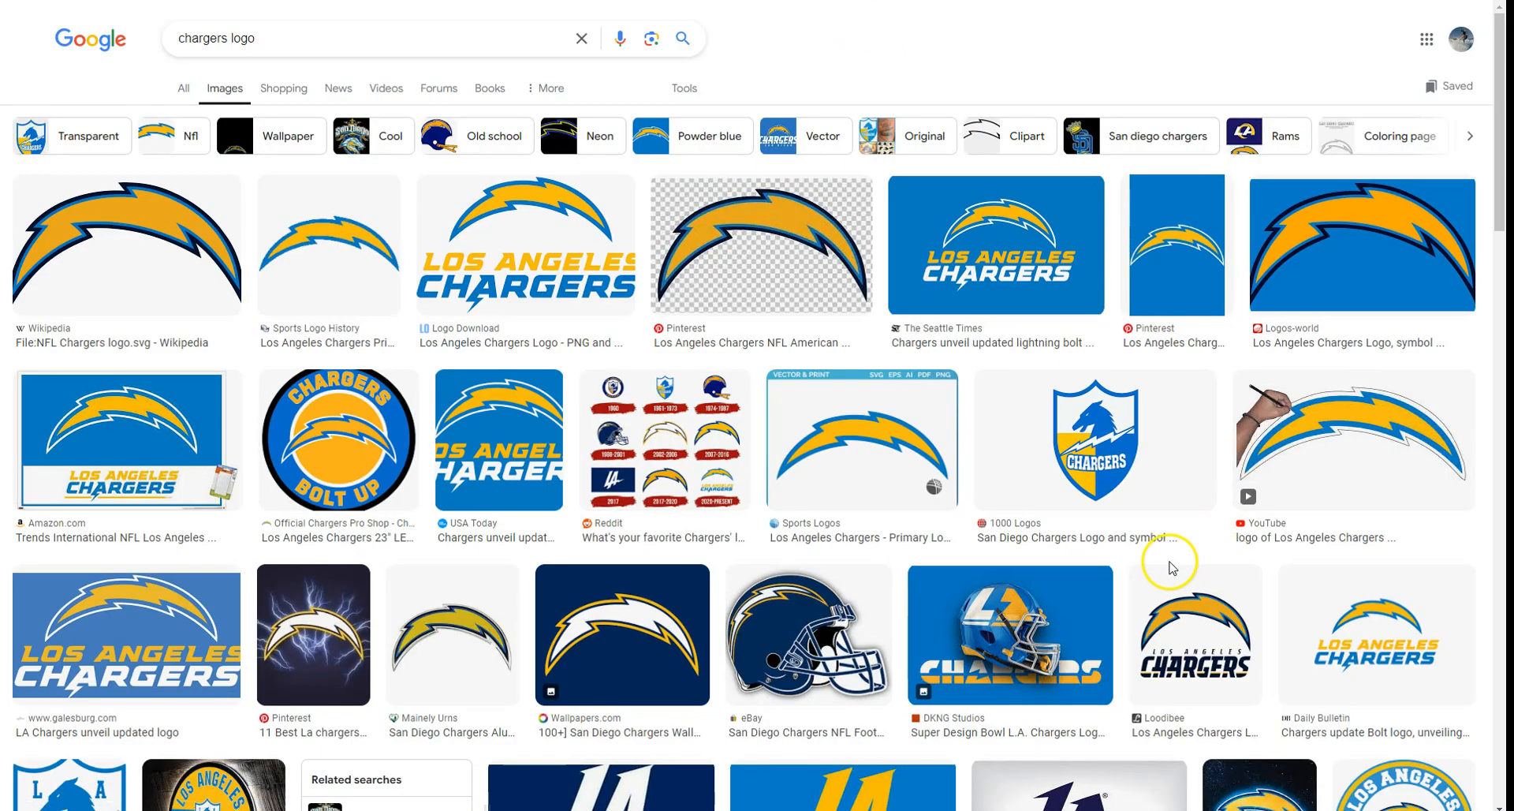
scroll(1167, 558, "down", 3)
scroll(1144, 560, "down", 2)
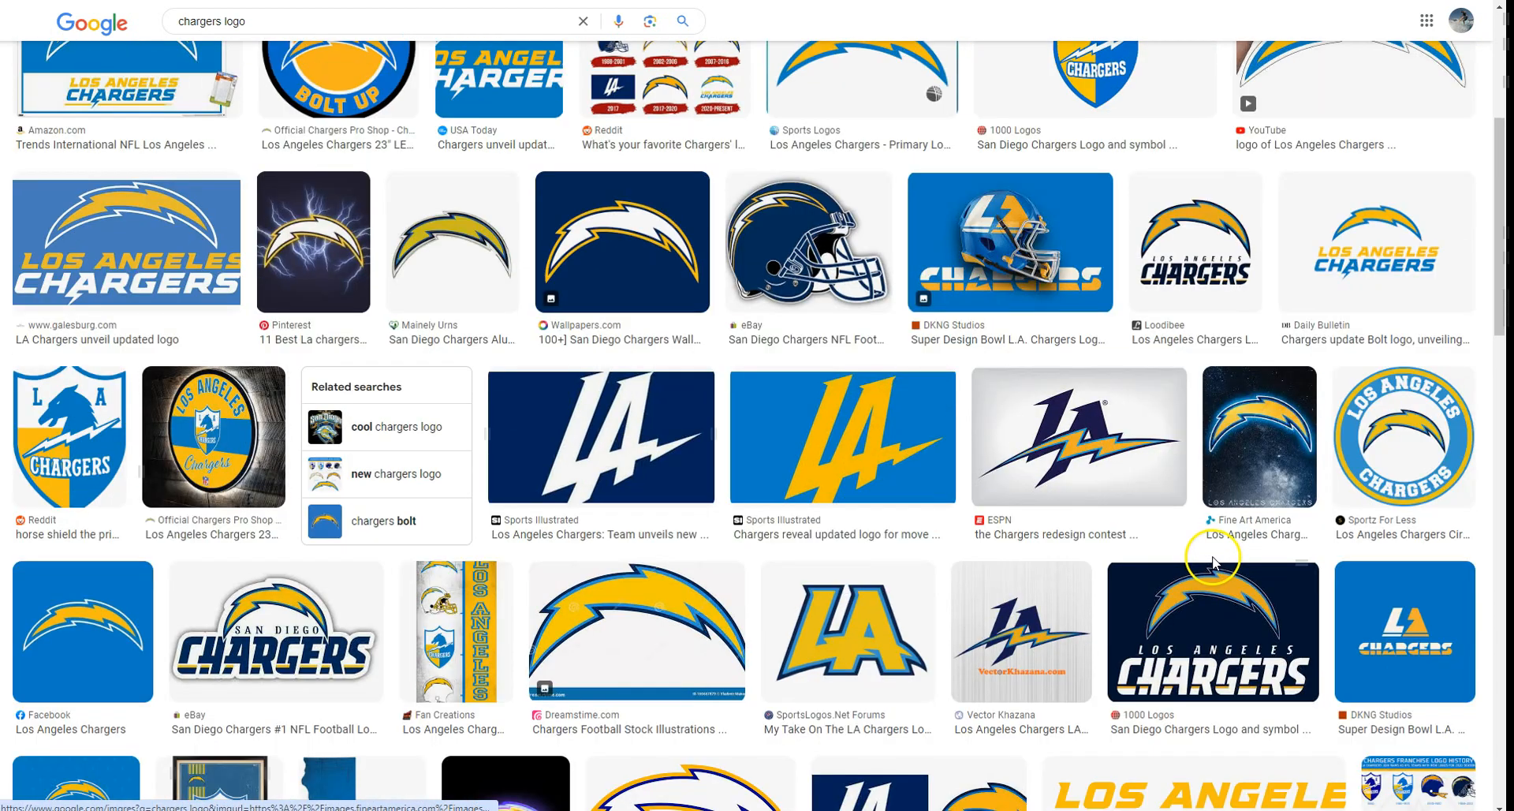
scroll(1214, 584, "up", 2)
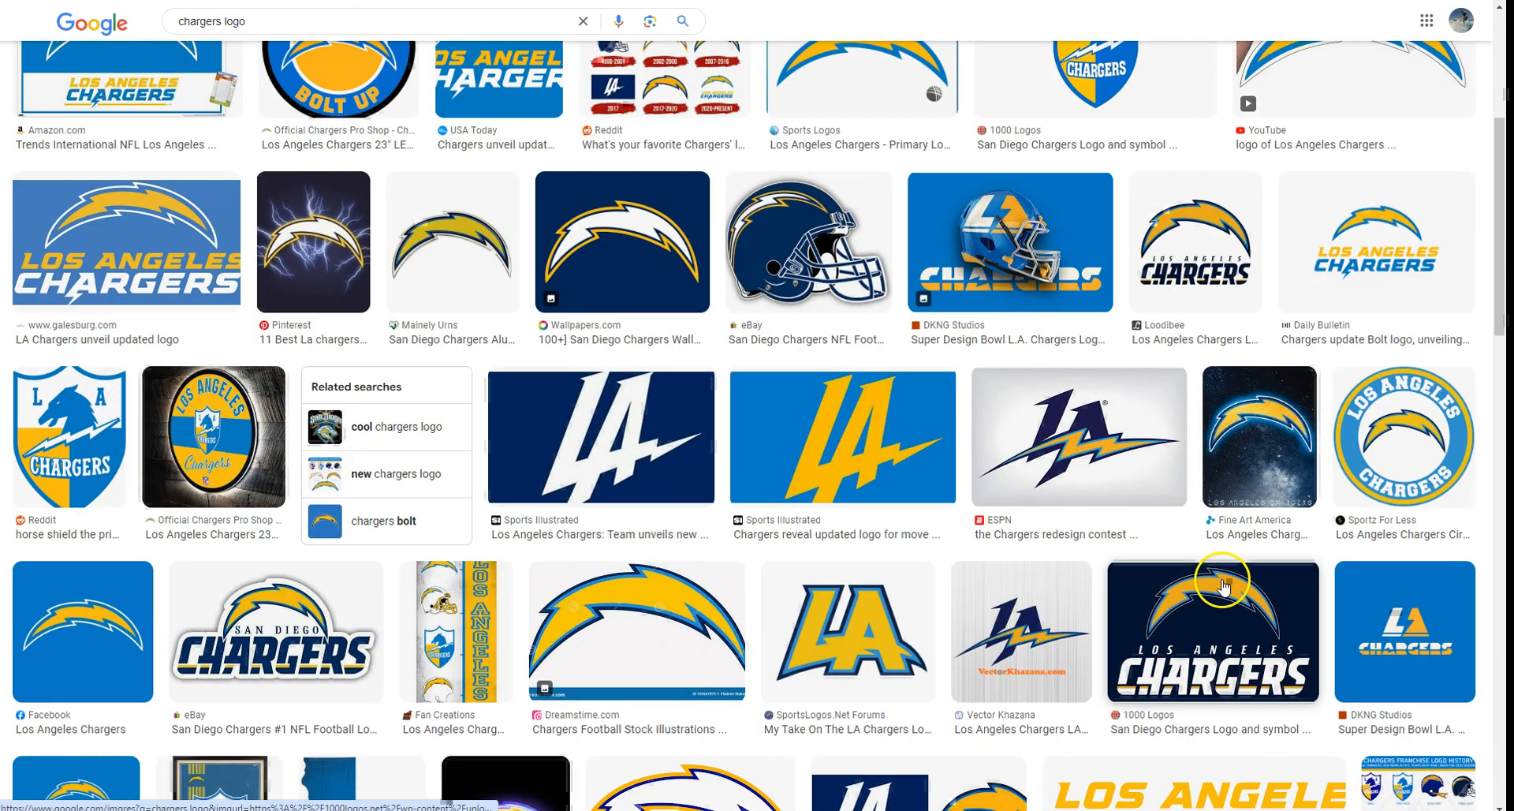
scroll(1223, 588, "up", 2)
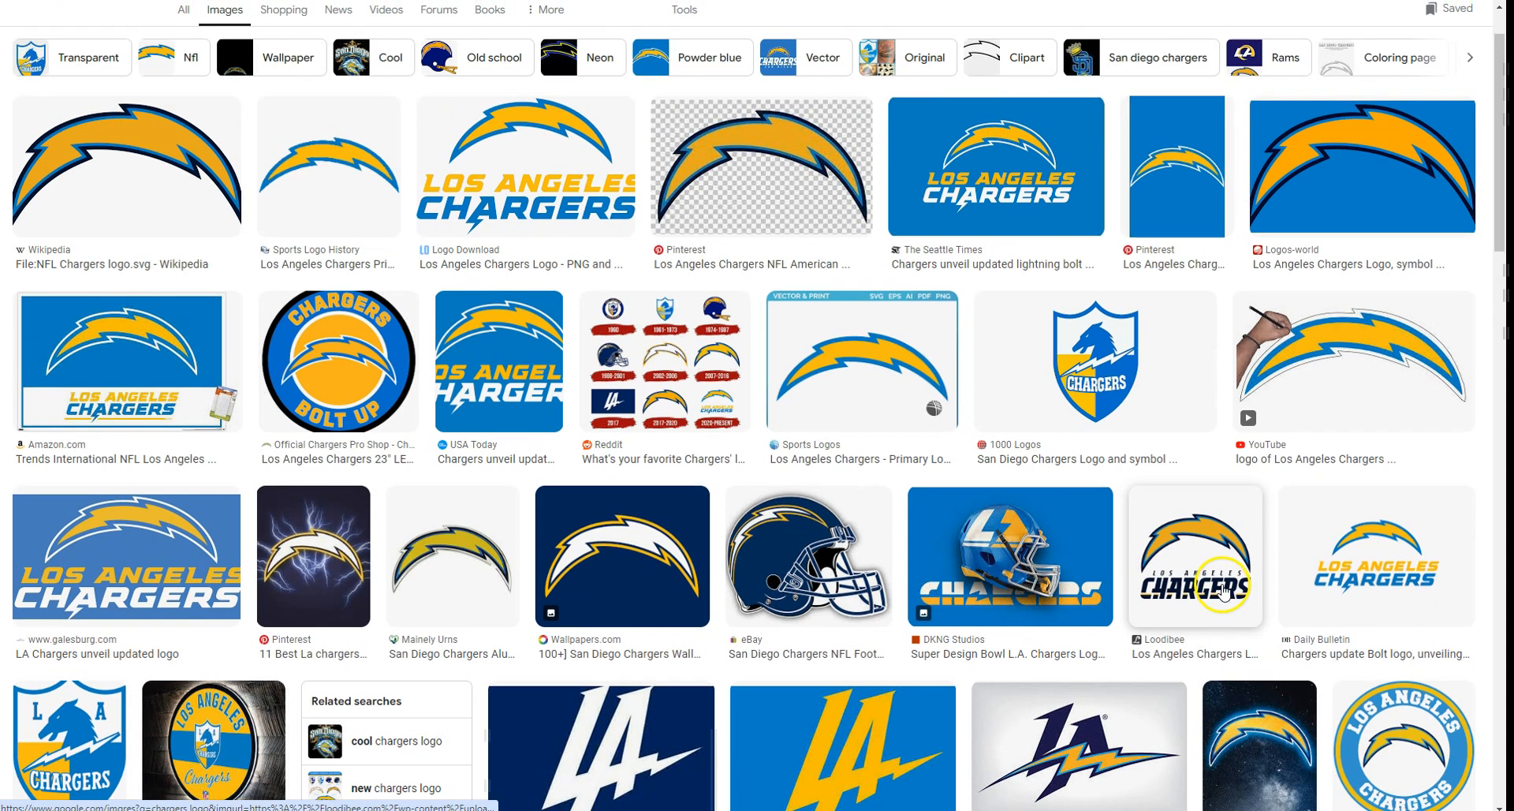
left_click(355, 182)
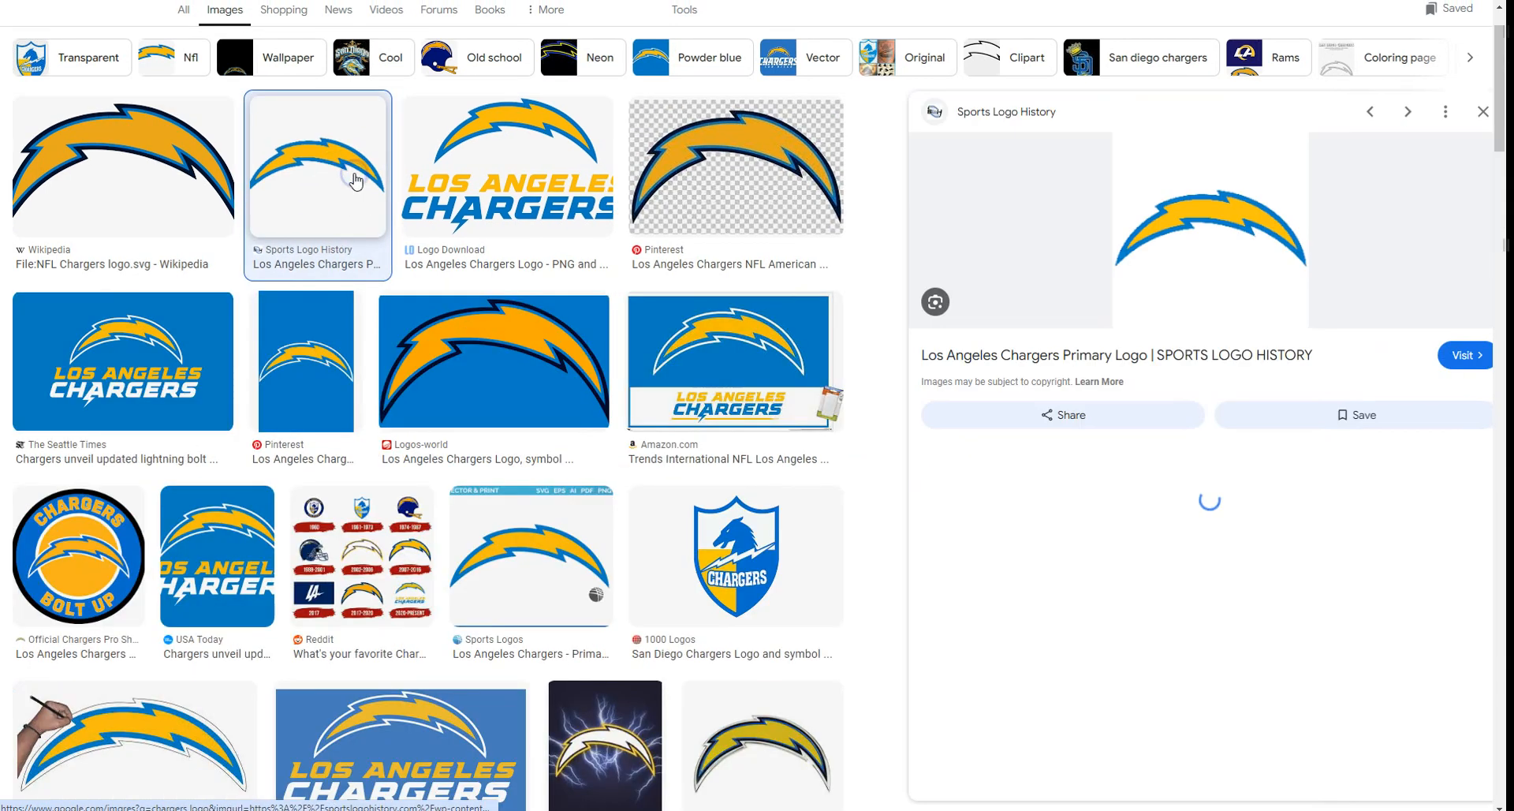
right_click(1198, 252)
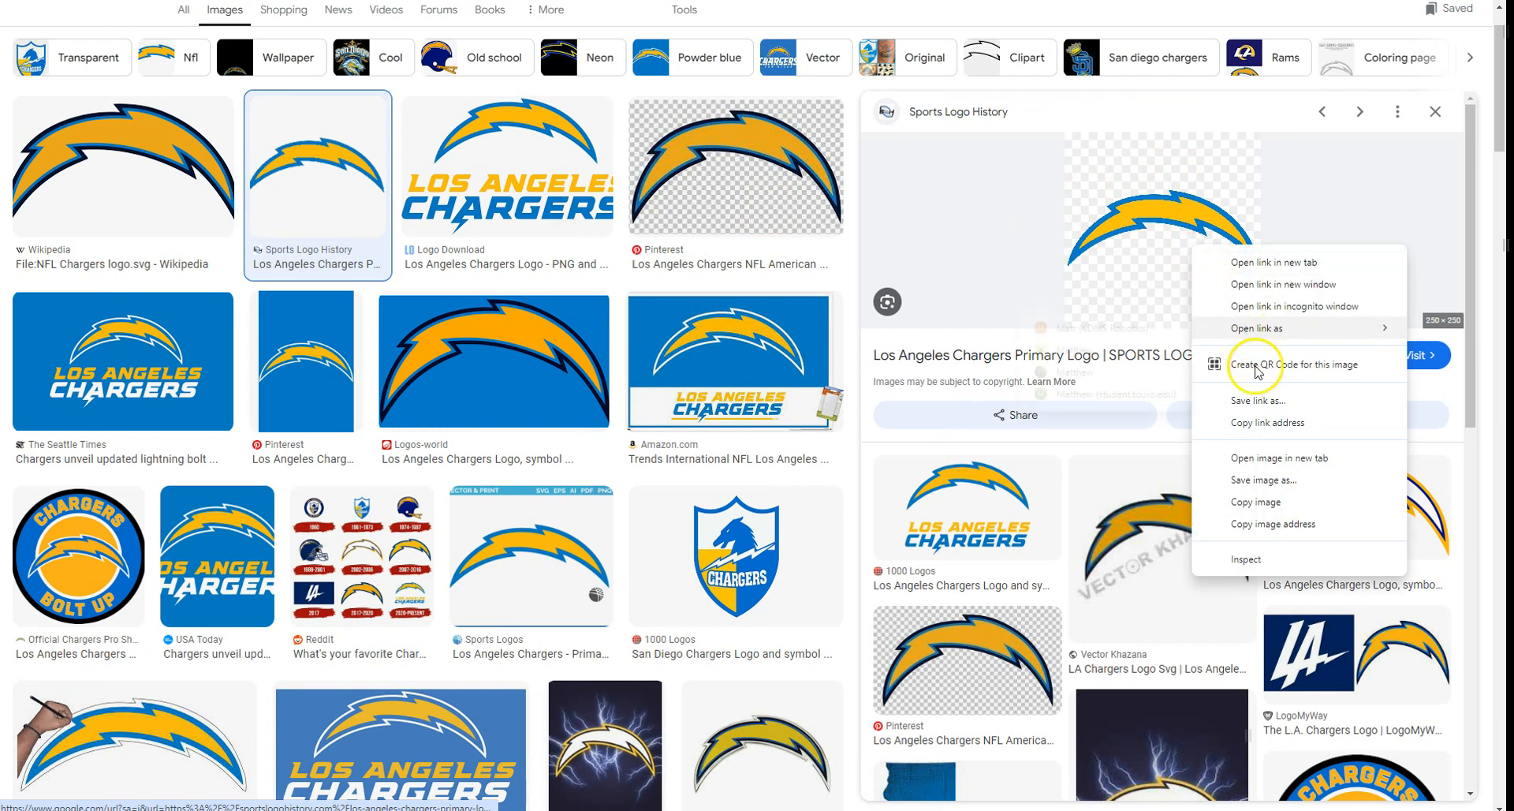
left_click(1297, 480)
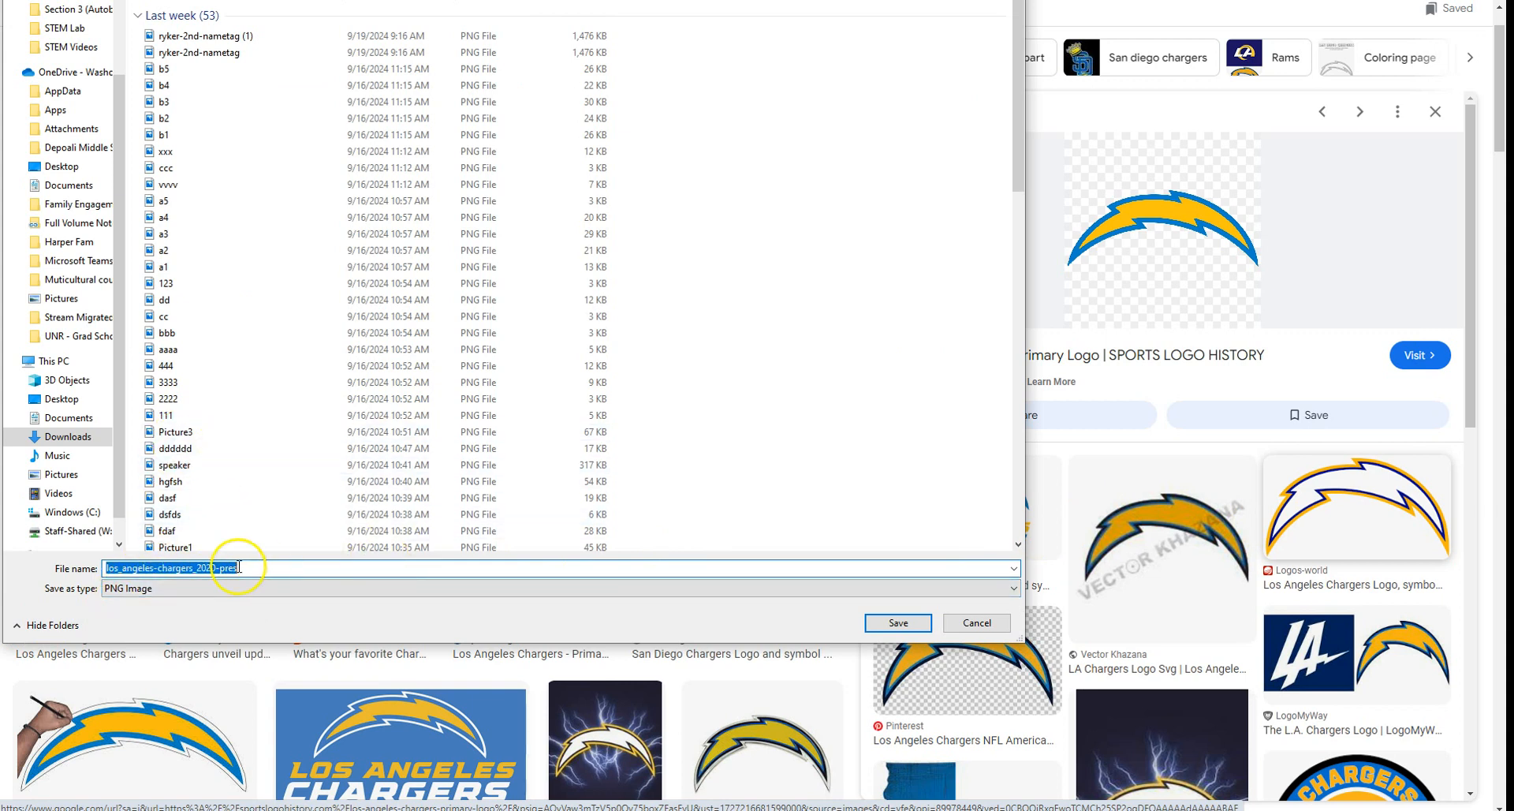
left_click(923, 625)
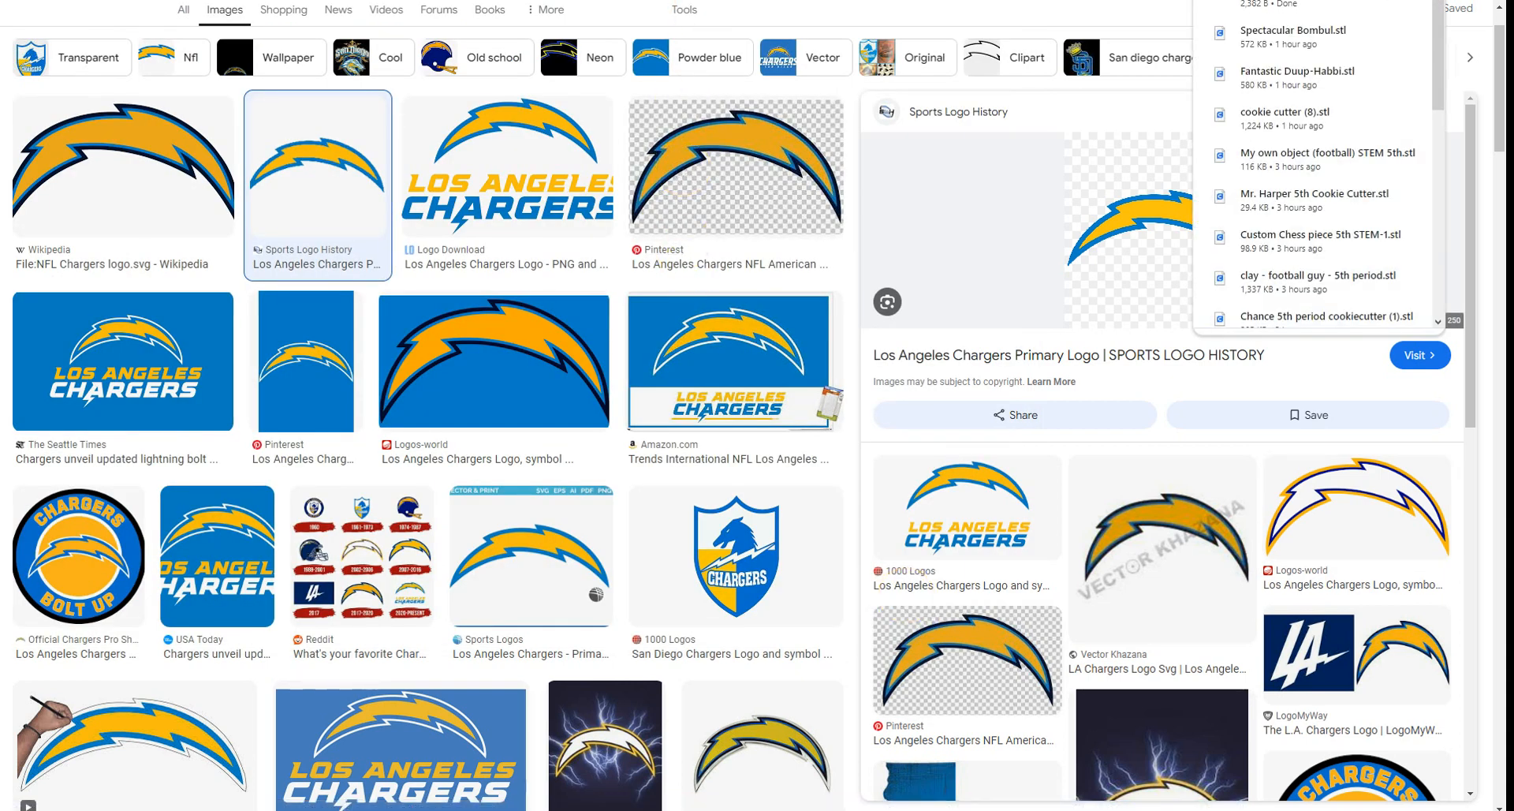
Search Google for "svg converter" in a new browser tab and open online-convert.com's Online SVG image converter
key("ctrl+t")
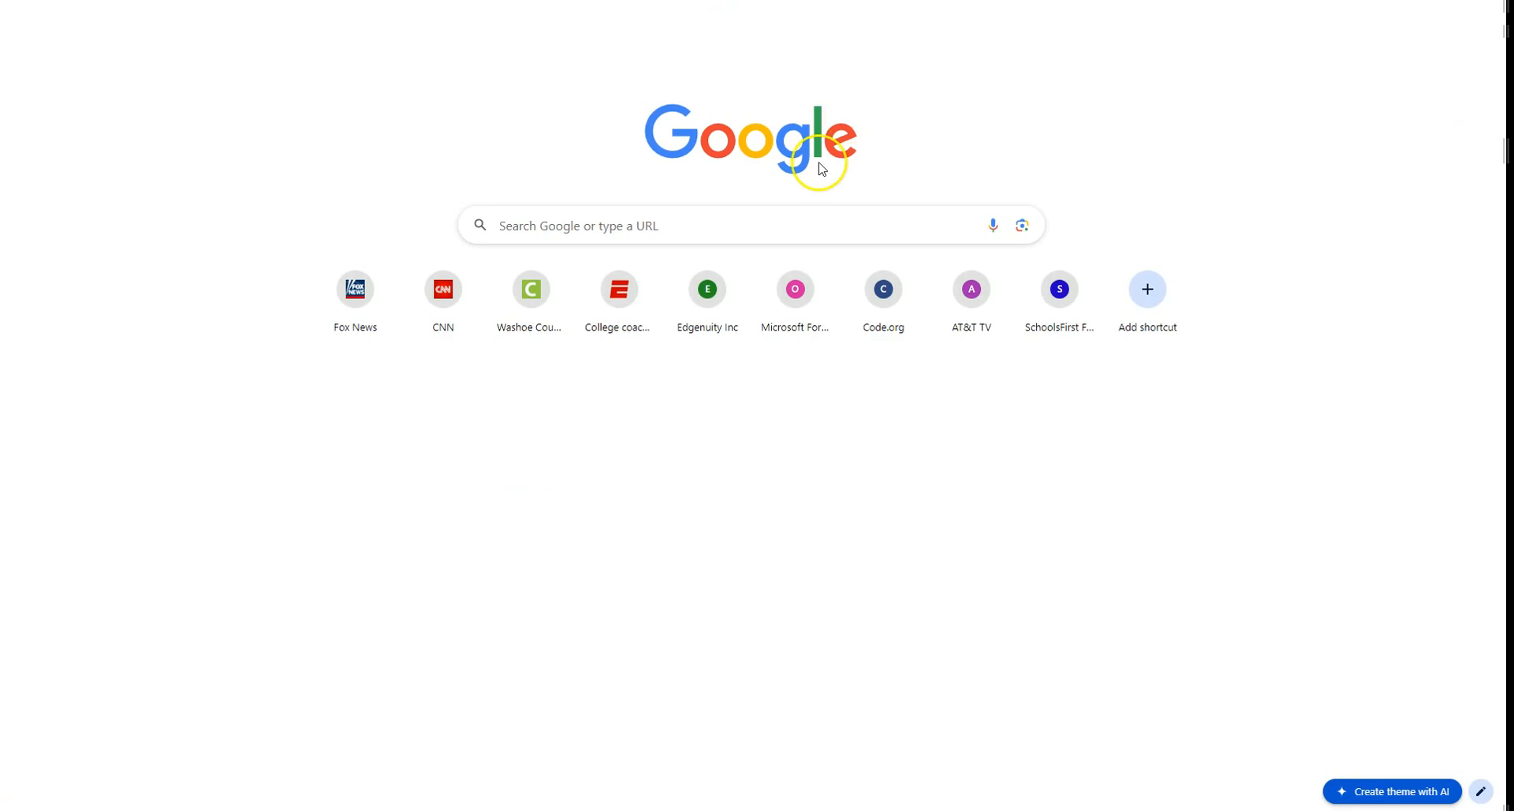
left_click(745, 219)
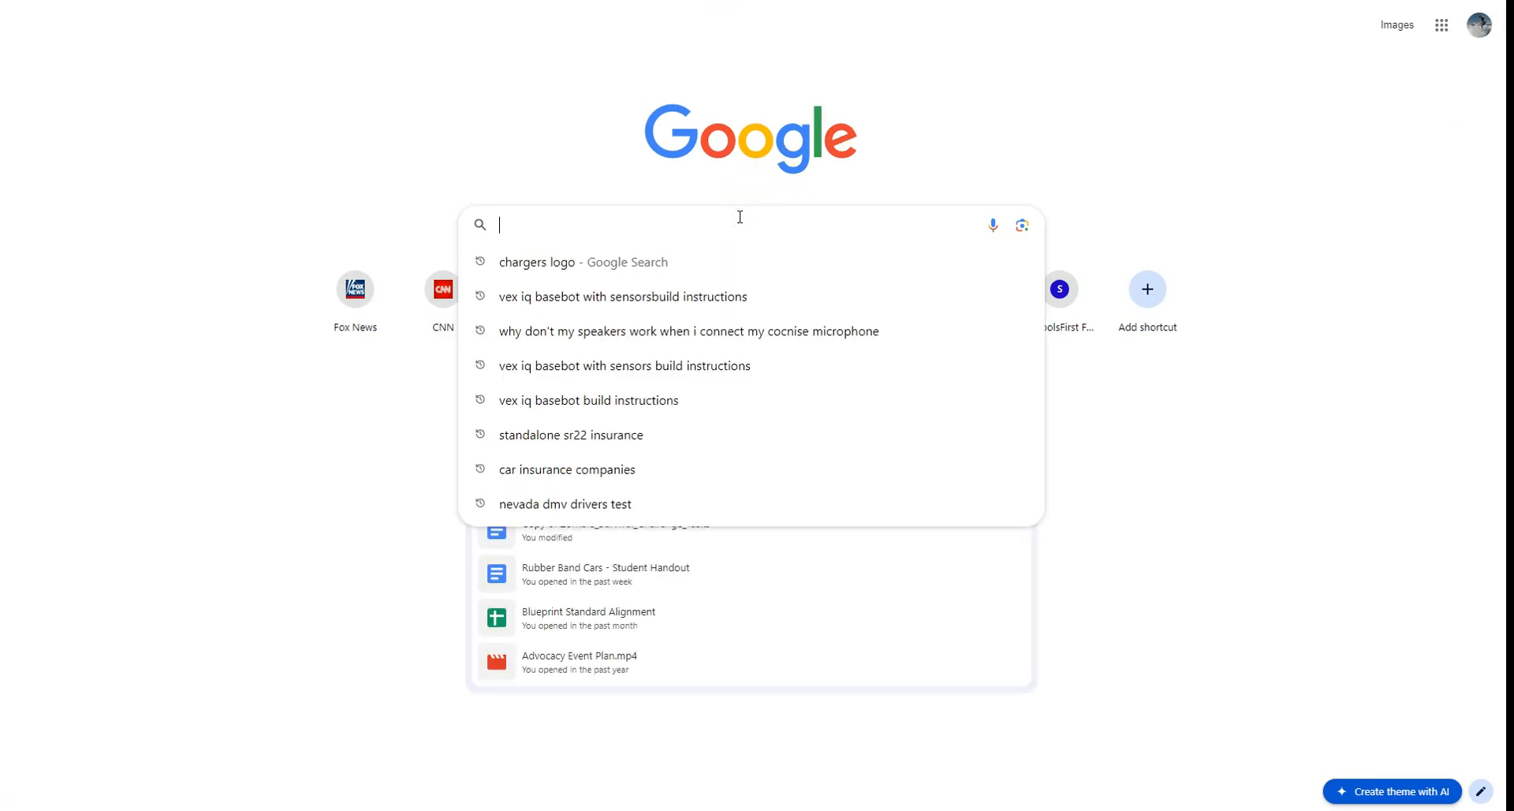
type("svg convert")
key("Return")
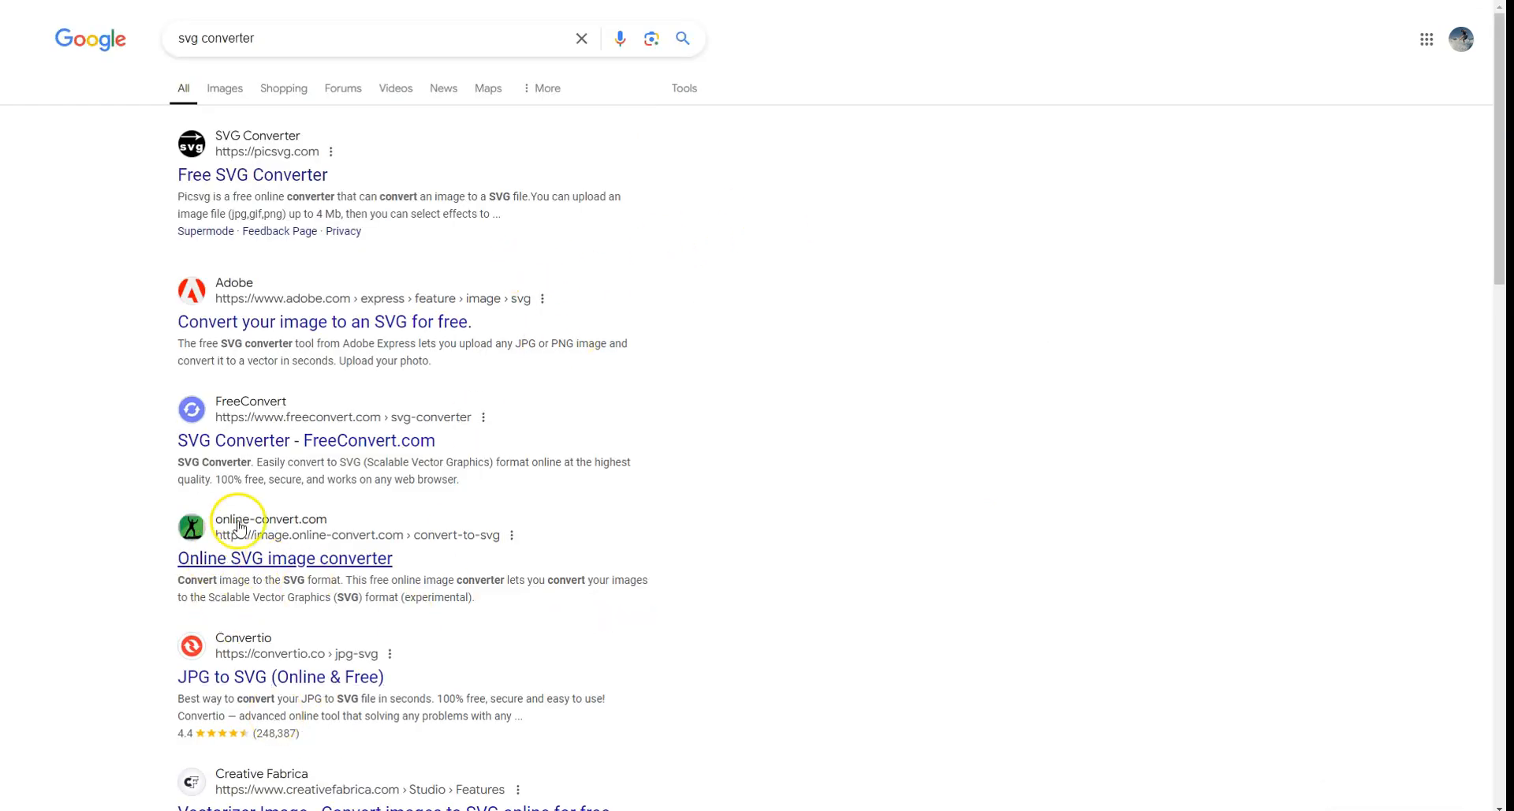
left_click(367, 559)
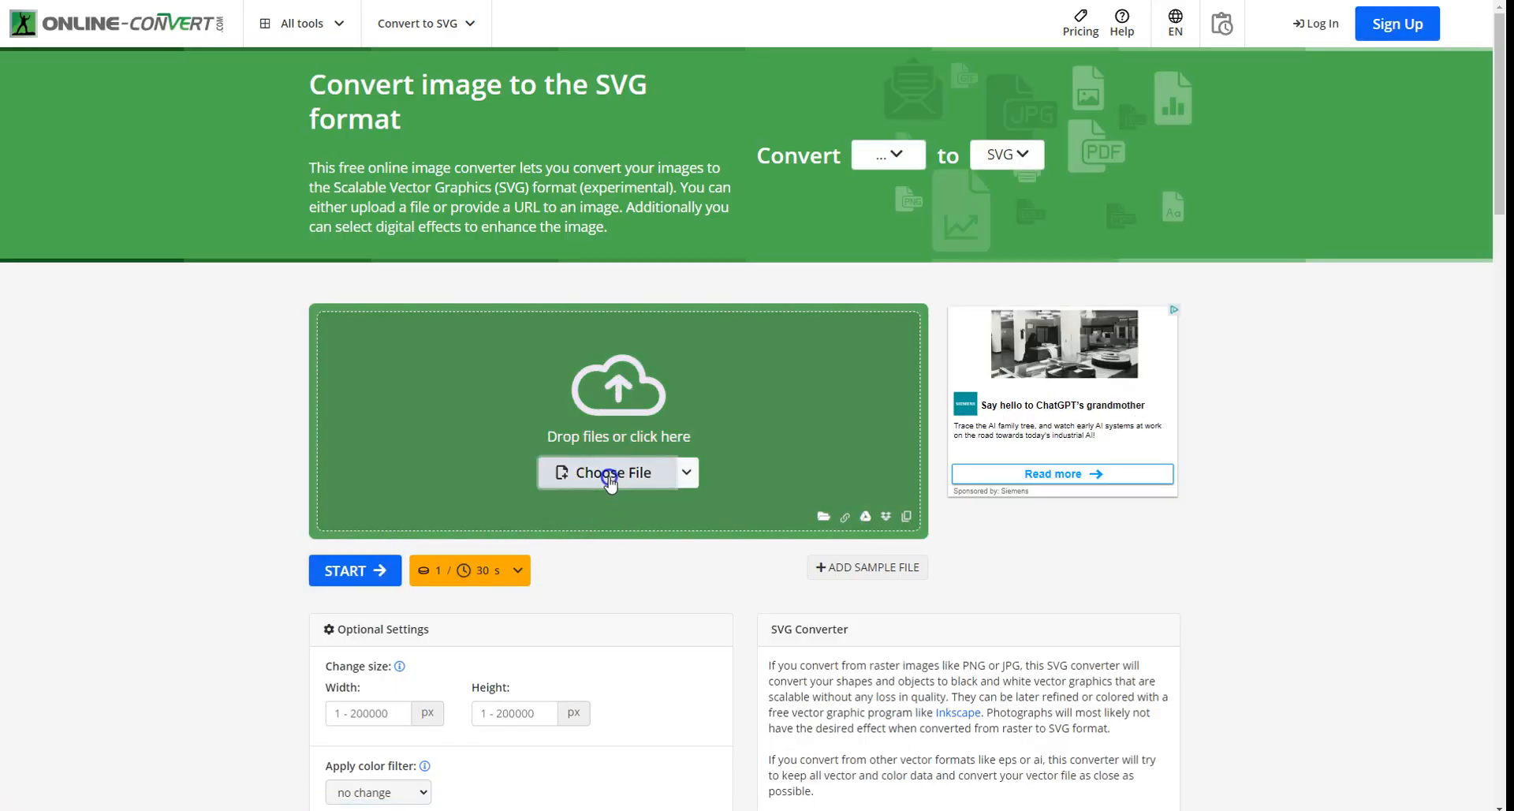
Upload los_angeles-chargers_2020-pres.png from Downloads, convert it to SVG and download the converted file
left_click(609, 483)
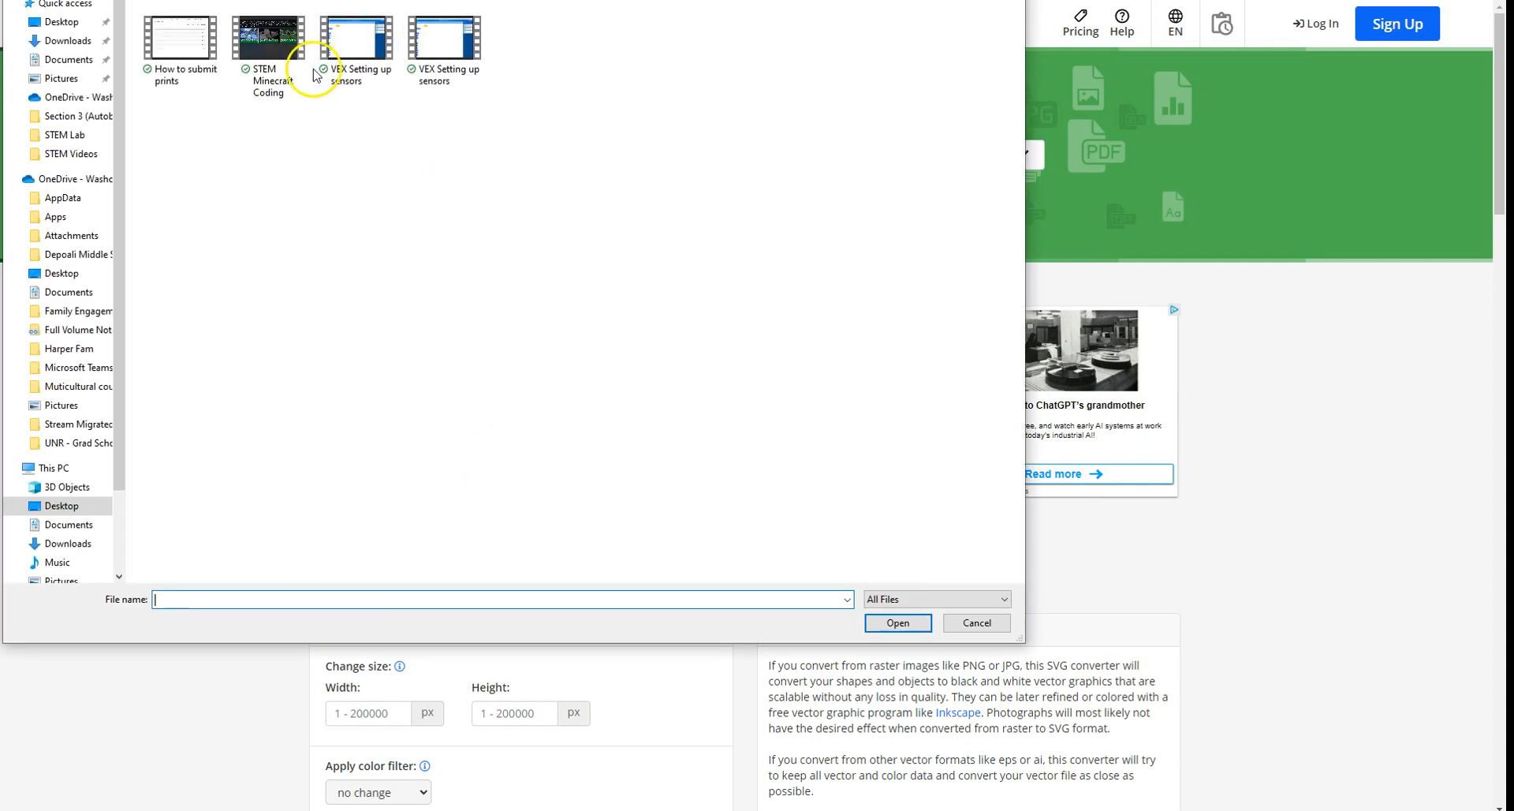
left_click(67, 543)
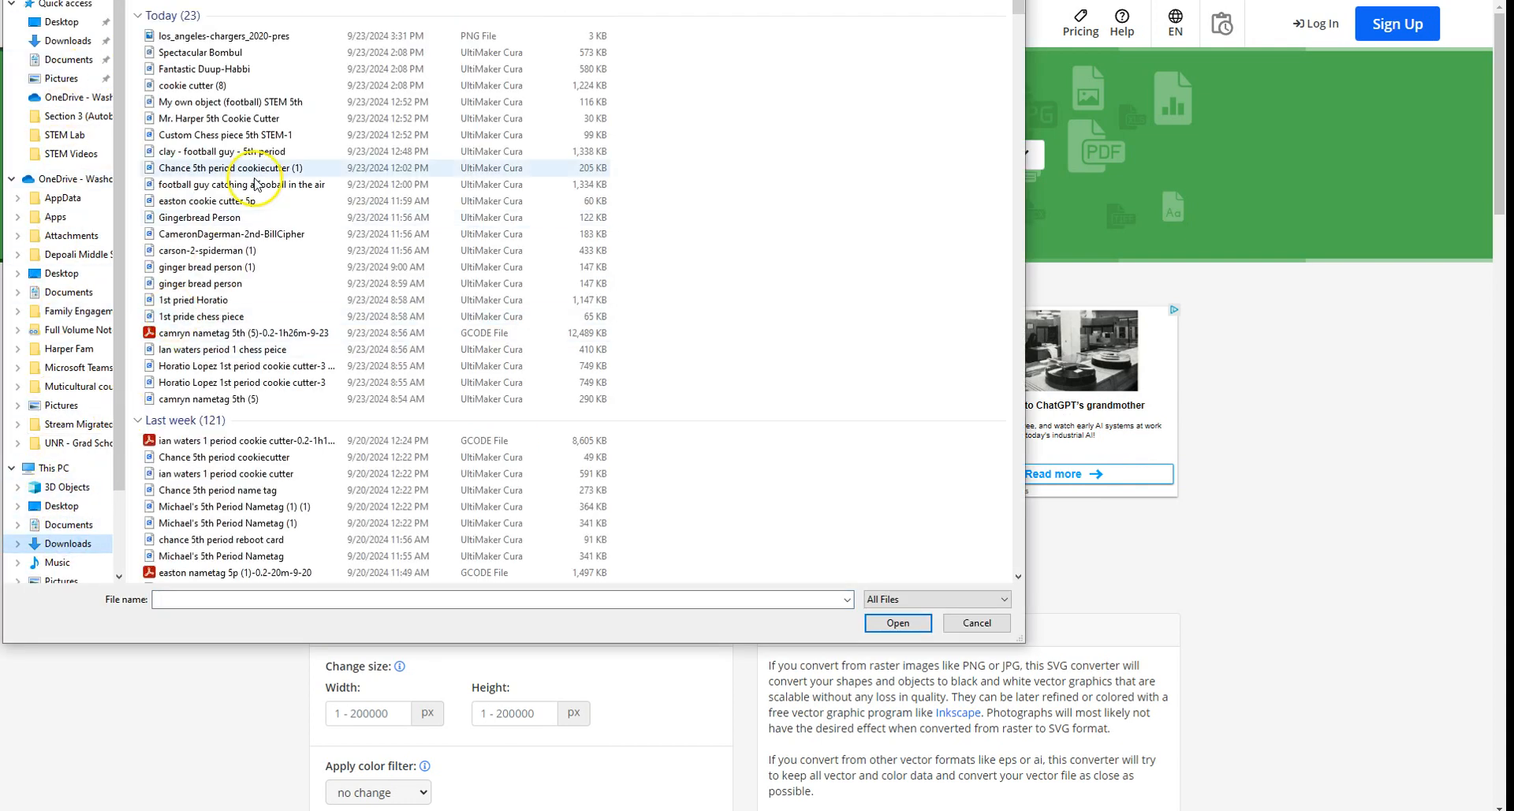
double_click(251, 36)
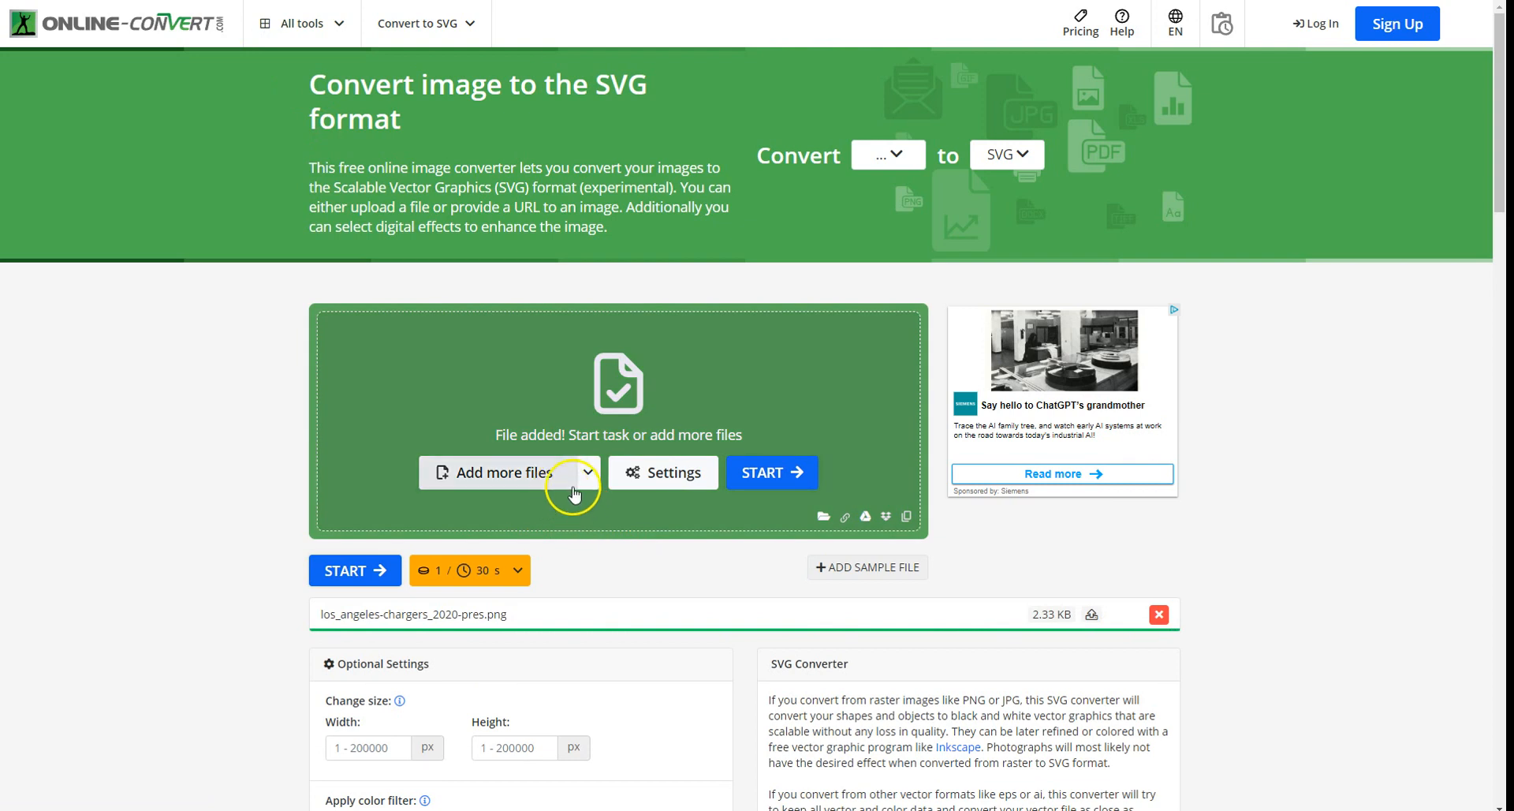
left_click(364, 583)
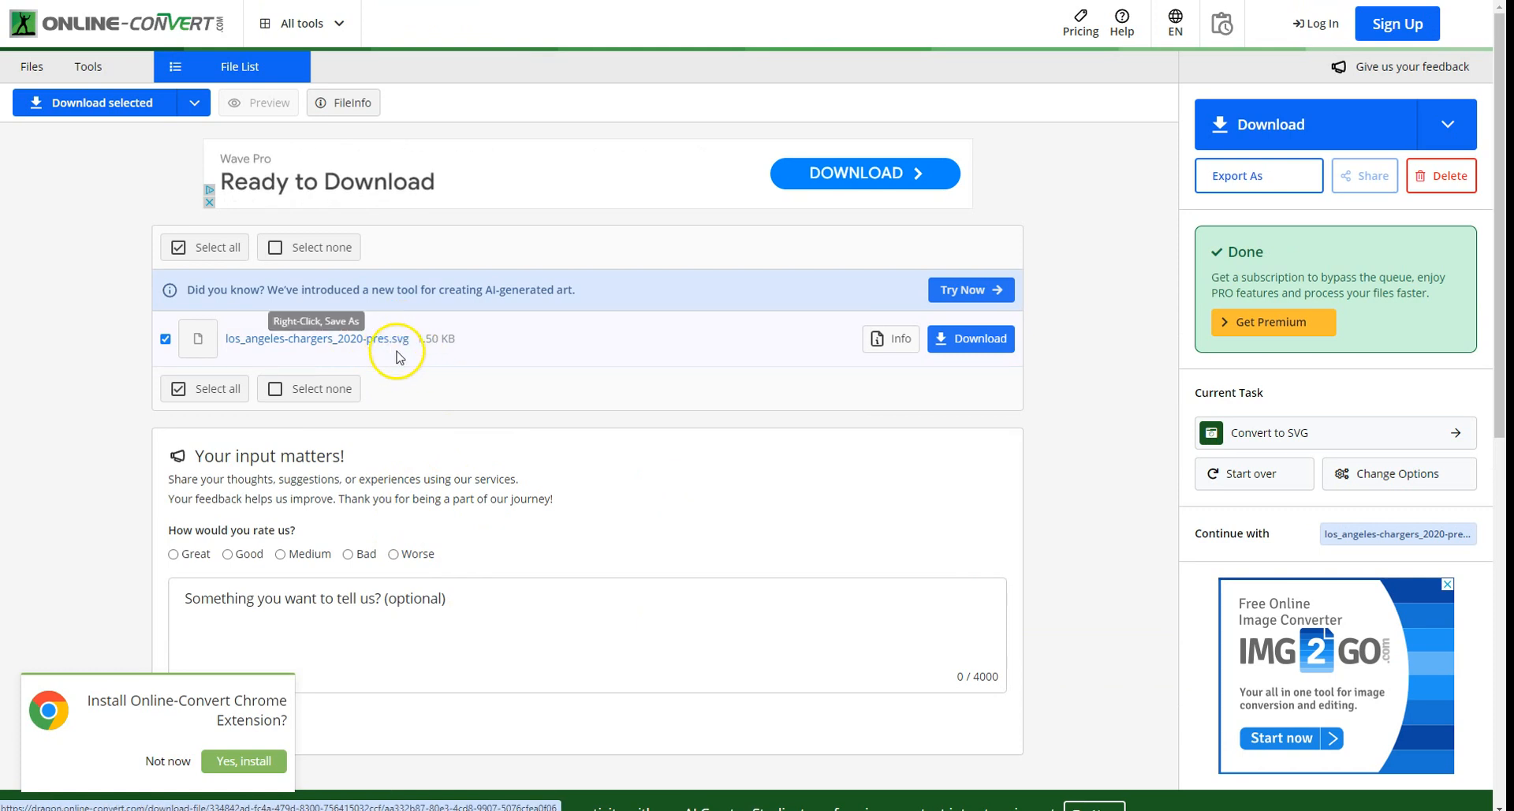
left_click(957, 341)
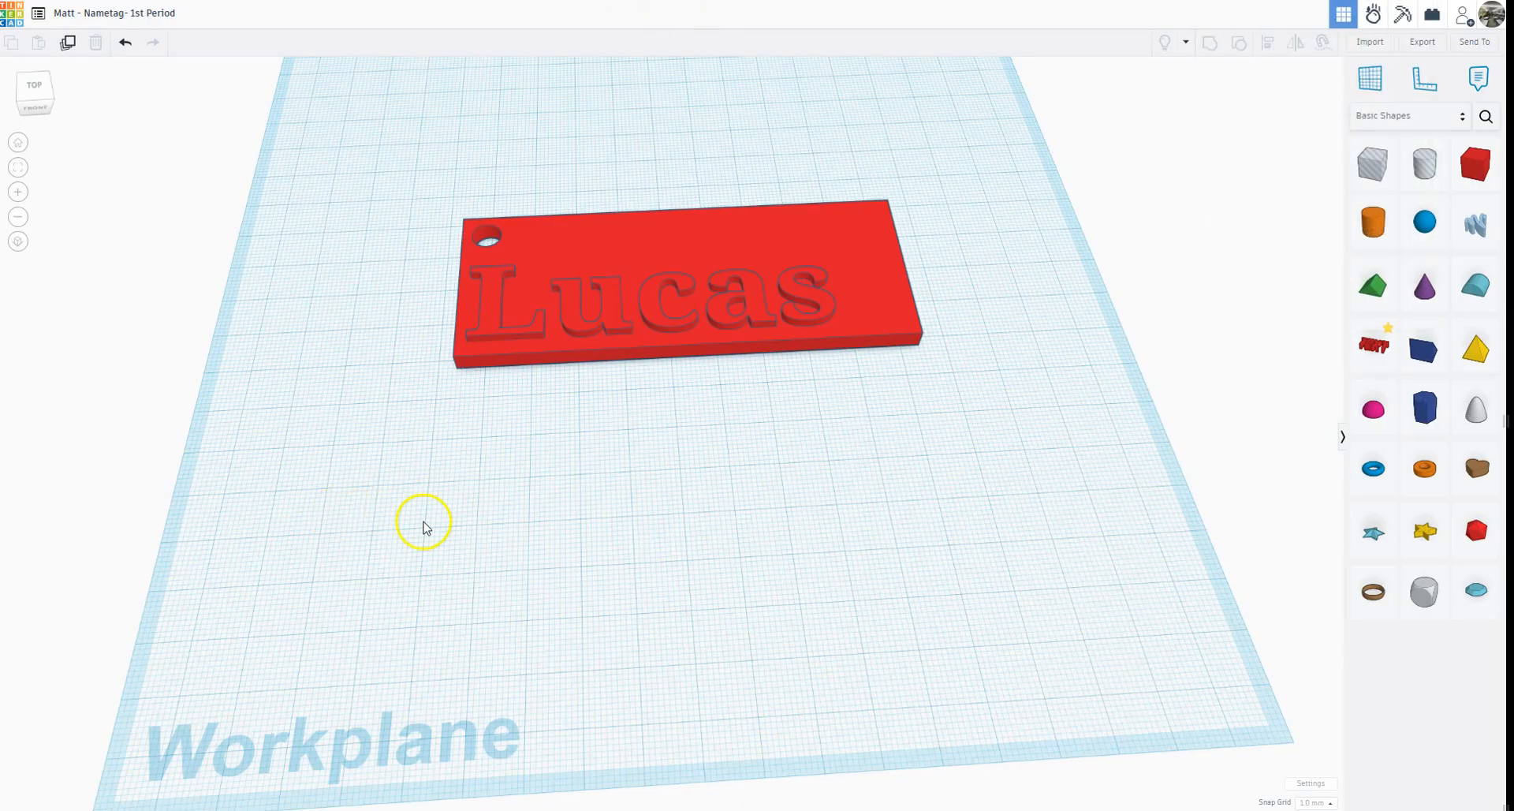
Switch to Tinkercad and import los_angeles-chargers_2020-pres.svg from Downloads with its length set to 30
left_click(1374, 43)
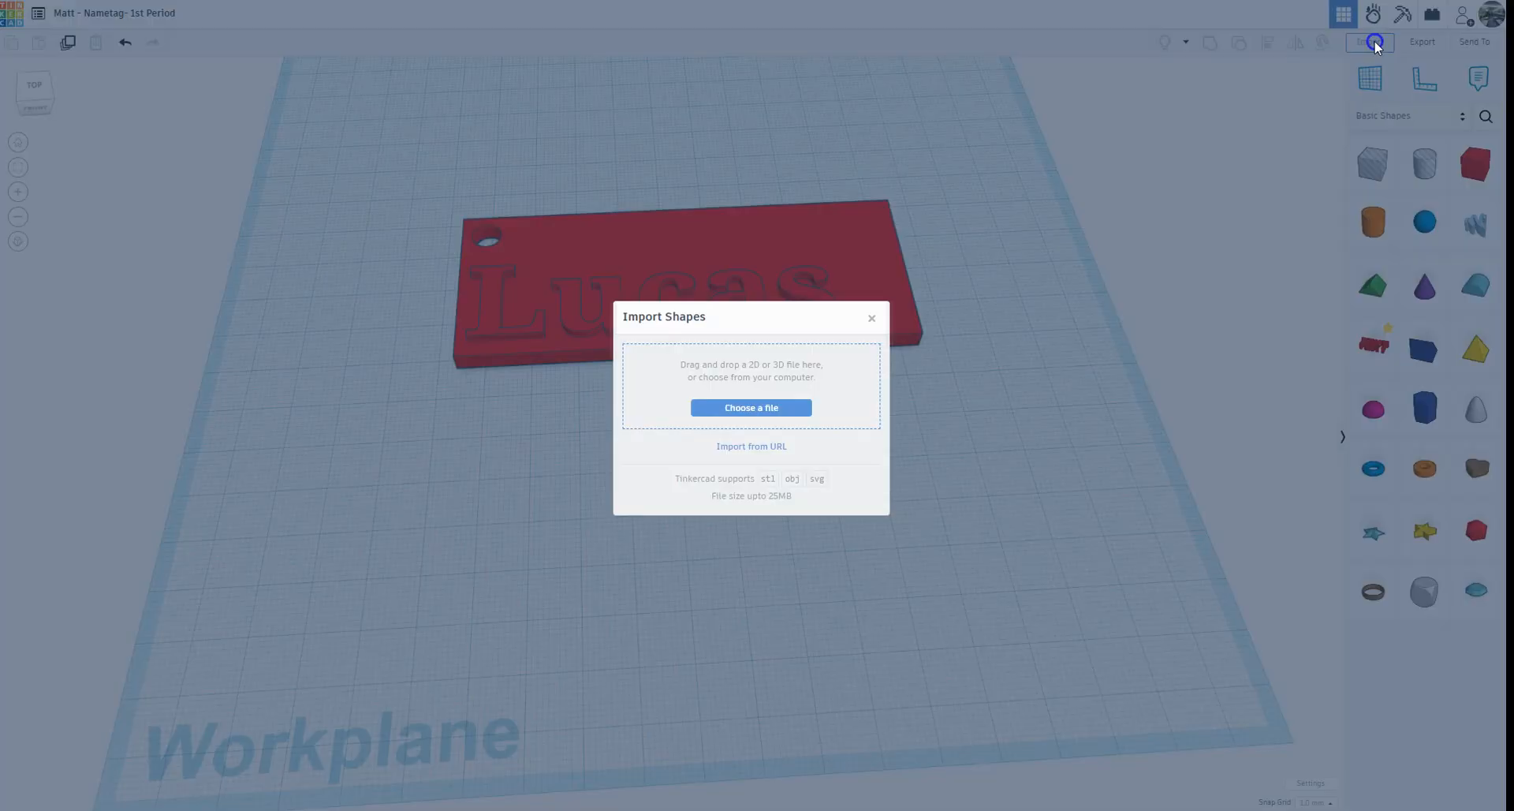
left_click(787, 408)
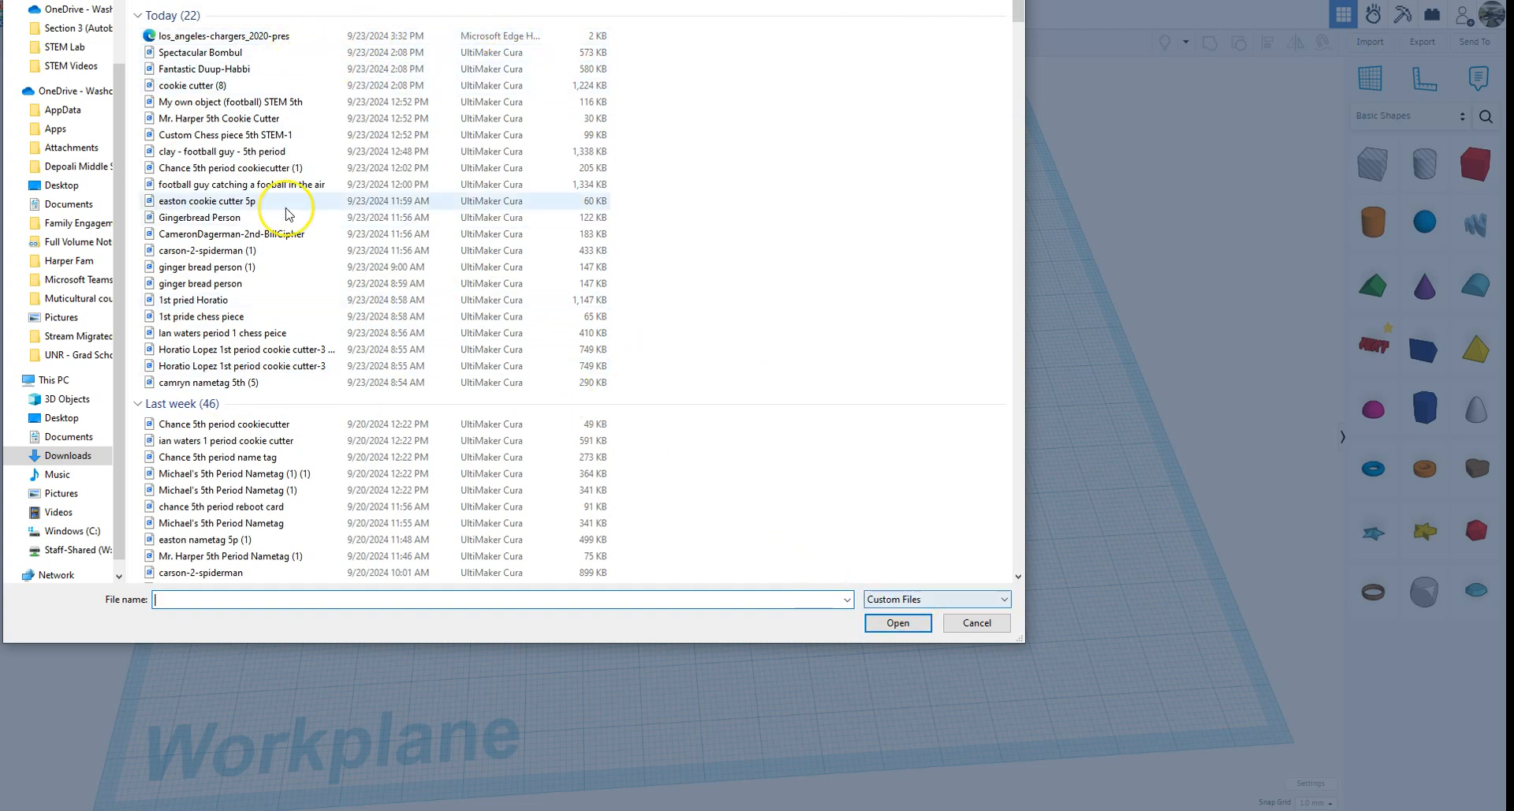
double_click(308, 35)
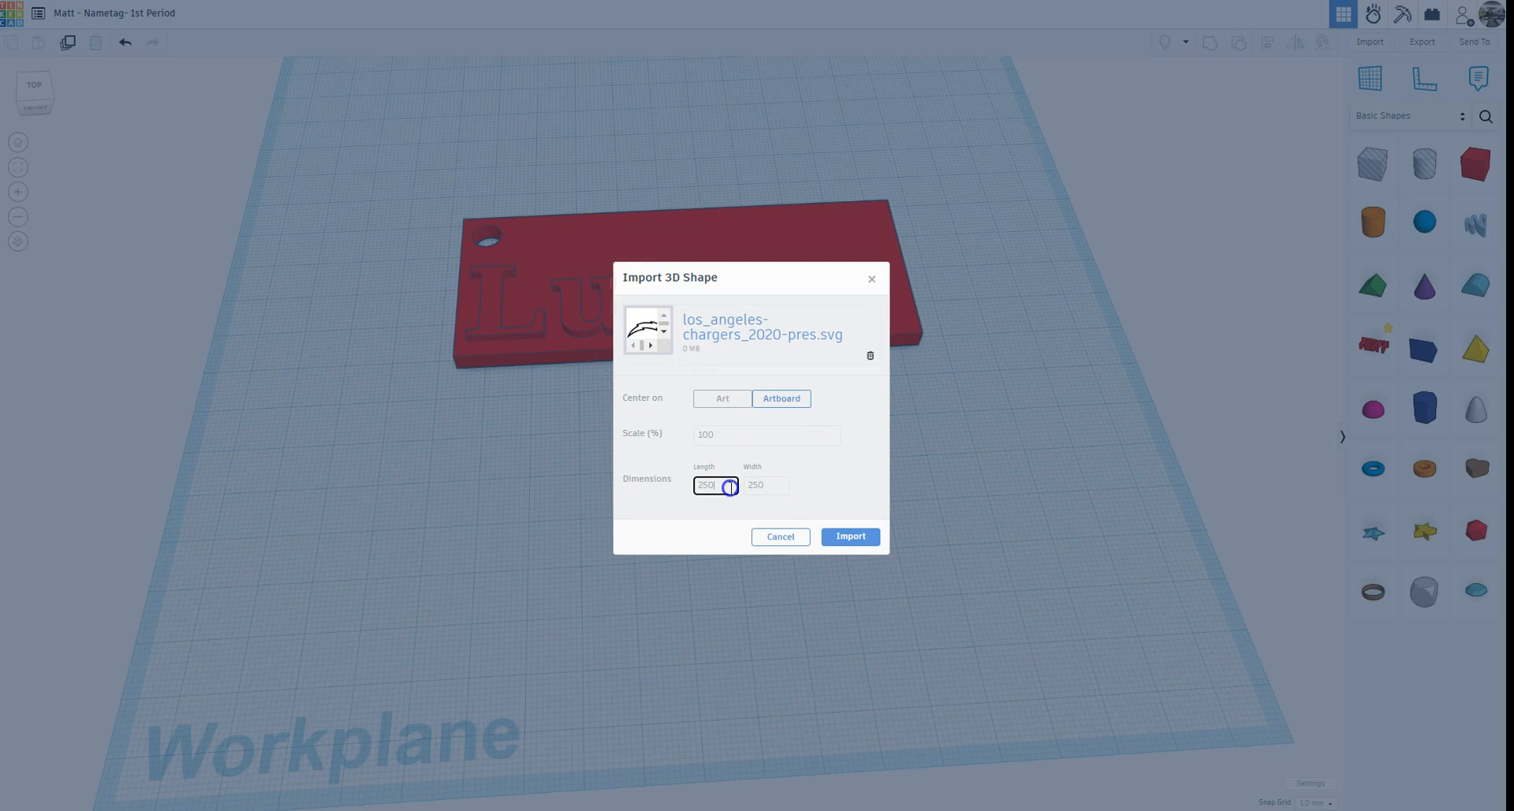
key("BackSpace")
type("30")
left_click(850, 538)
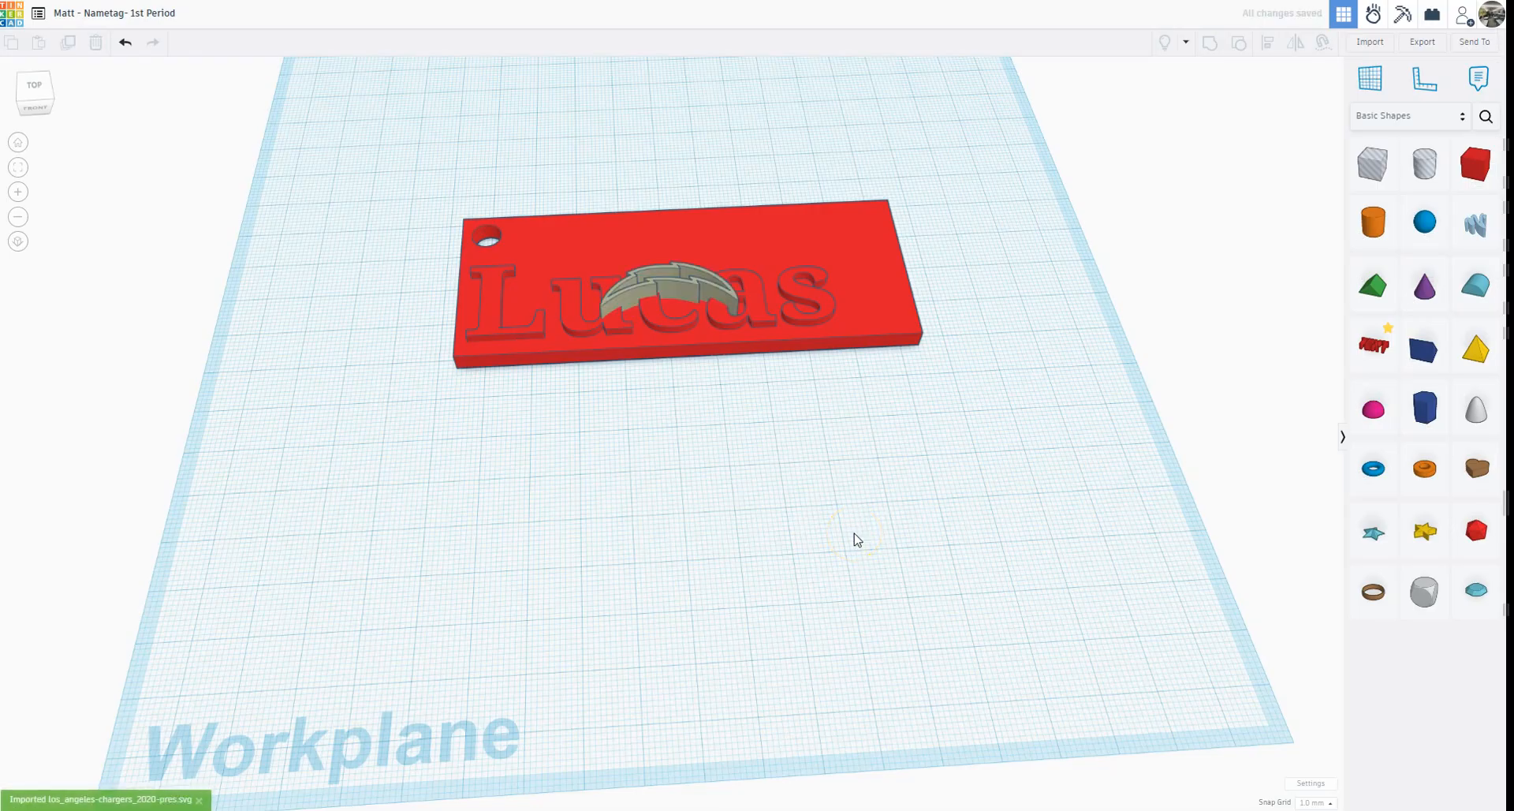
Move the imported logo behind the name toward the plate's back edge and reduce its height
left_click_drag(675, 283, 694, 229)
right_click_drag(744, 424, 683, 268)
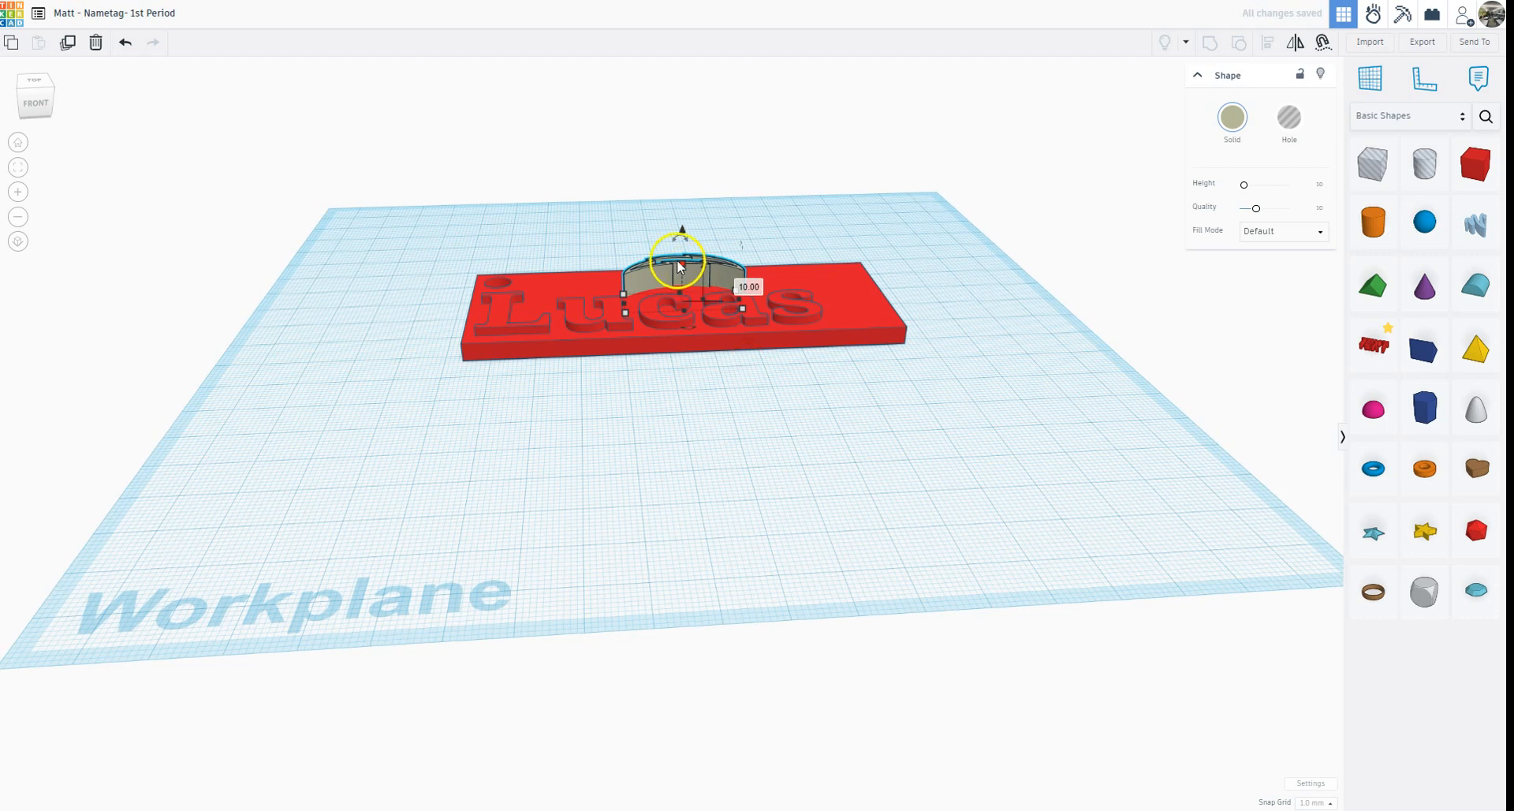
left_click_drag(685, 265, 689, 277)
left_click(651, 290)
Try grouping the raised logo with the nametag and inspect the combined shape from several sides
left_click_drag(522, 206, 803, 402)
left_click(1204, 46)
left_click(1045, 347)
right_click_drag(987, 537, 874, 490)
right_click_drag(820, 196, 697, 413)
right_click_drag(712, 509, 657, 243)
left_click(674, 235)
left_click(478, 124)
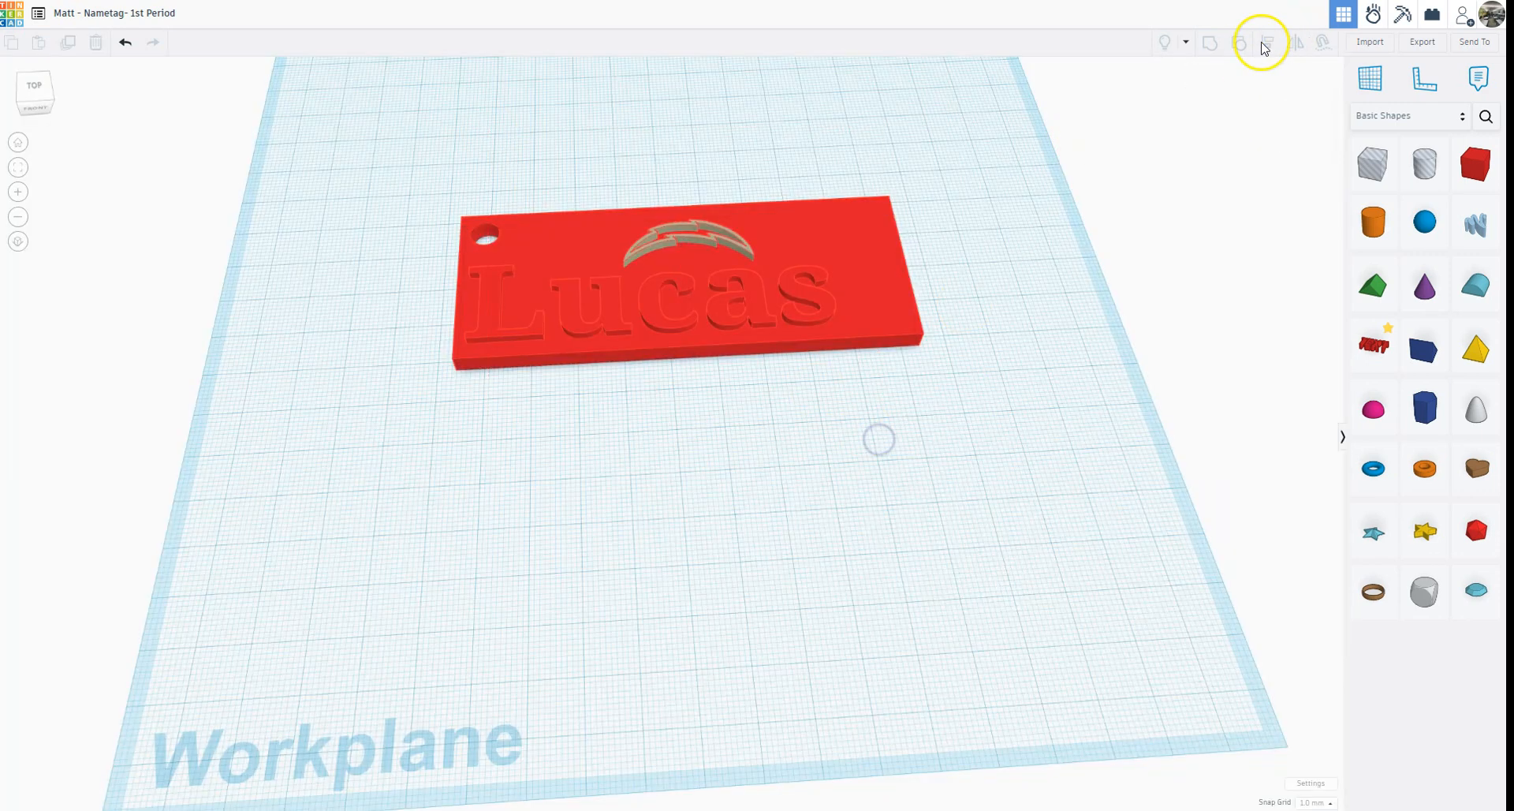
Turn the logo shape into a hole and lower it by 1 mm into the plate
left_click(739, 252)
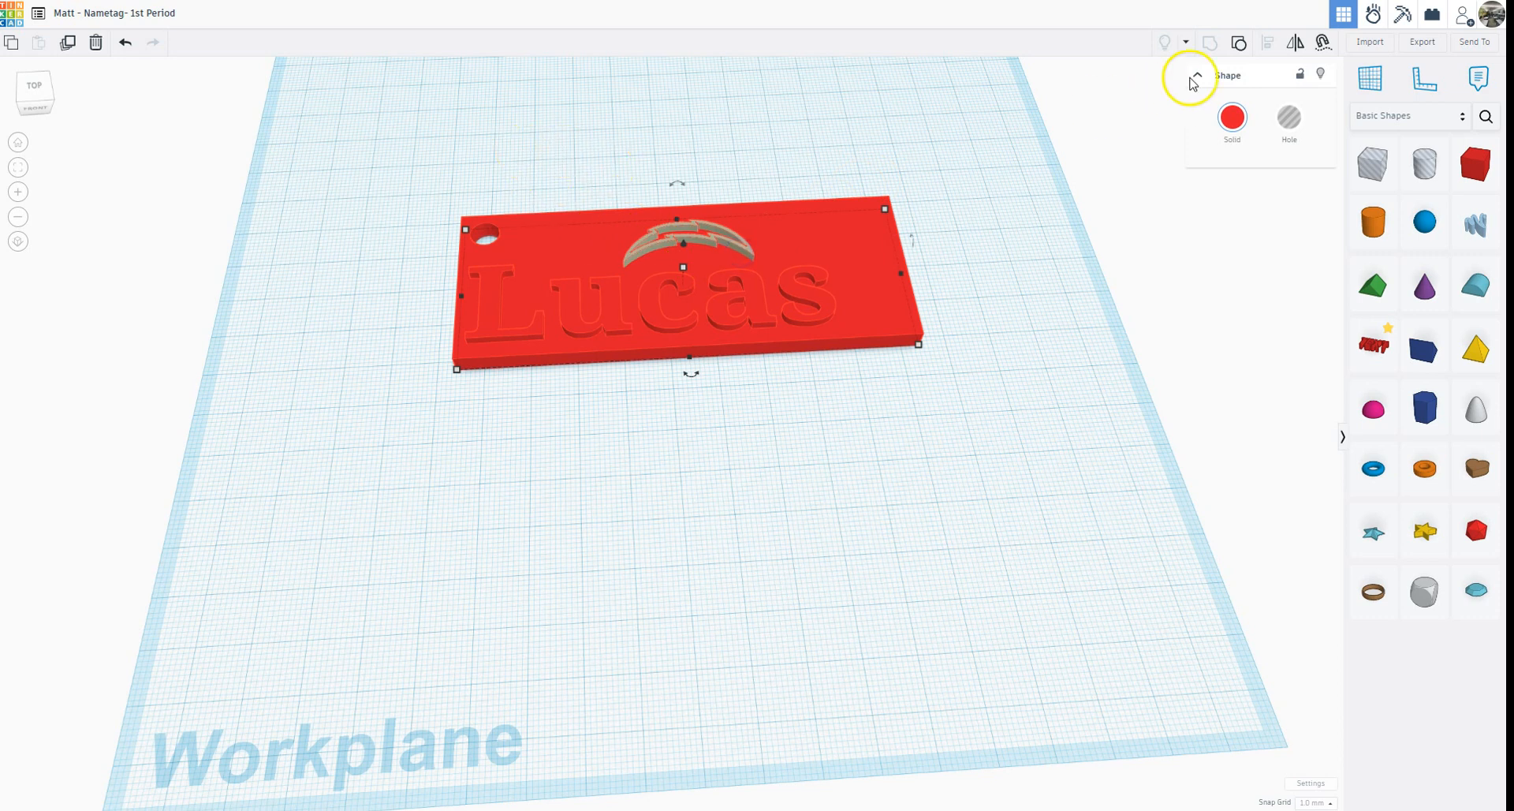
left_click(749, 248, "shift")
left_click(710, 246)
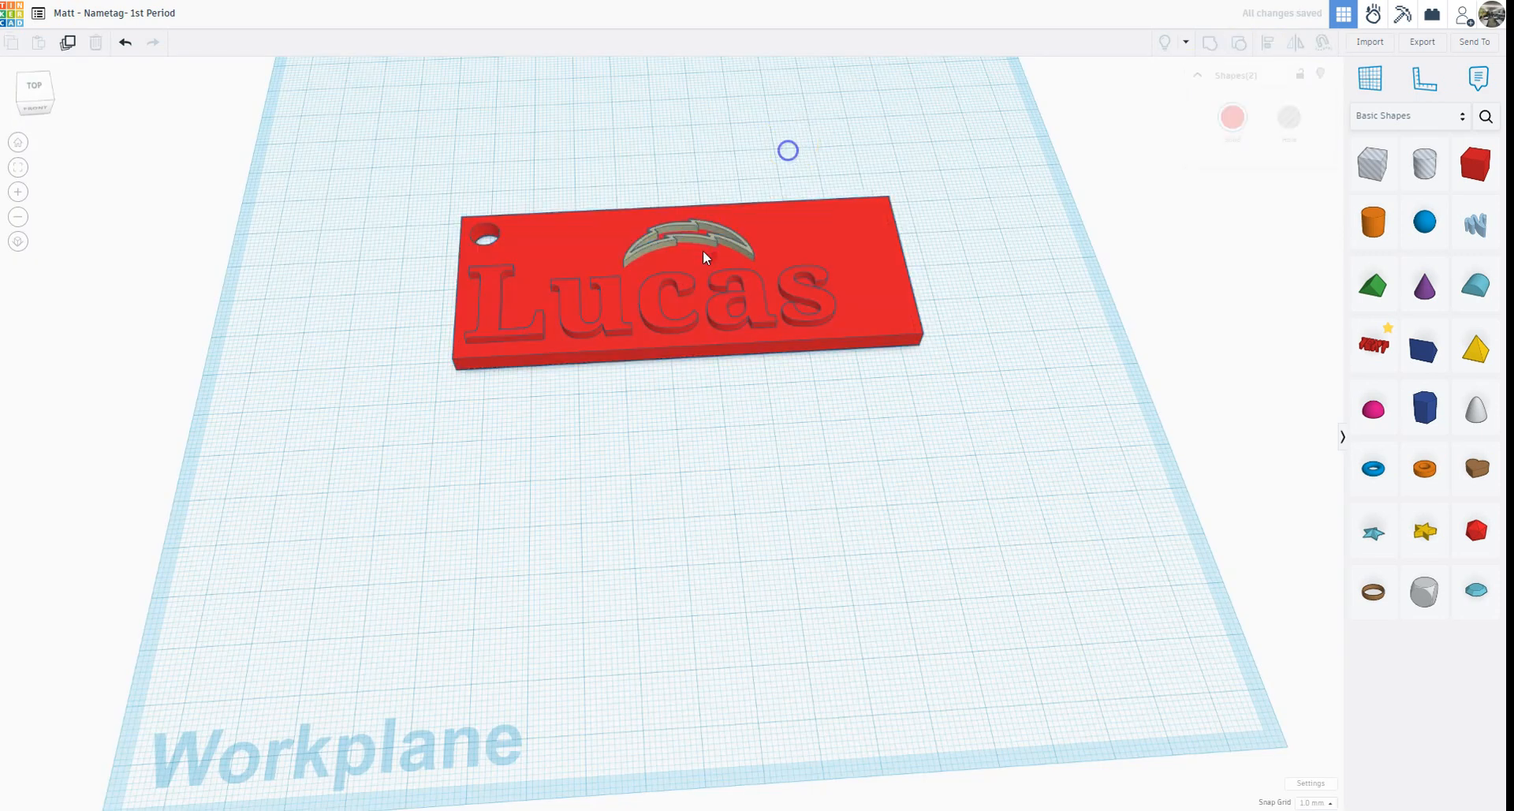
left_click(1289, 119)
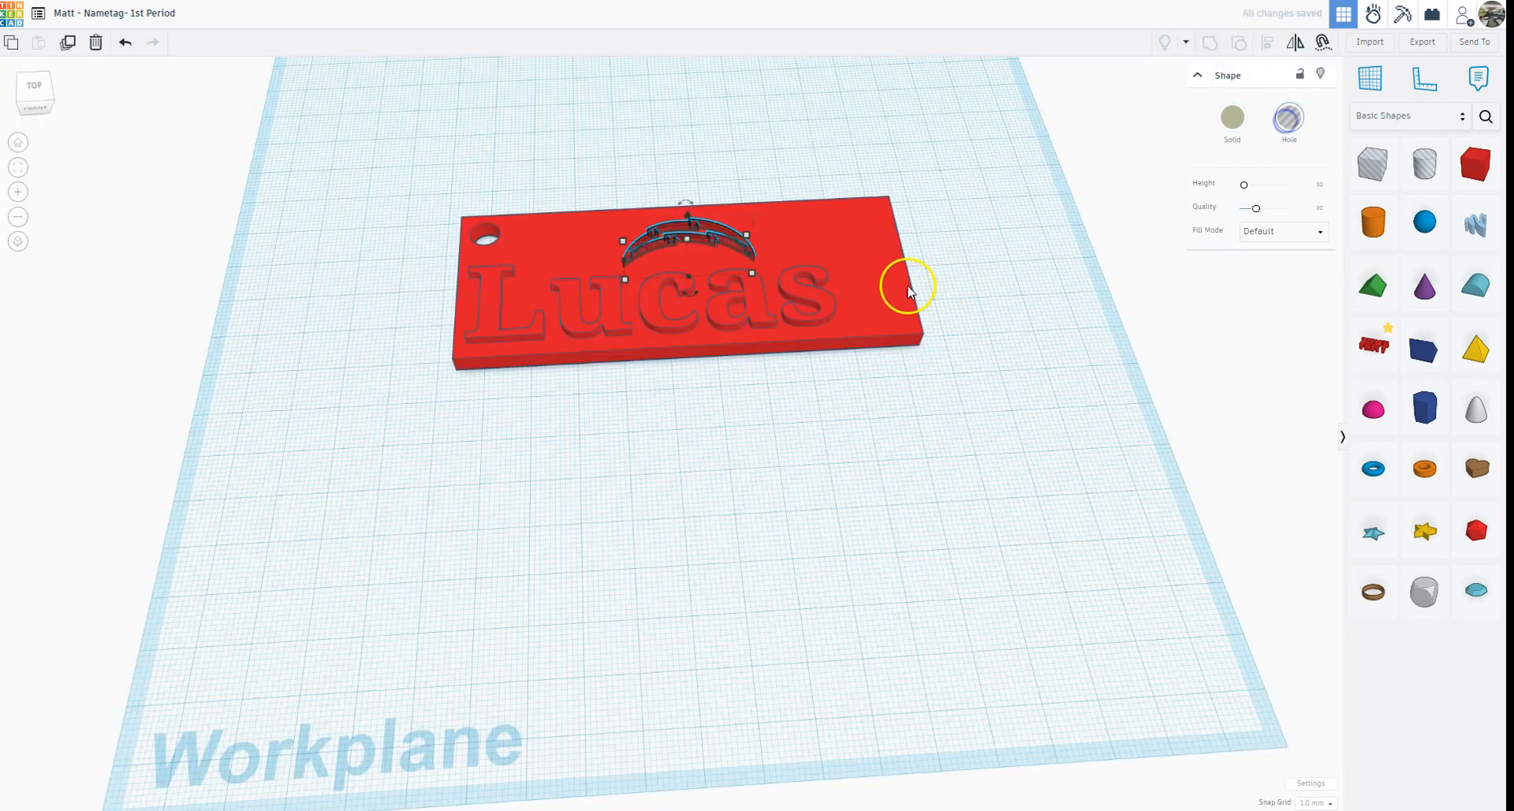
left_click_drag(686, 212, 691, 216)
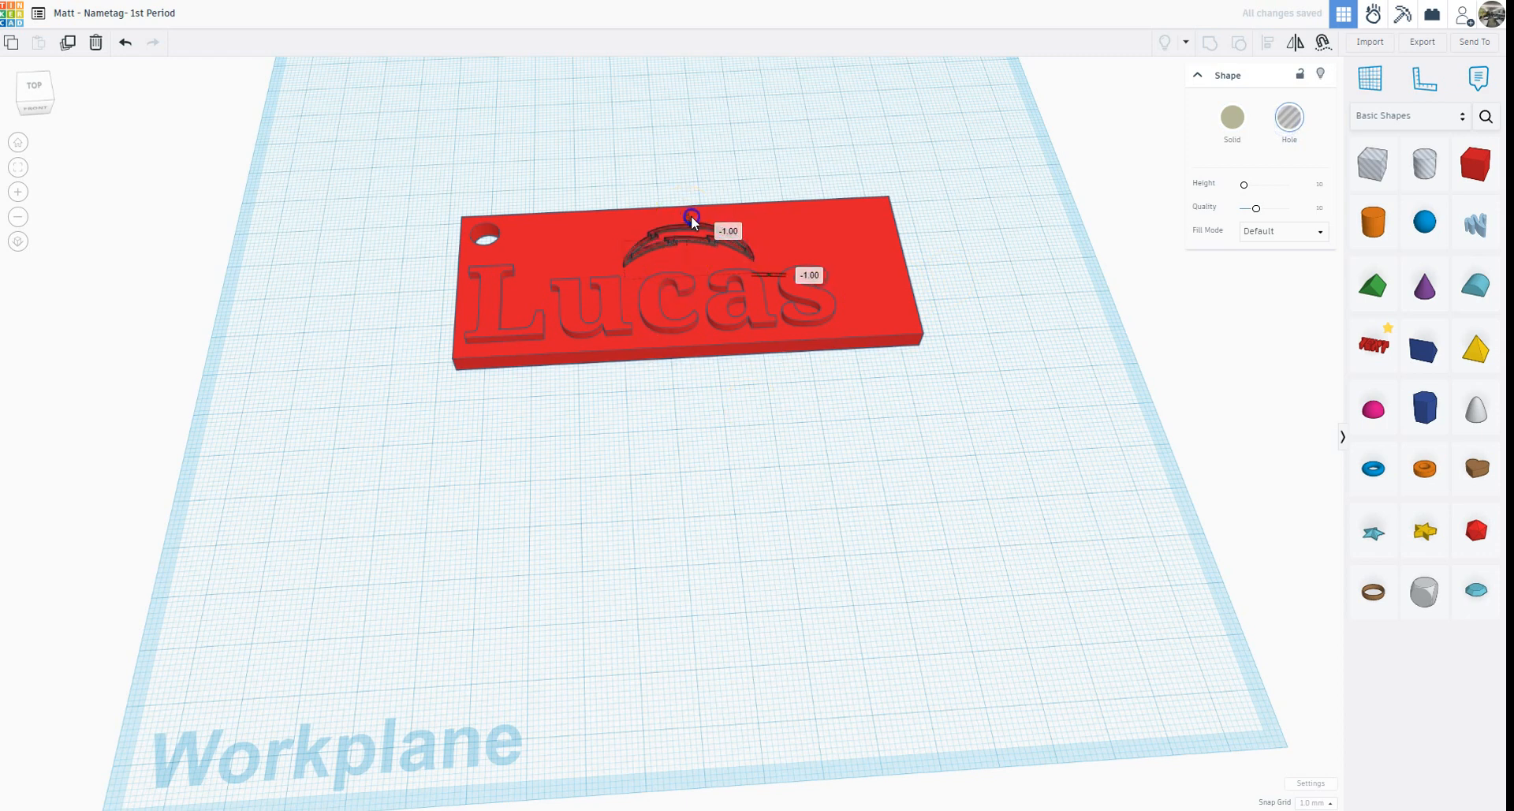
Try grouping the lowered logo hole with the nametag and inspect the cut from above
left_click(818, 169)
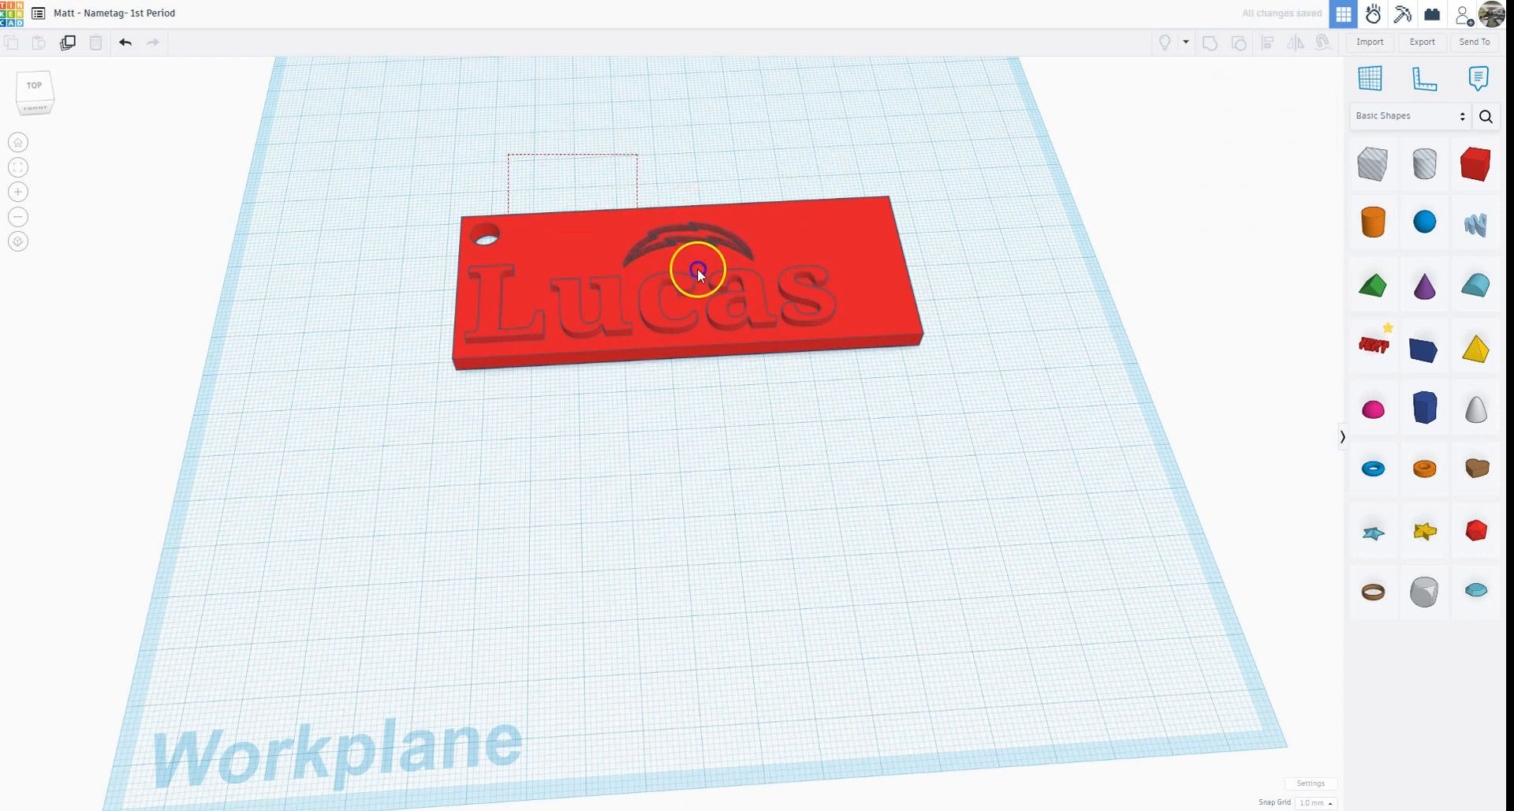
left_click_drag(697, 269, 828, 385)
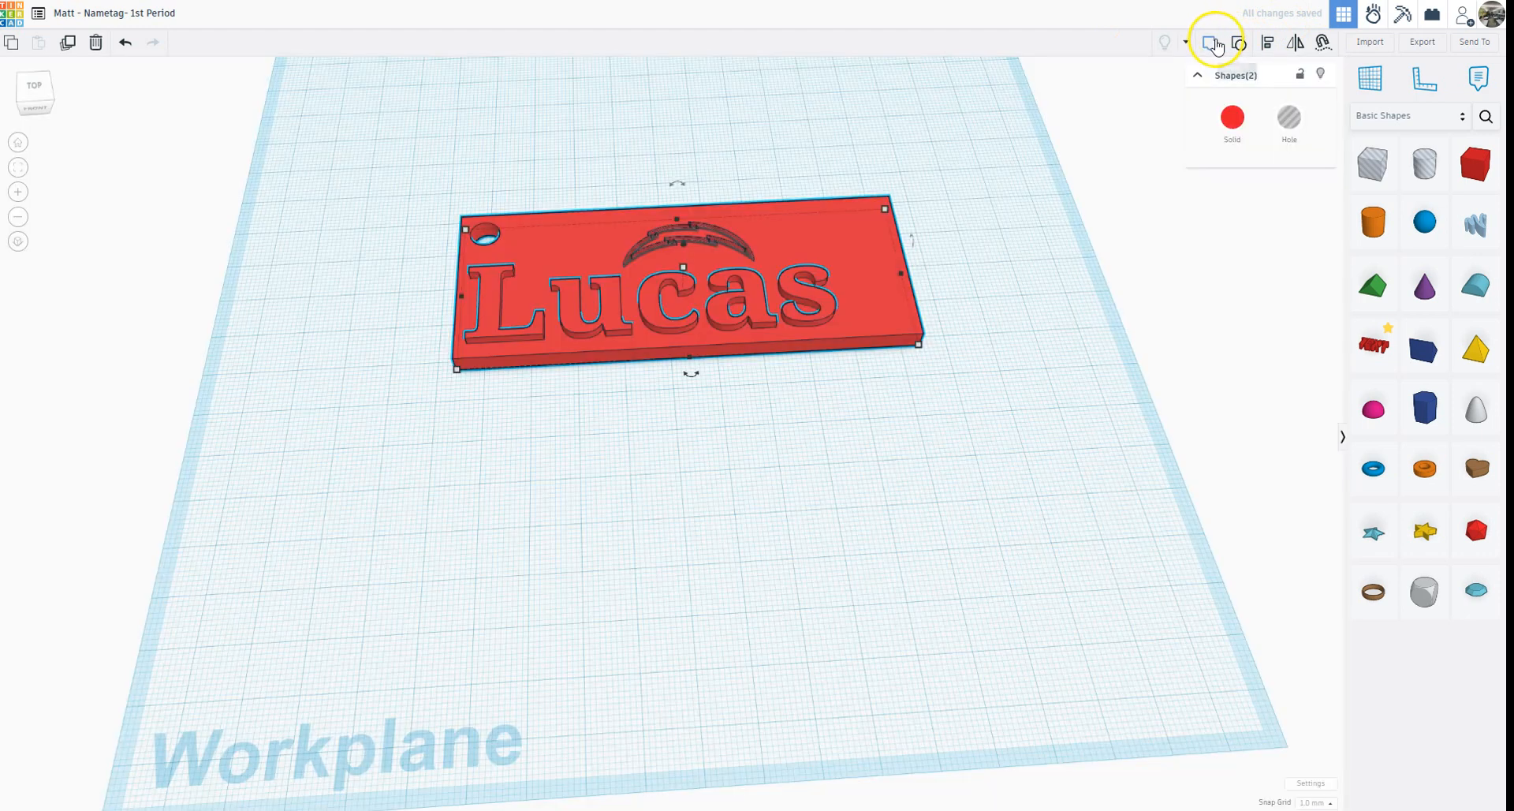
left_click(1215, 46)
left_click(680, 375)
right_click_drag(677, 369, 686, 413)
scroll(653, 320, "up", 2)
right_click_drag(658, 306, 725, 609)
scroll(694, 265, "up", 2)
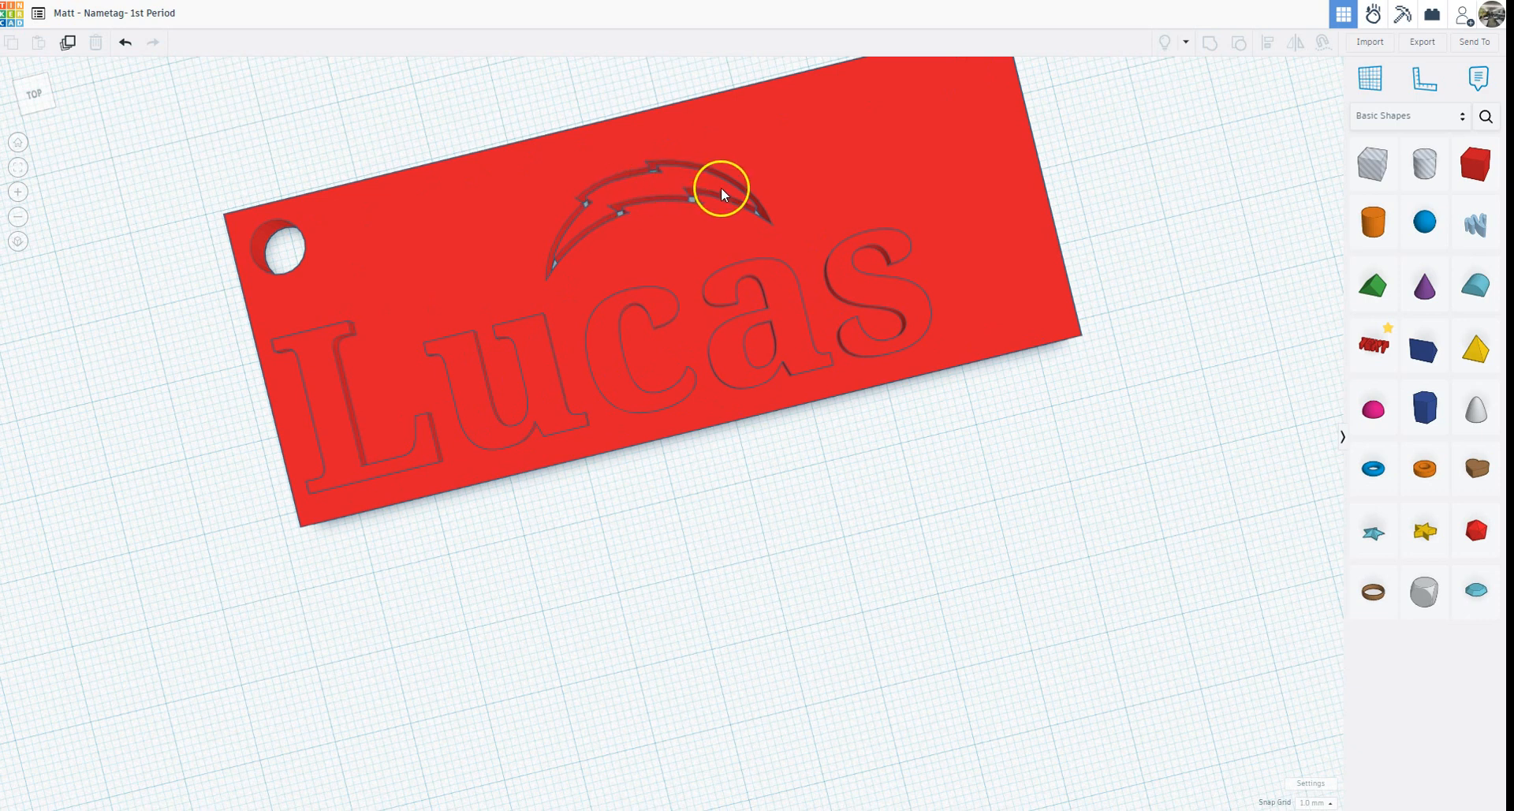
scroll(631, 204, "down", 5)
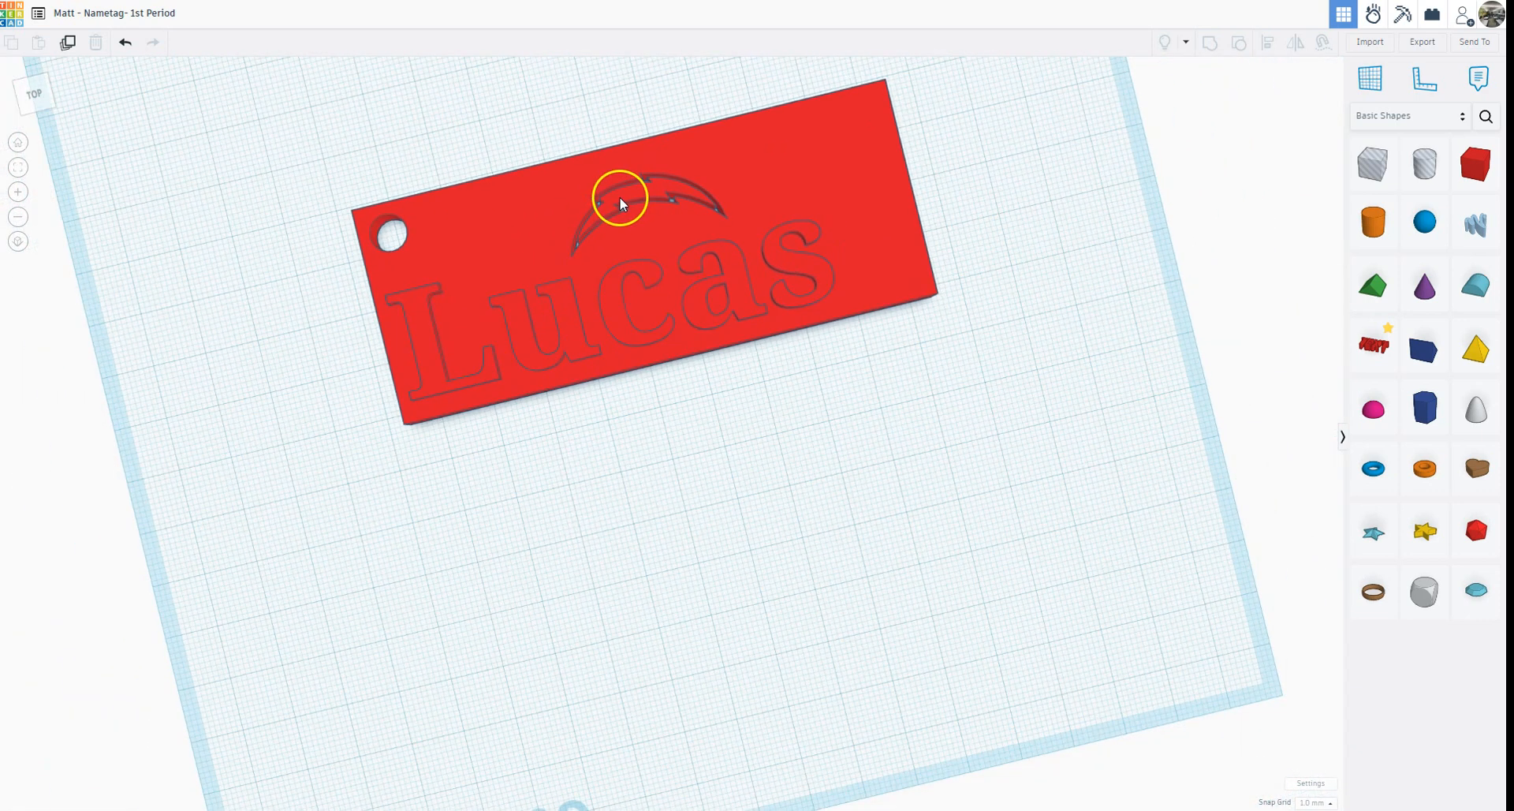
Ungroup the nametag and raise the logo hole slightly within the plate
left_click(405, 227)
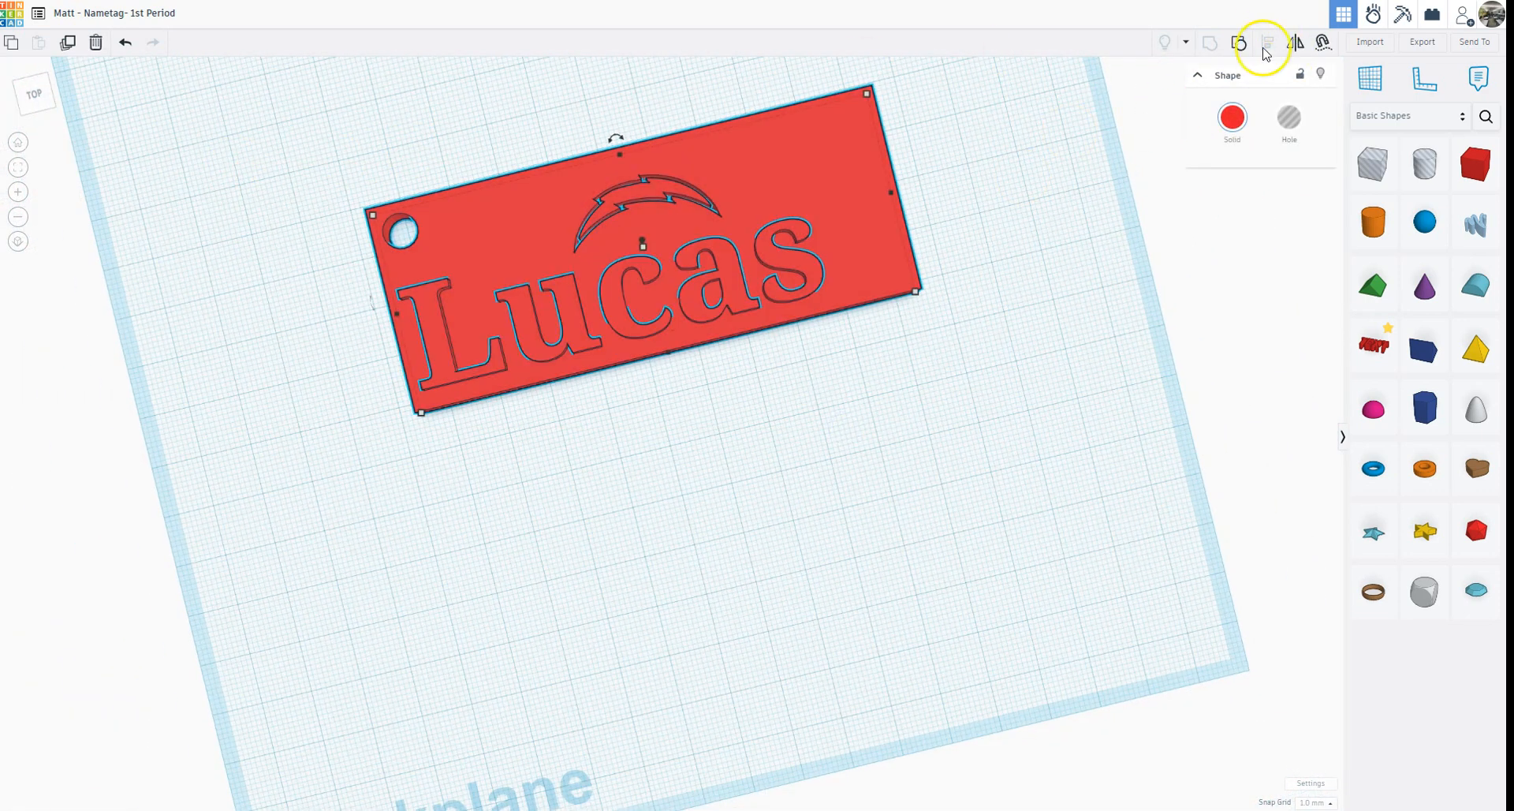
left_click(1231, 46)
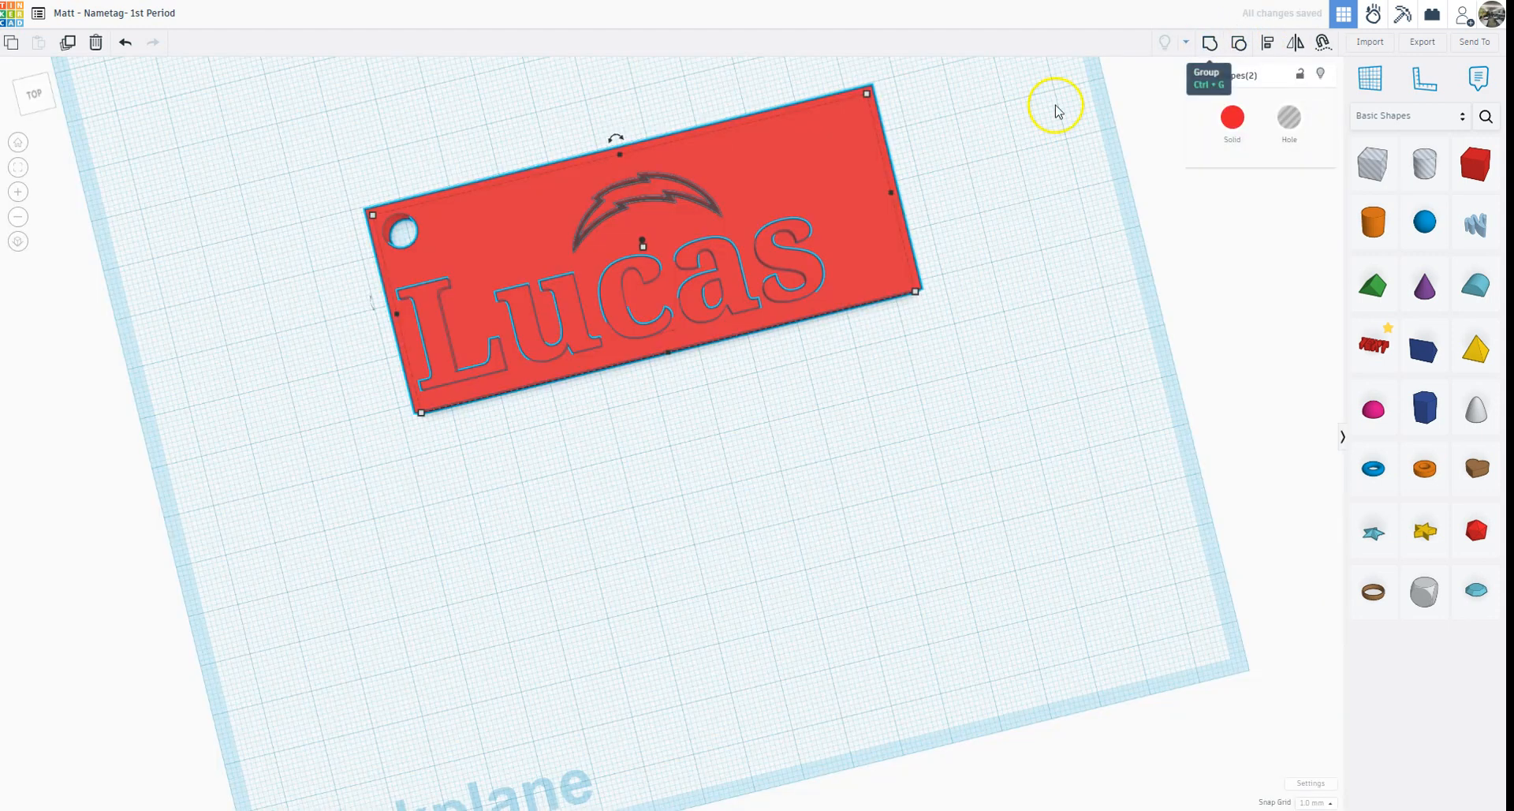
left_click(628, 216)
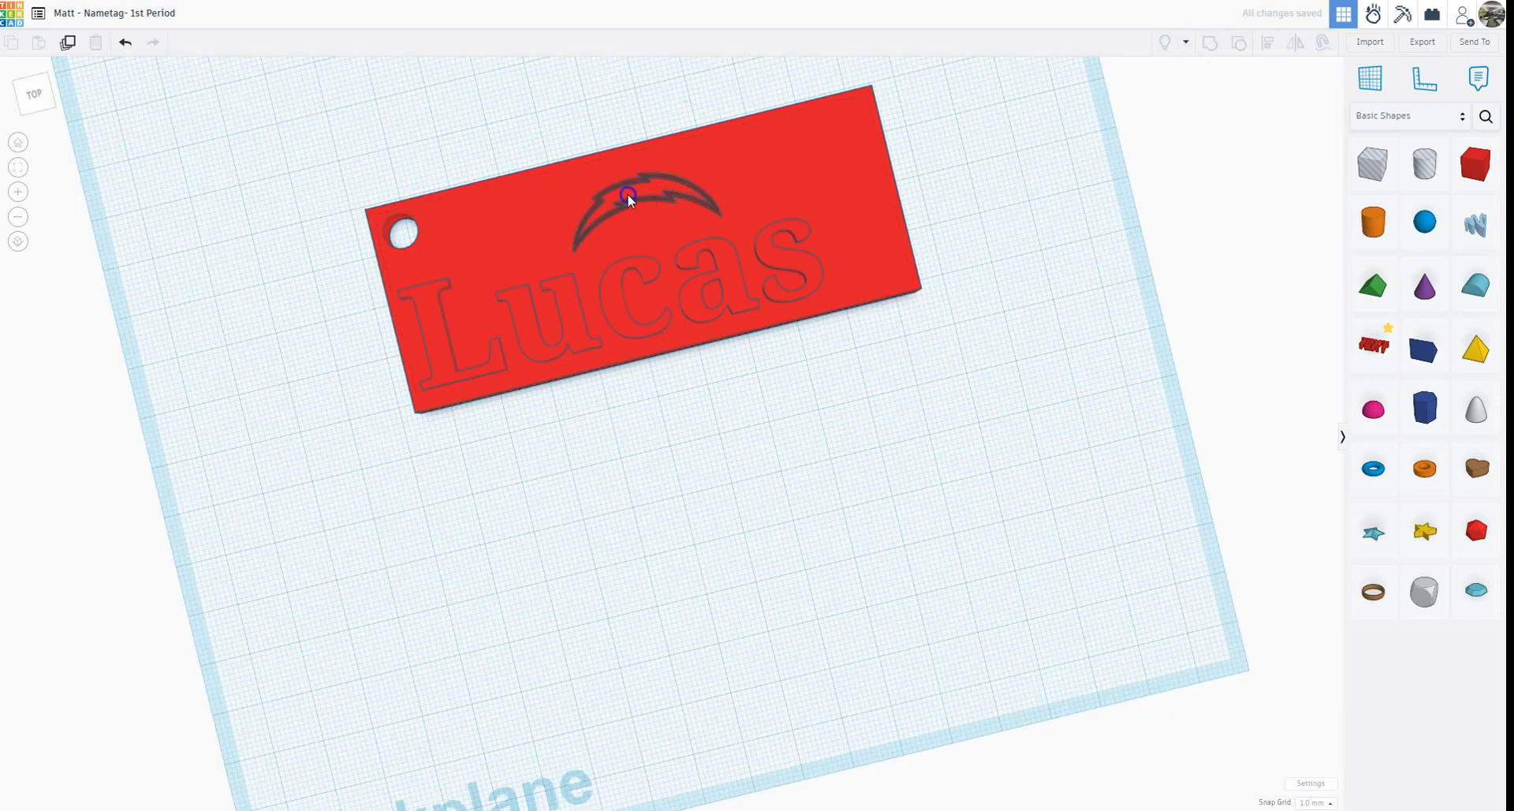
right_click_drag(593, 142, 557, 12)
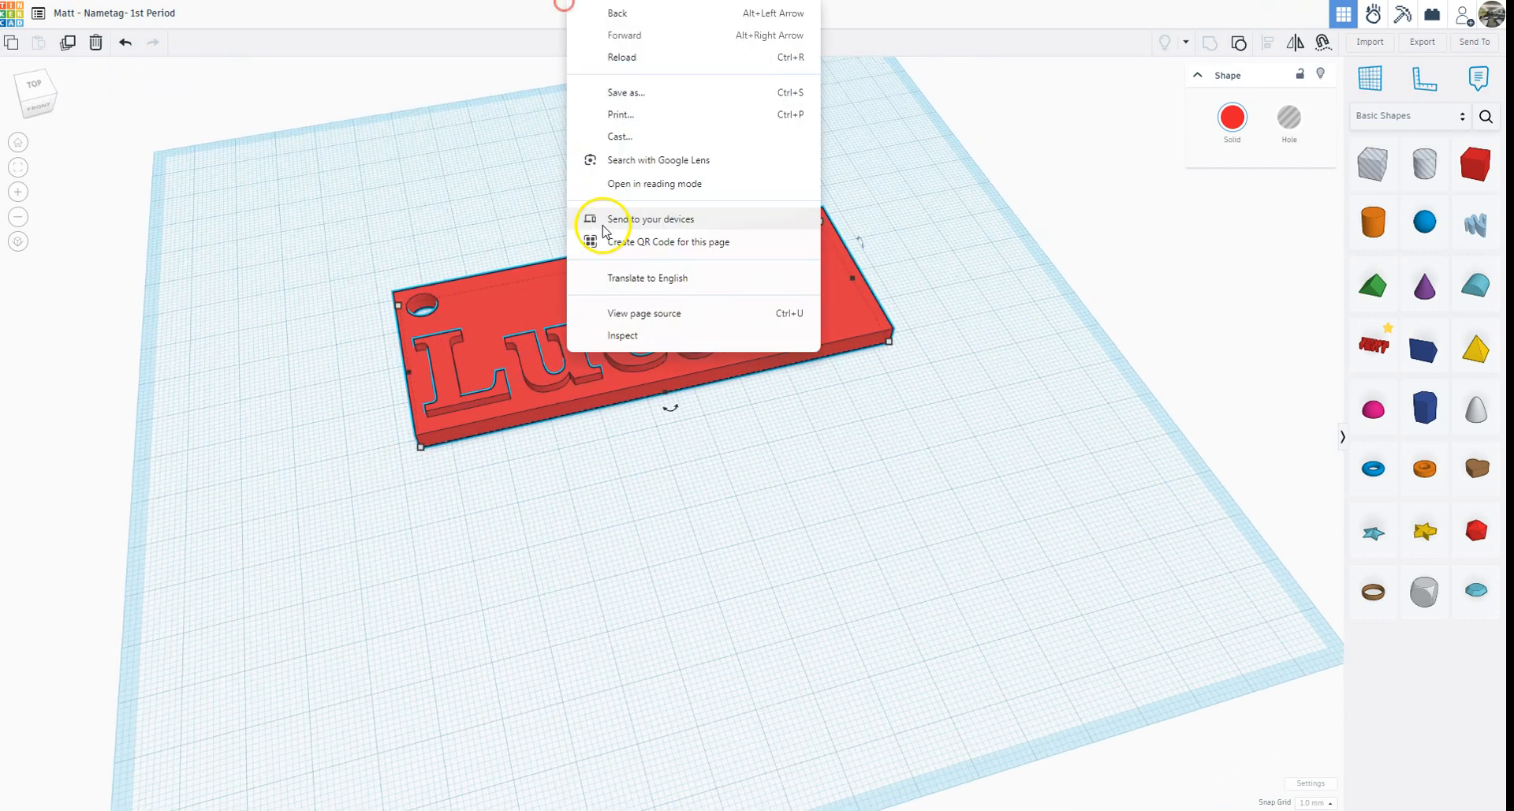
left_click(643, 463)
left_click(640, 272)
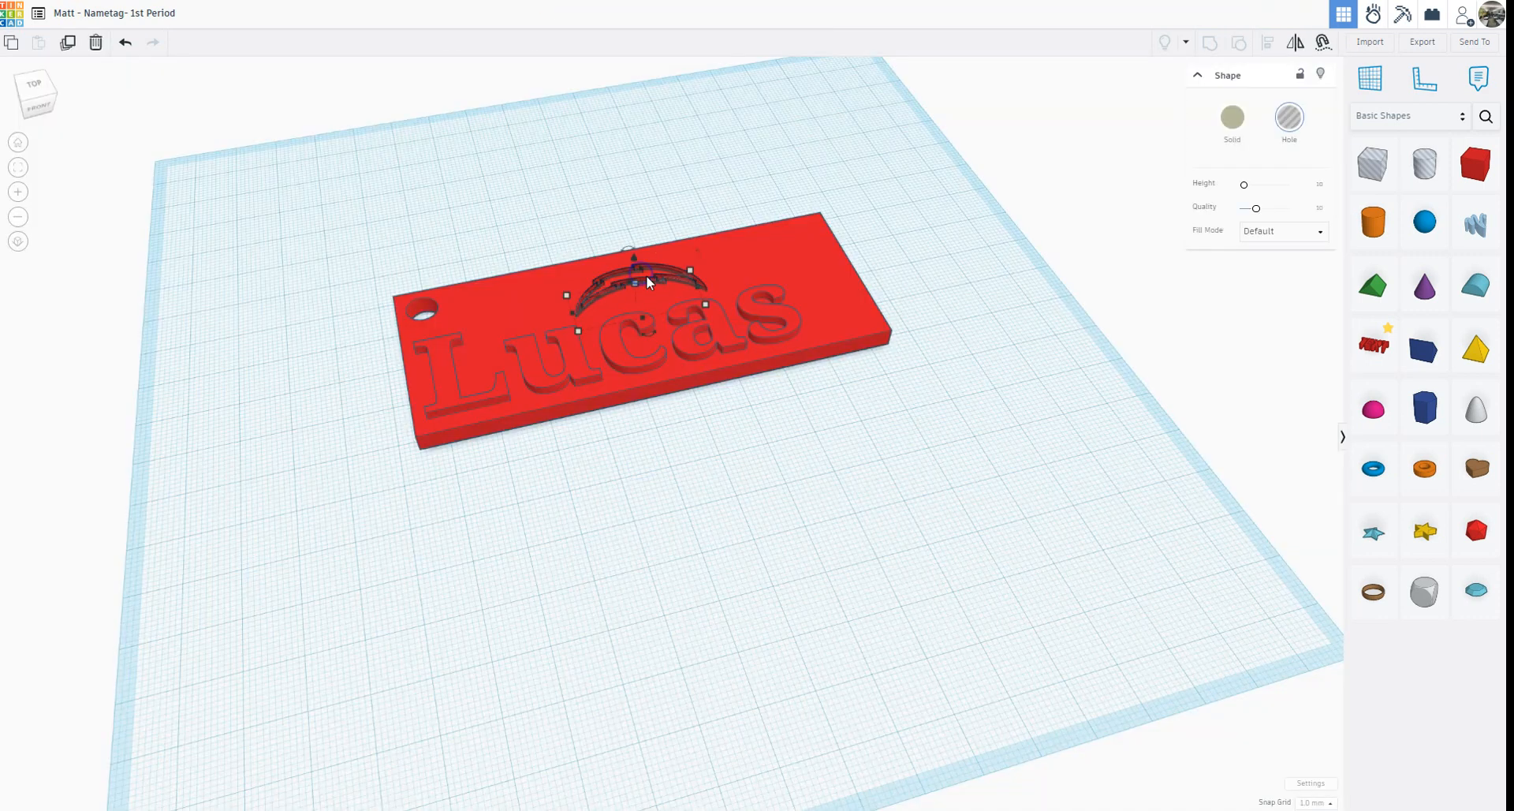
left_click(602, 227)
Try regrouping the nametag with the adjusted logo hole and check the engraving
left_click_drag(391, 245, 798, 436)
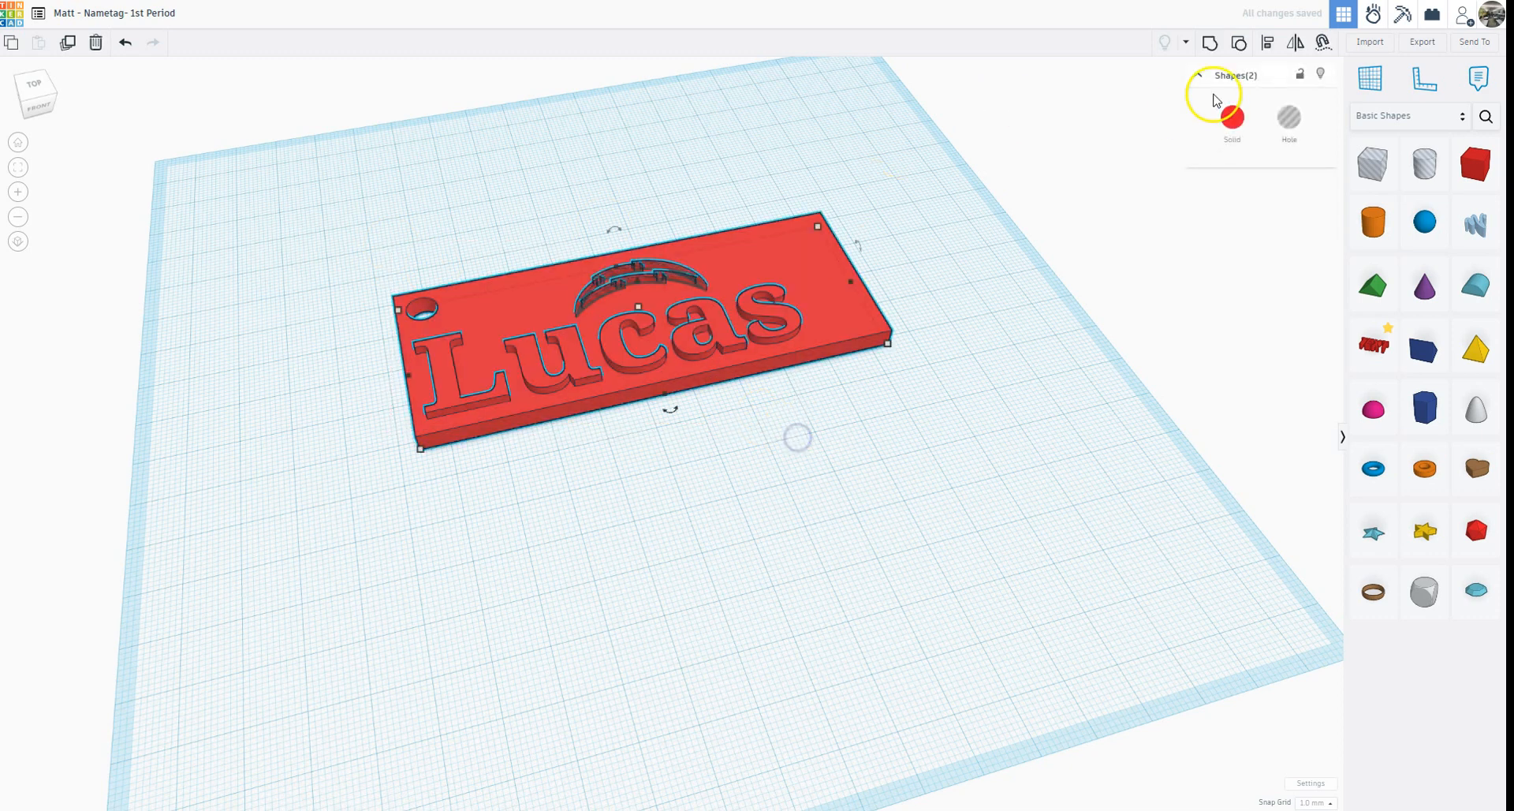
left_click(1210, 43)
left_click(644, 527)
right_click_drag(650, 588, 596, 502)
Ungroup the nametag again and raise only the logo hole by 1 mm
left_click_drag(509, 185, 818, 410)
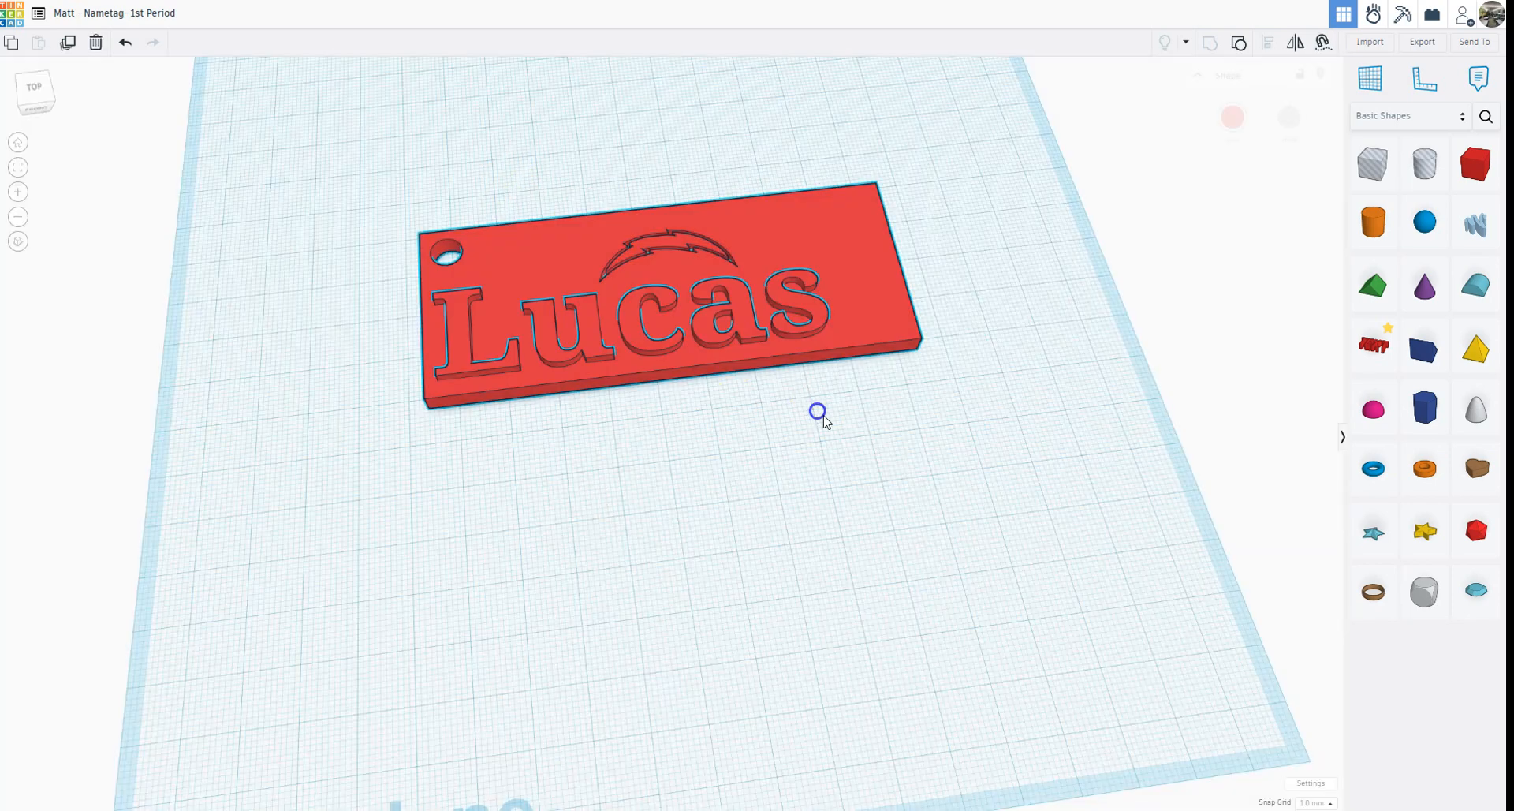
left_click(747, 280, "shift")
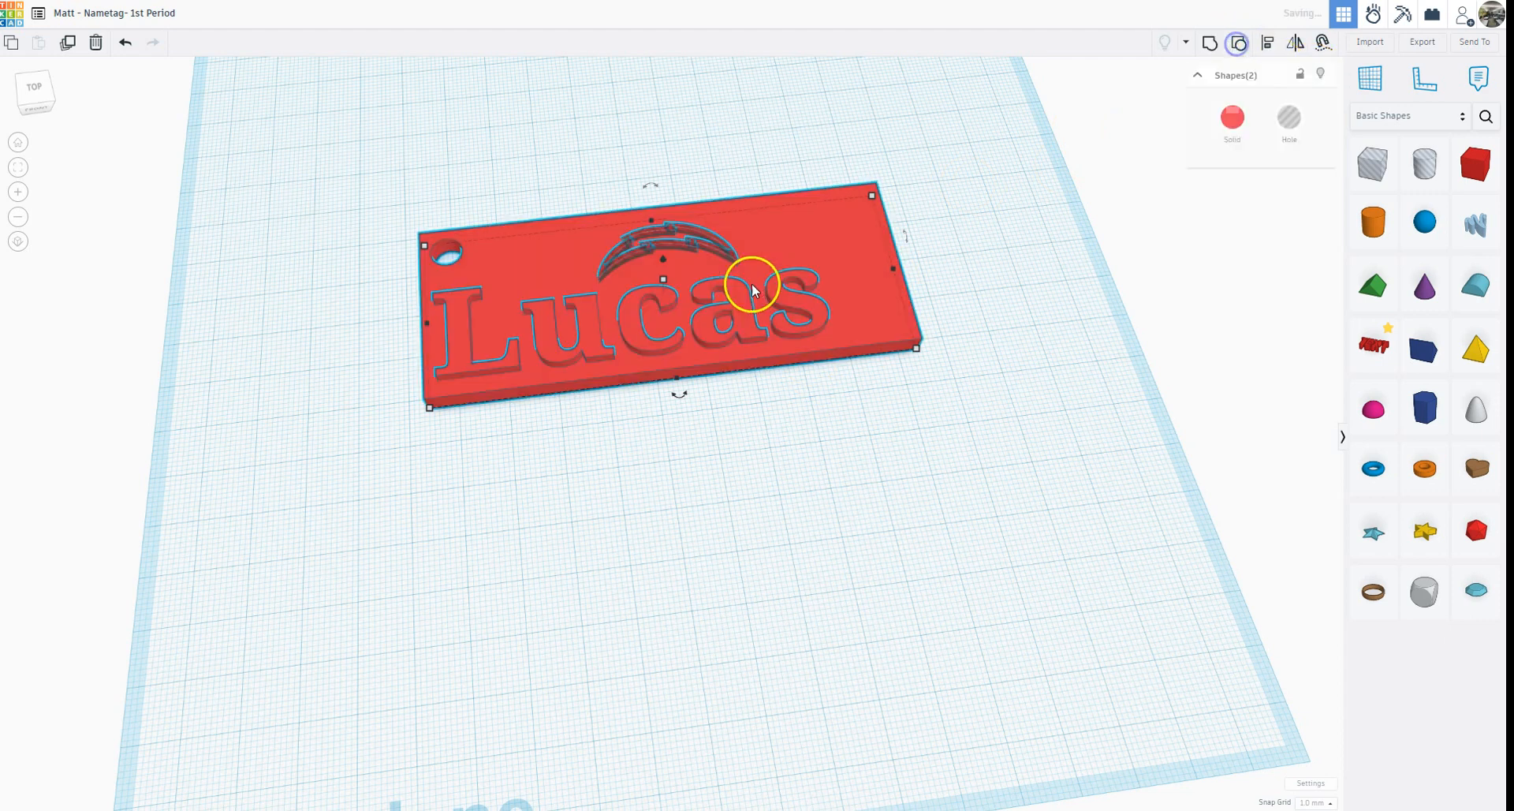
left_click(681, 433)
left_click(662, 240)
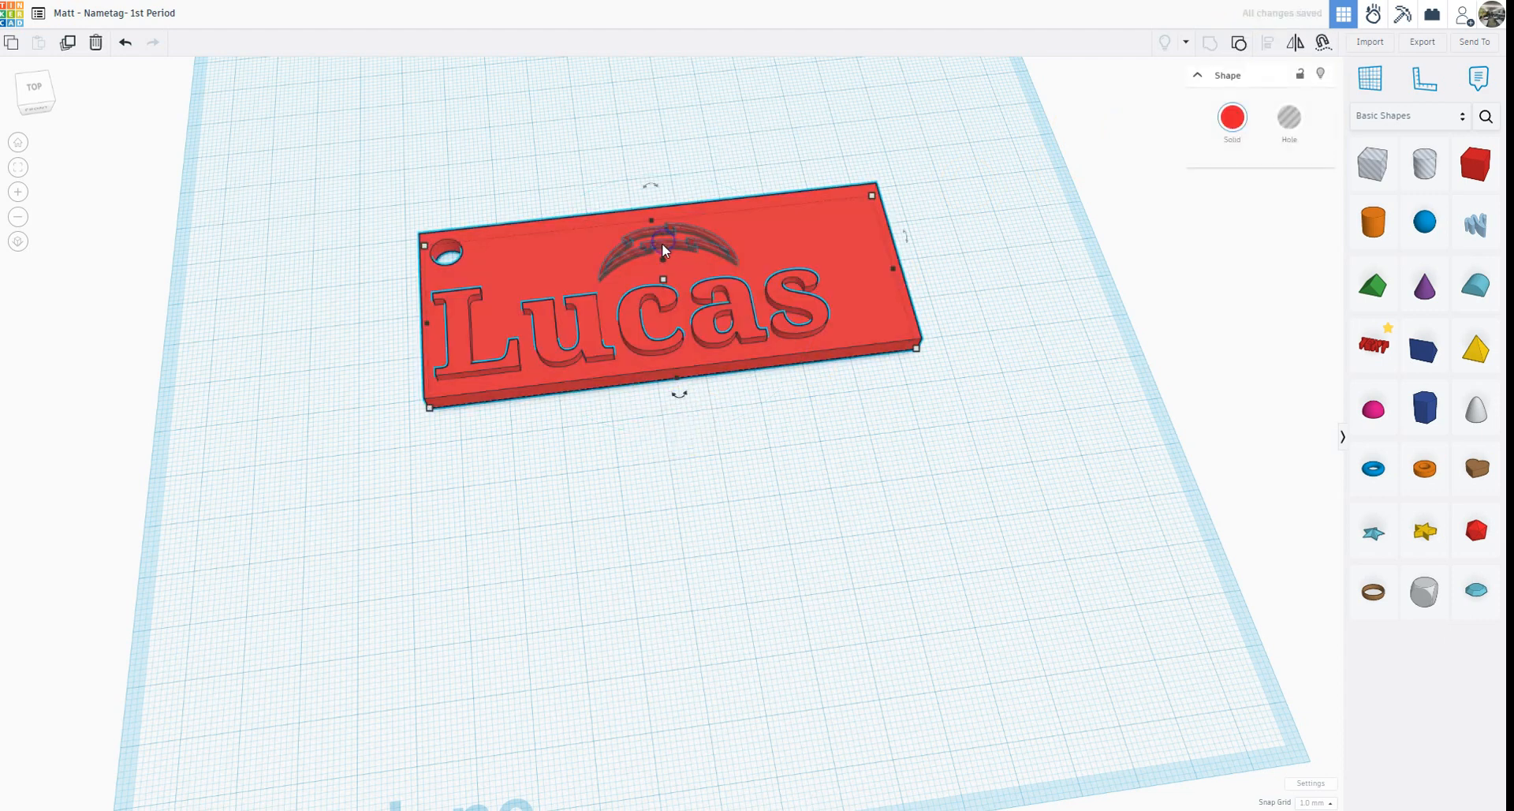
right_click_drag(646, 447, 660, 315)
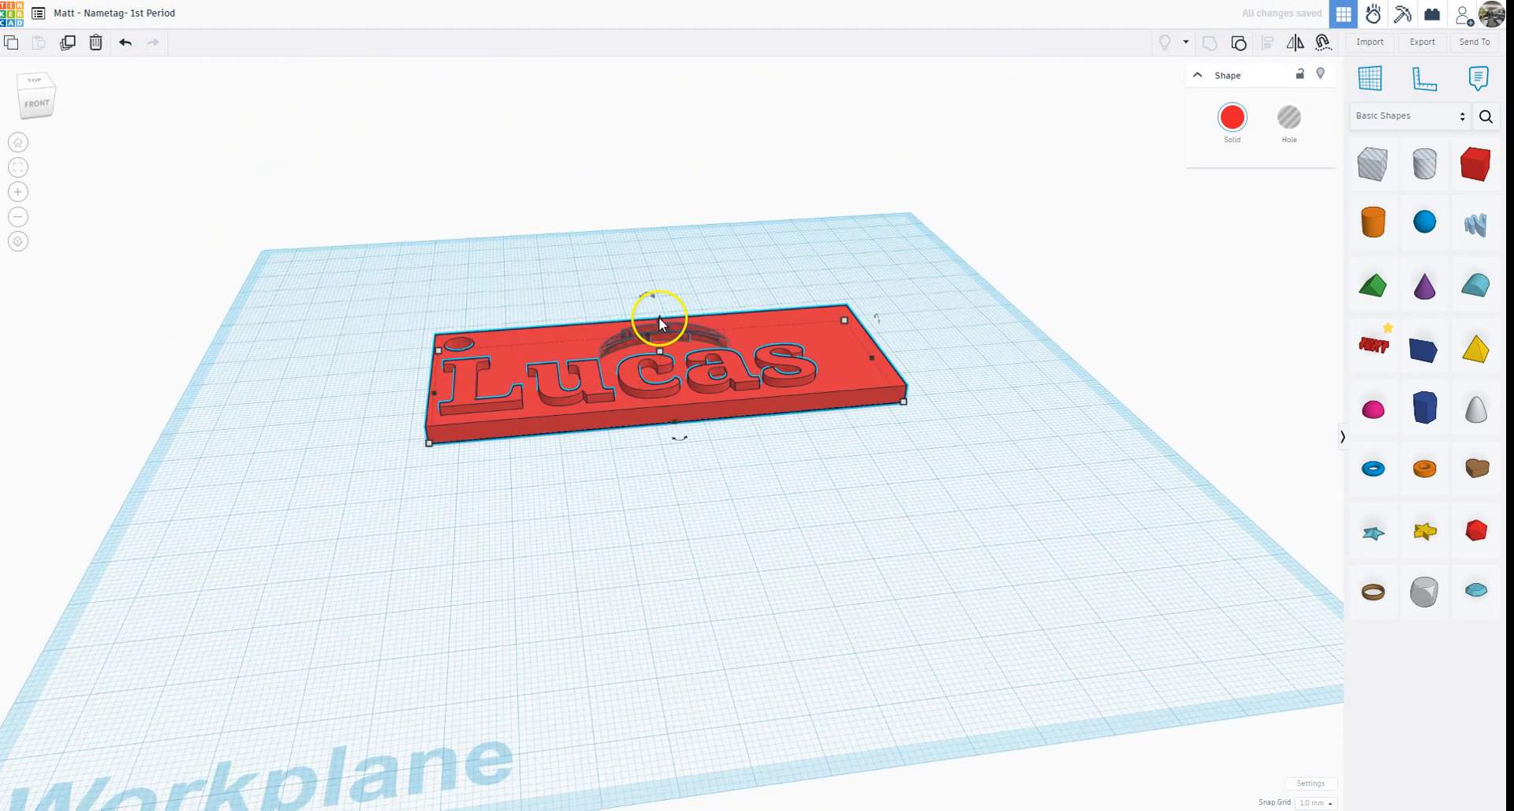
left_click_drag(663, 322, 664, 318)
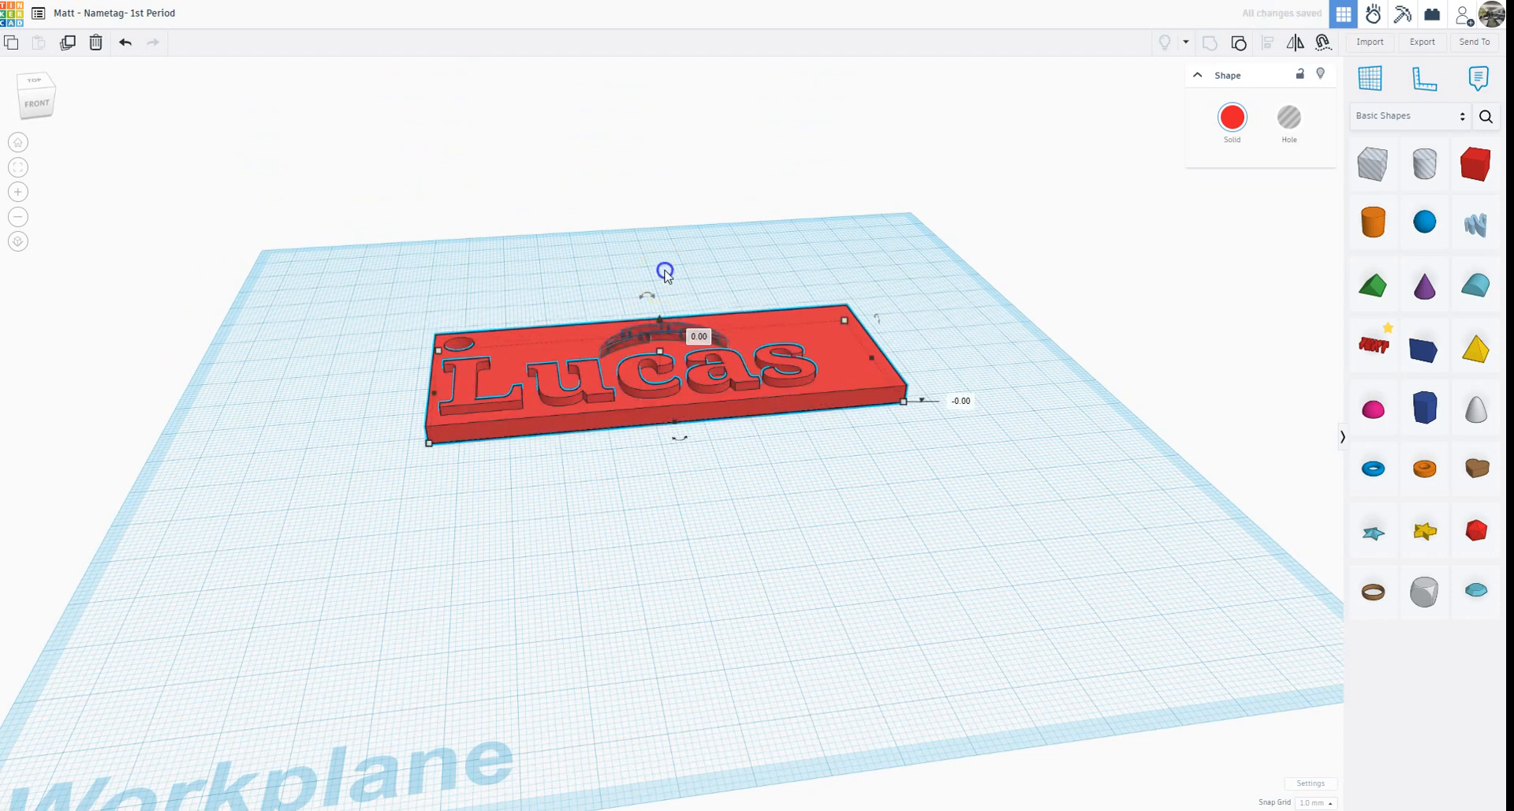
left_click(651, 329)
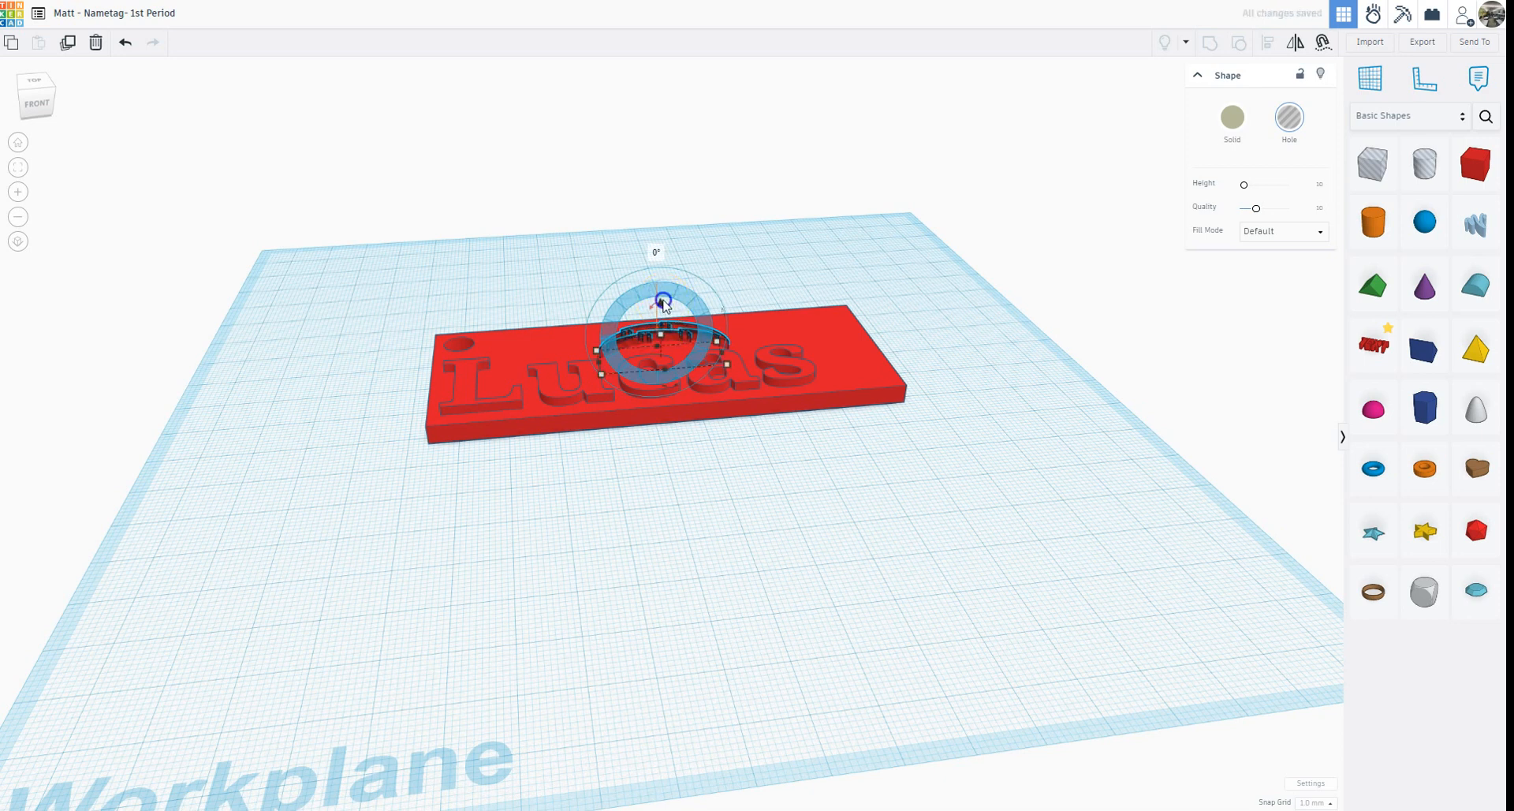
left_click_drag(661, 306, 662, 304)
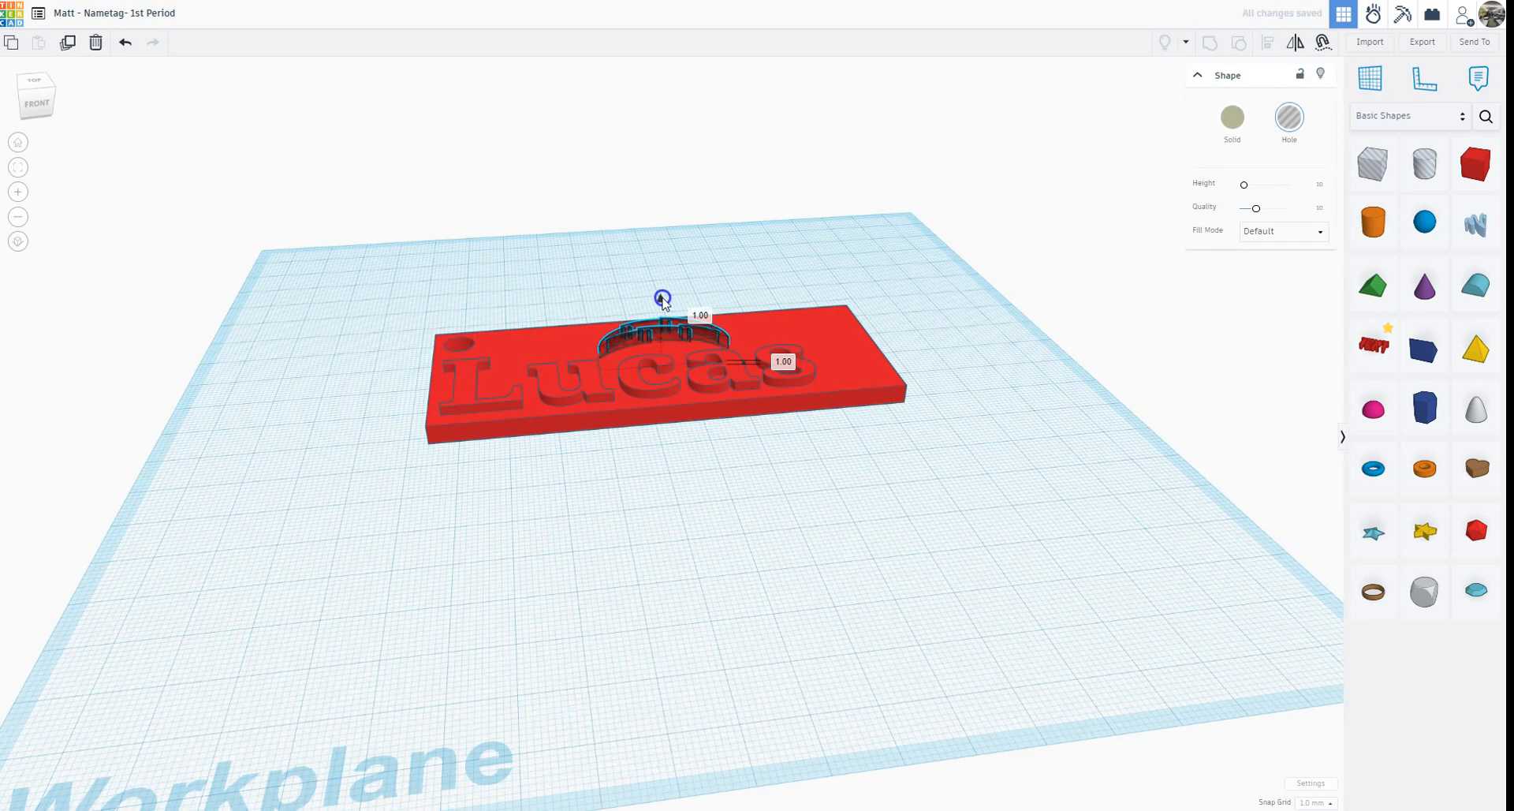
Group the raised logo hole with the nametag to engrave the logo, and review the finished piece from above and the front
right_click_drag(663, 294, 649, 601)
left_click_drag(449, 129, 827, 410)
left_click(1208, 45)
left_click(1096, 403)
right_click_drag(869, 534, 649, 639)
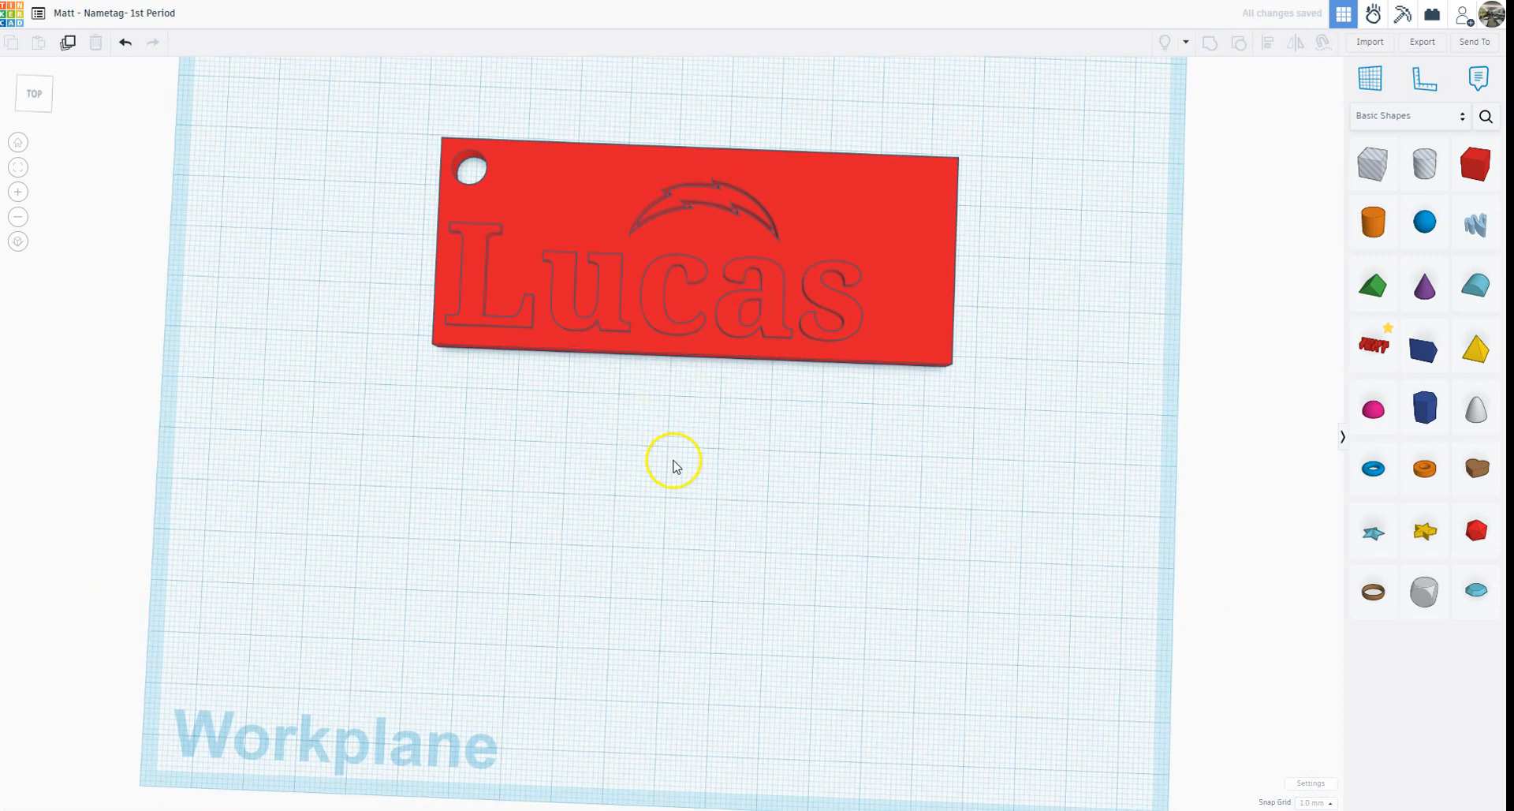
right_click_drag(856, 501, 846, 343)
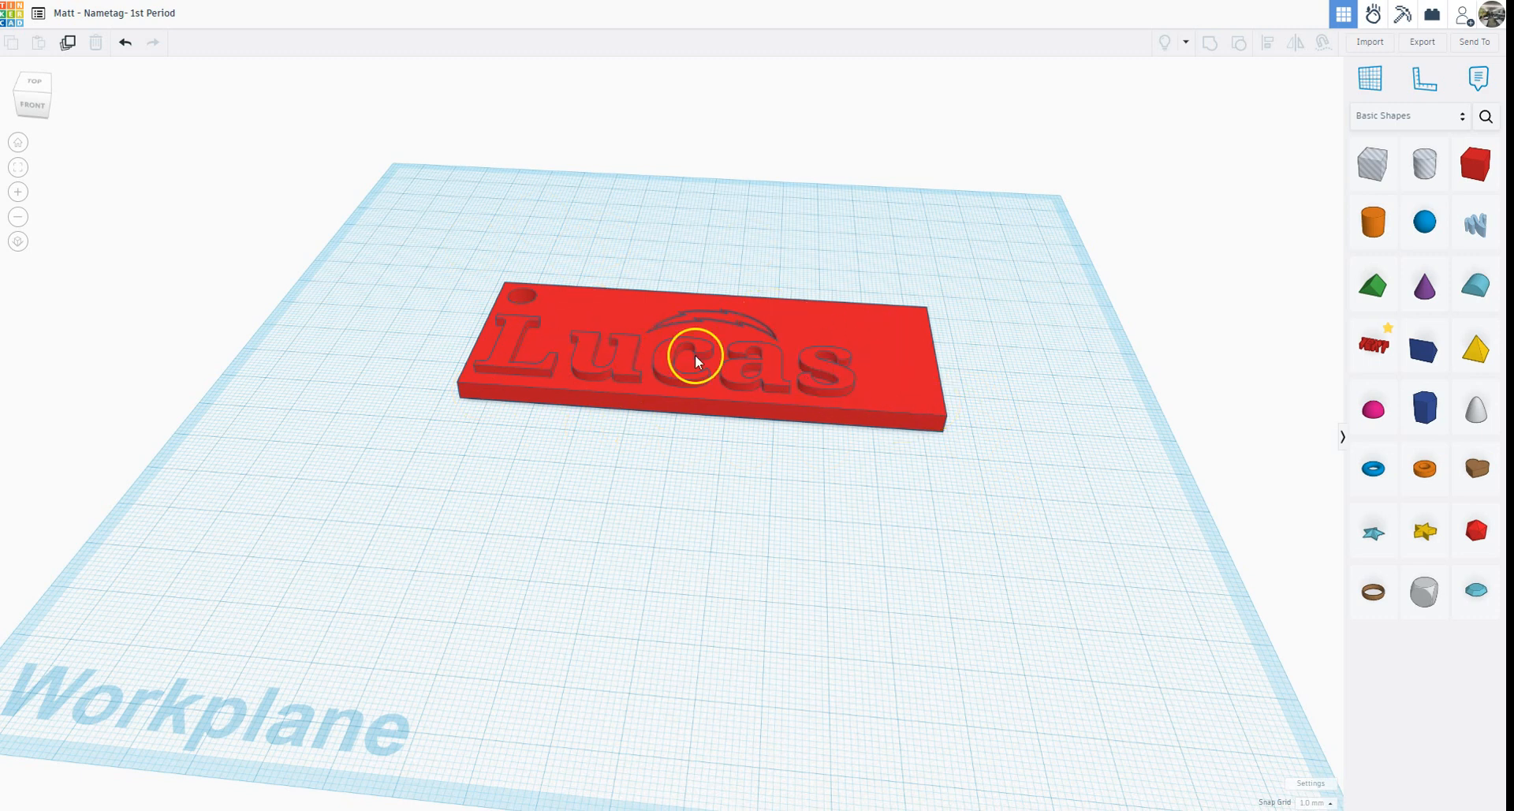
left_click_drag(467, 237, 892, 547)
left_click(743, 540)
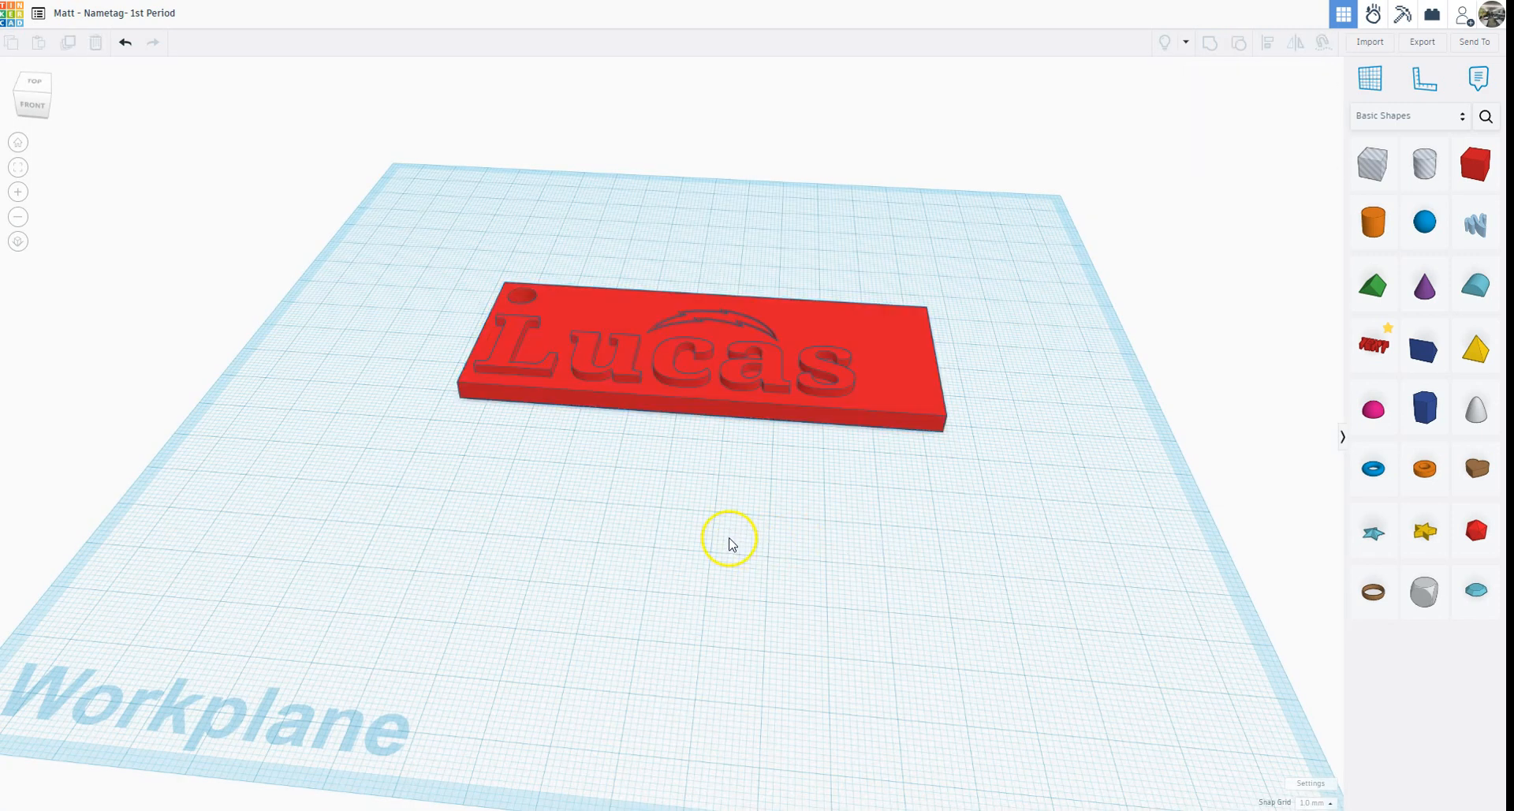